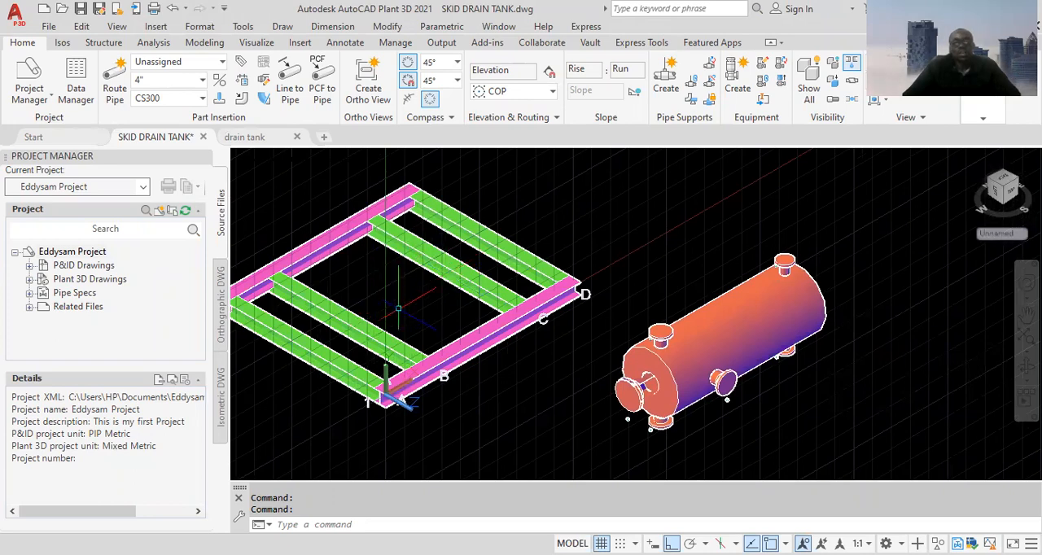
# Minimize the ribbon to its tab names to enlarge the drawing area around the drain tank model
pyautogui.scroll(4, 680, 309)
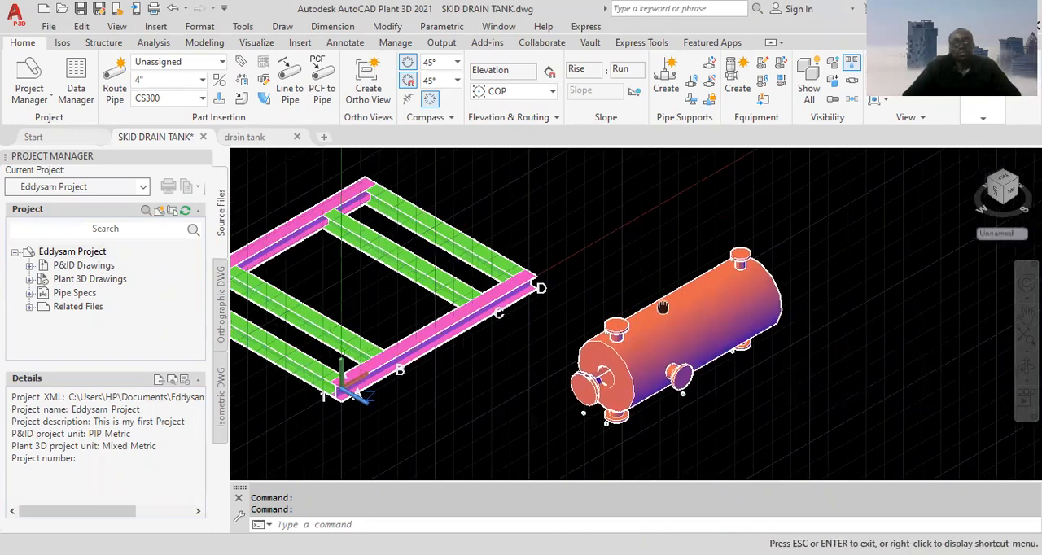
pyautogui.moveTo(671, 313); pyautogui.dragTo(592, 259, button='middle')
pyautogui.scroll(2, 591, 259)
pyautogui.moveTo(591, 259)
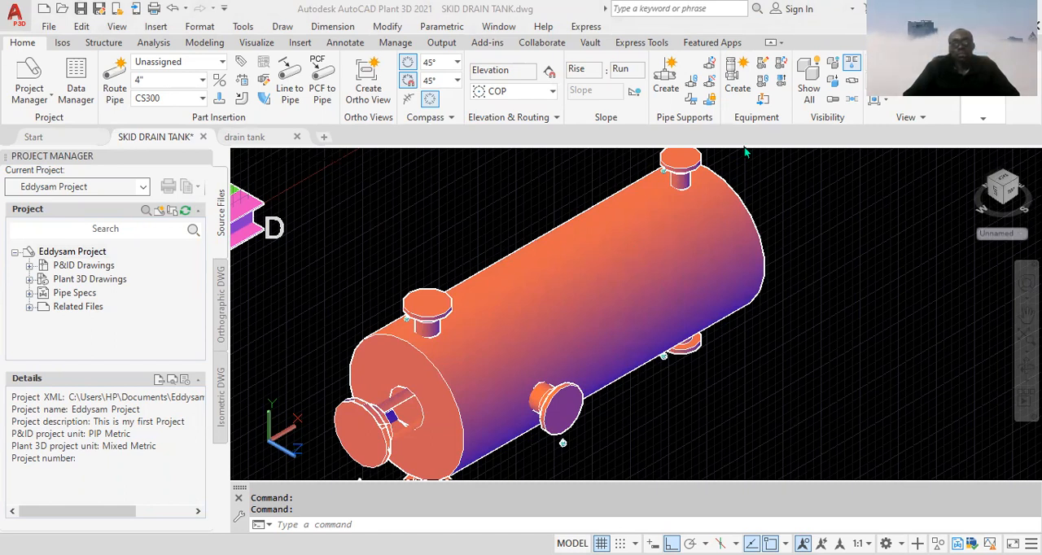
pyautogui.click(781, 44)
pyautogui.click(814, 60)
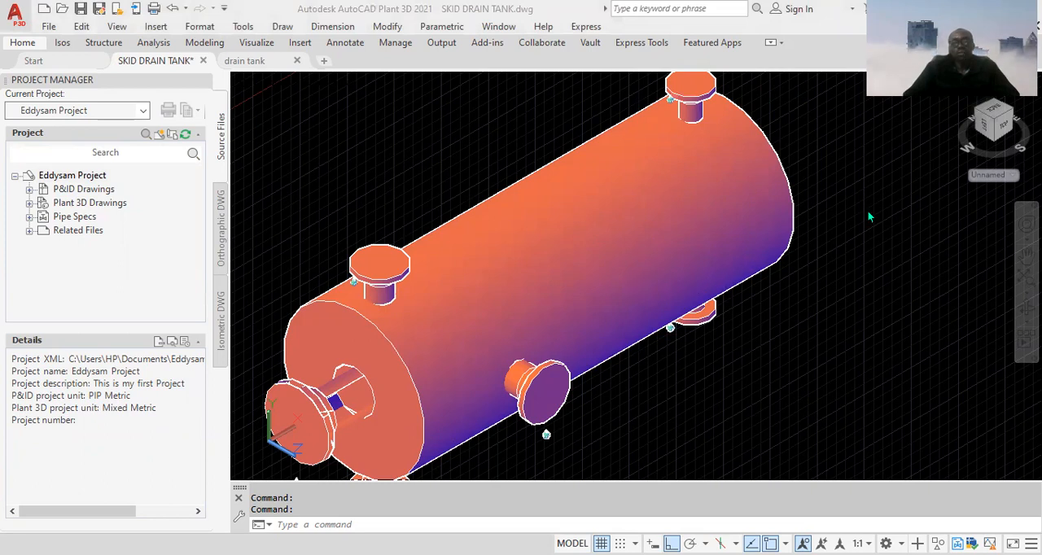
pyautogui.scroll(-3, 620, 276)
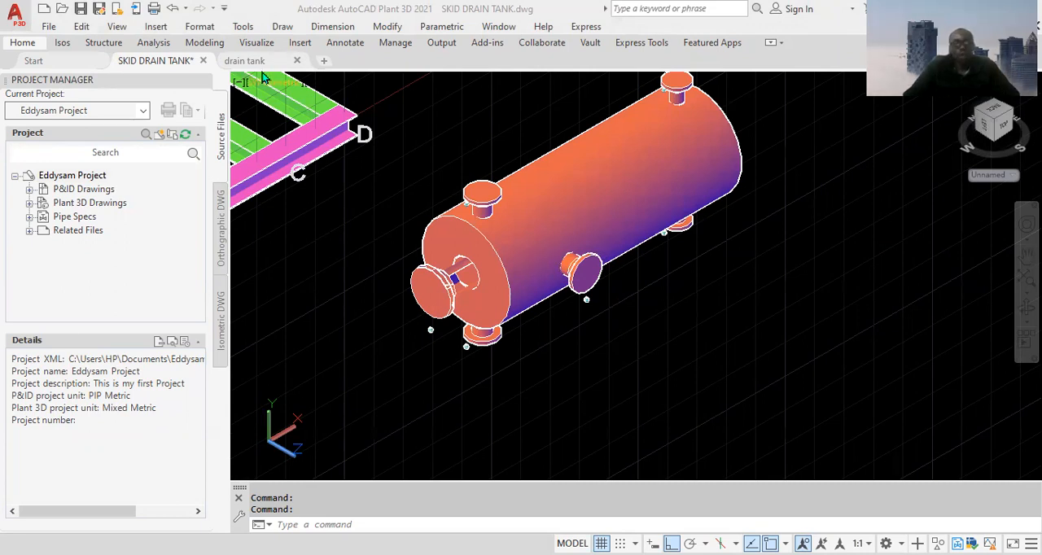
# Switch to the drain tank drawing and examine the support spacing and support width in the side view
pyautogui.moveTo(259, 66)
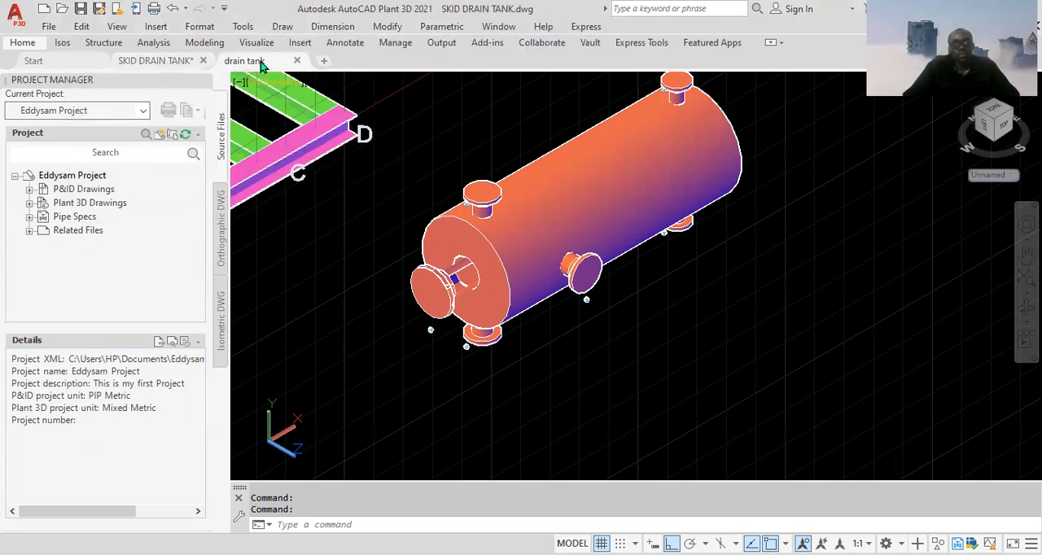
pyautogui.click(245, 61)
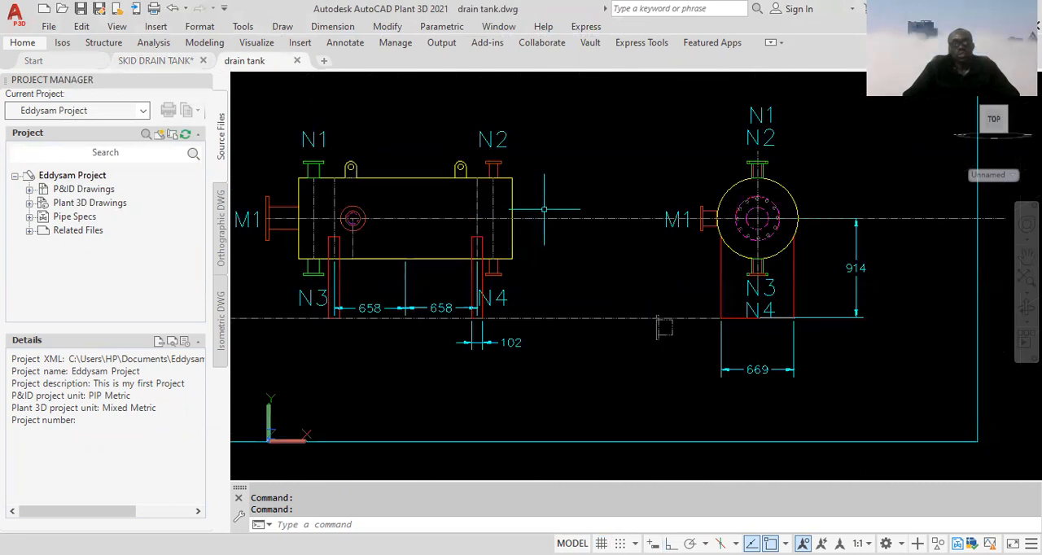
pyautogui.moveTo(675, 245)
pyautogui.mouseDown(button='middle')
pyautogui.moveTo(585, 251)
pyautogui.moveTo(672, 250)
pyautogui.mouseUp(button='middle')
pyautogui.scroll(3, 521, 348)
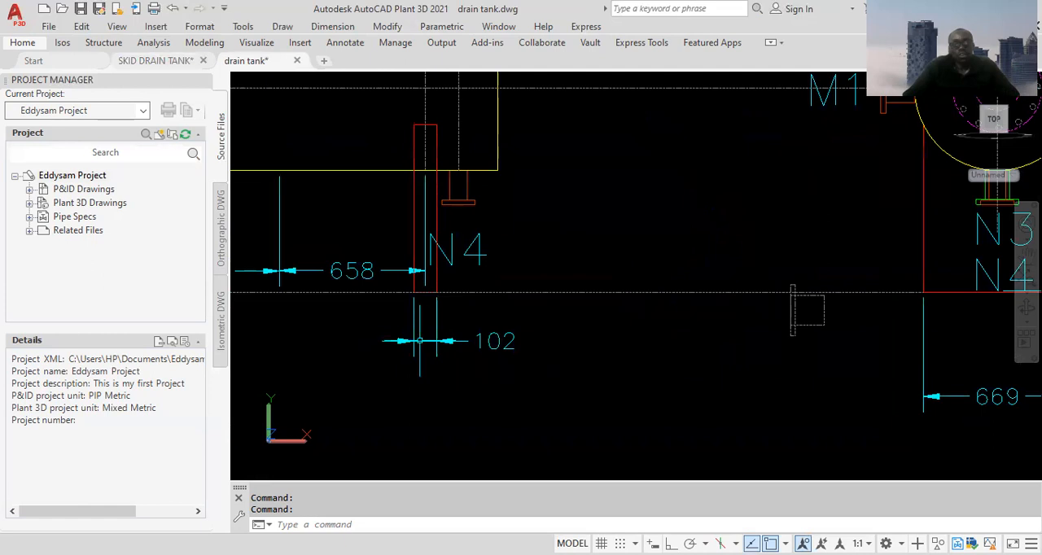
pyautogui.scroll(-3, 476, 342)
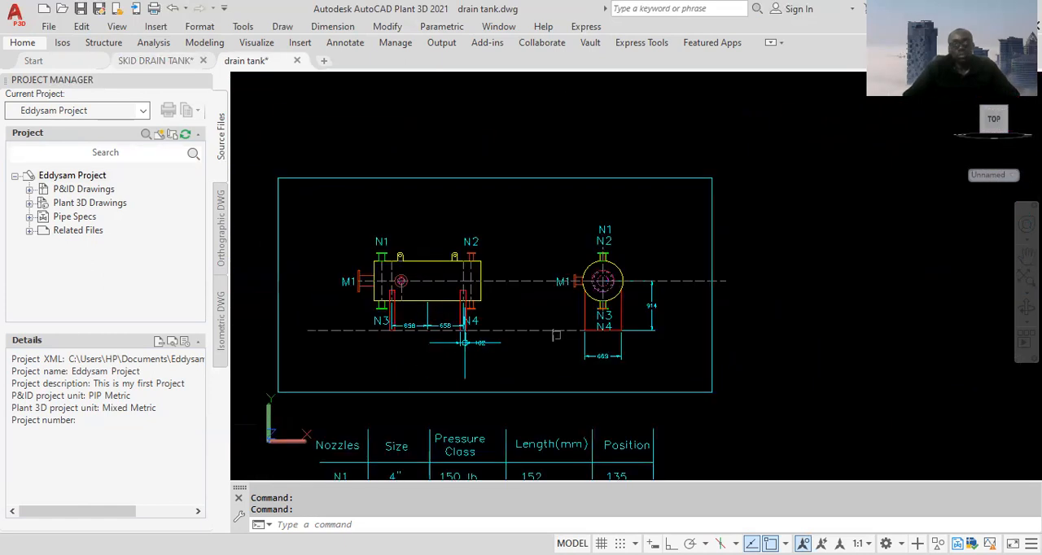
# Examine the support's overall width and its height to the tank centreline in the end view
pyautogui.scroll(2, 596, 339)
pyautogui.scroll(1, 705, 326)
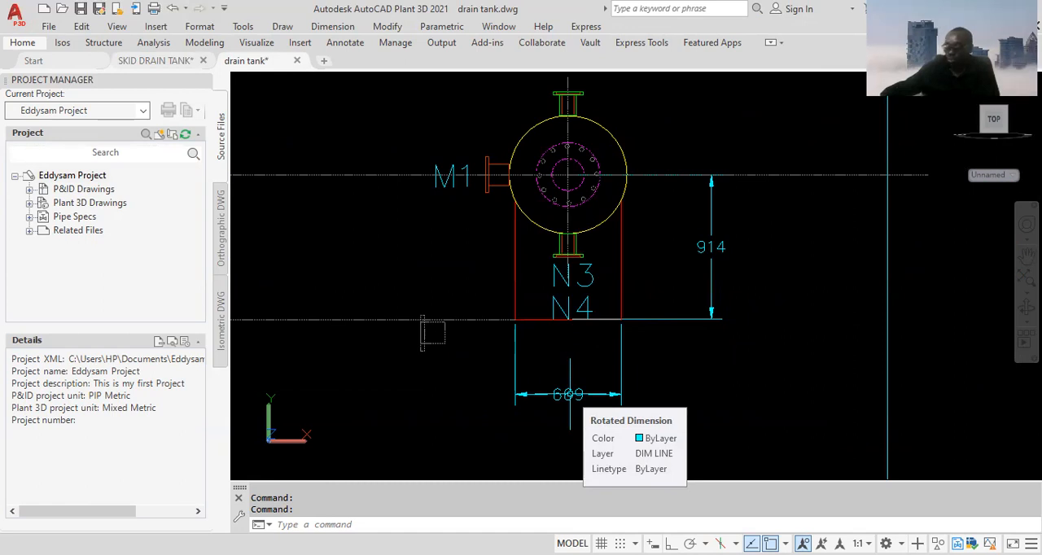
pyautogui.scroll(-4, 673, 235)
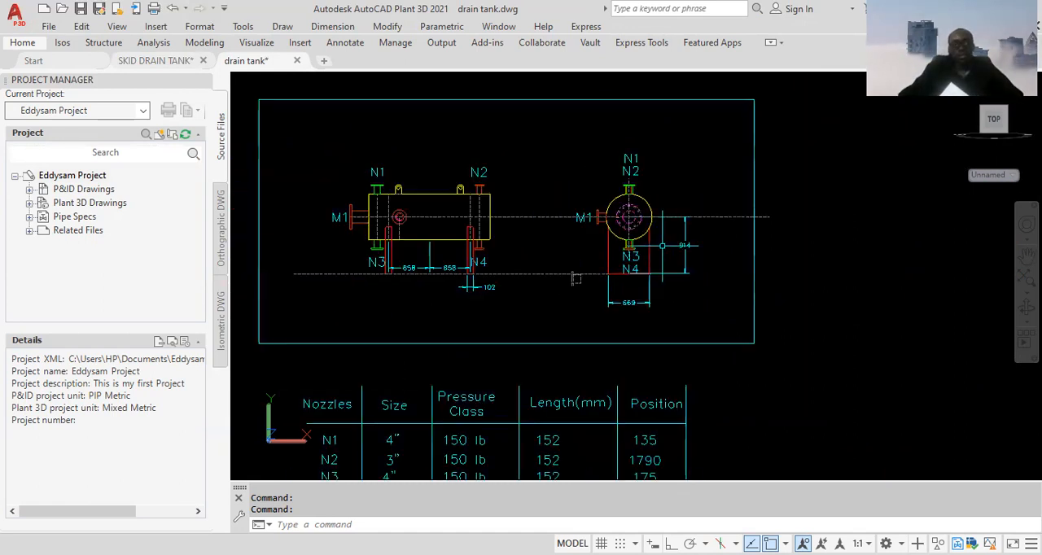
pyautogui.scroll(4, 509, 272)
pyautogui.scroll(-4, 776, 322)
pyautogui.scroll(3, 697, 300)
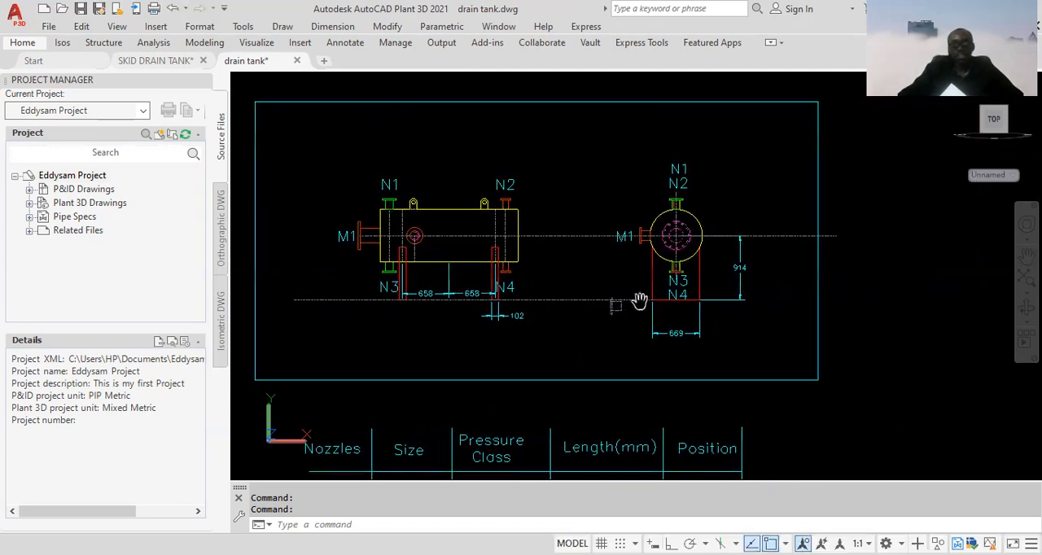
pyautogui.scroll(4, 690, 236)
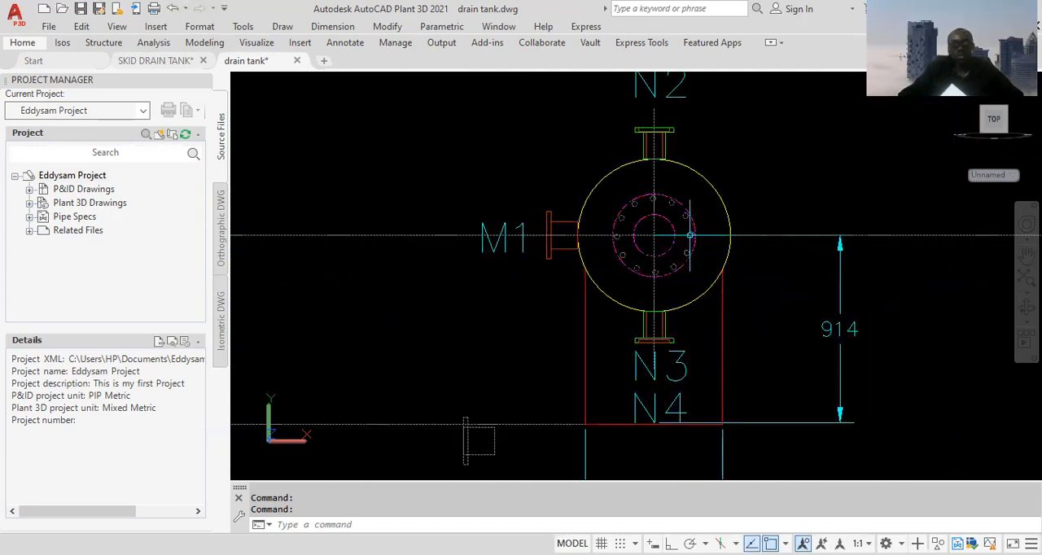
pyautogui.scroll(-3, 689, 236)
pyautogui.scroll(-4, 689, 236)
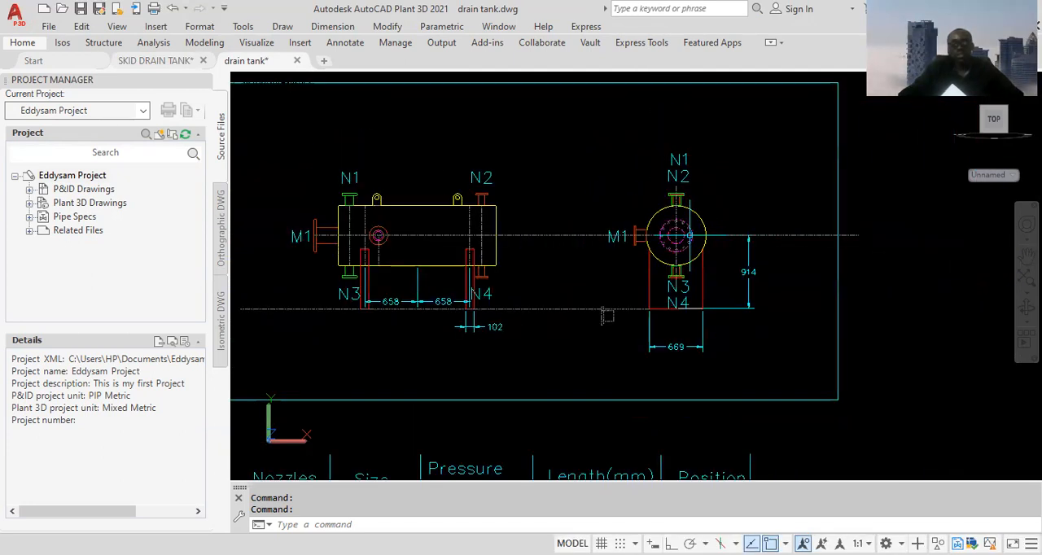
pyautogui.scroll(3, 689, 236)
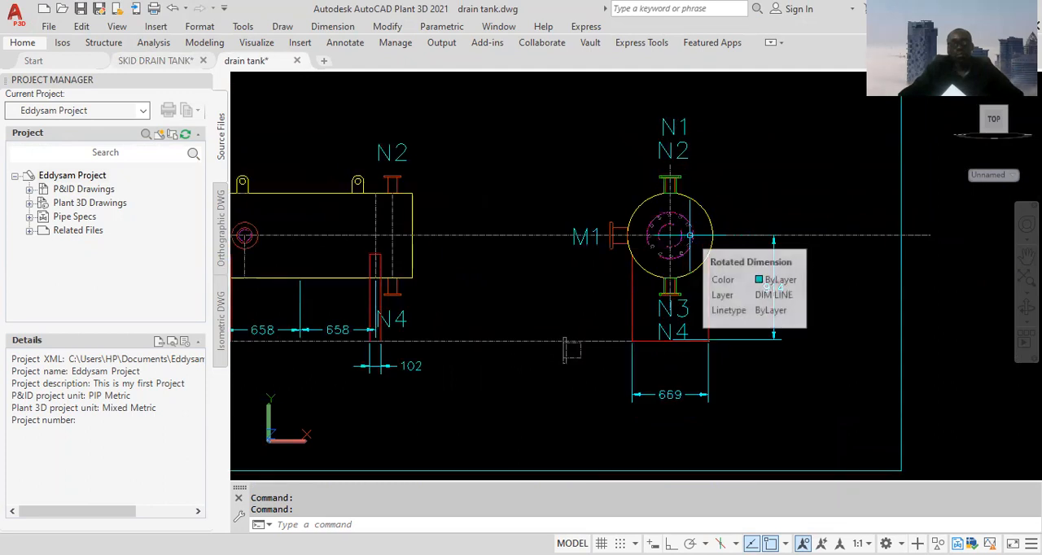
pyautogui.scroll(-2, 689, 236)
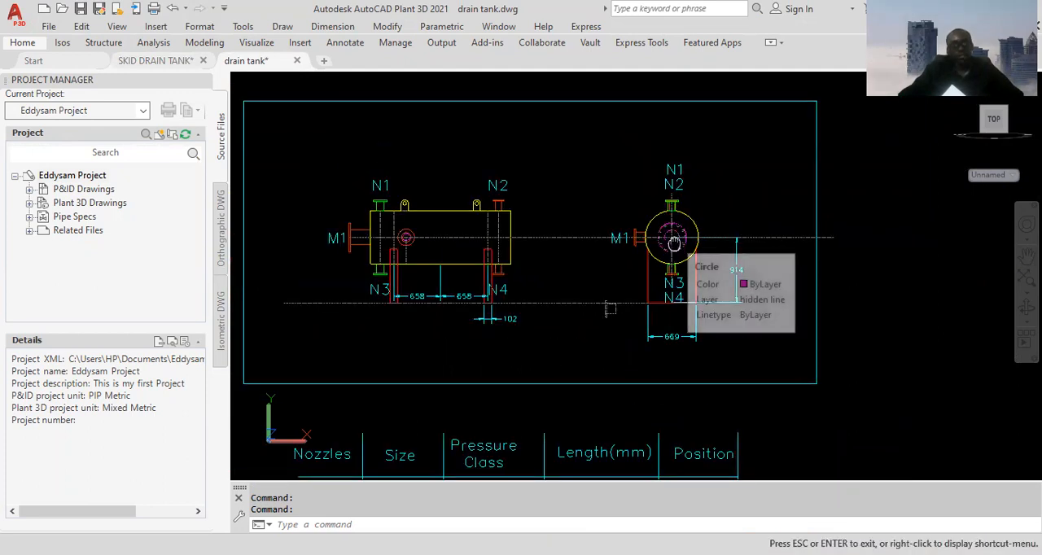
pyautogui.moveTo(653, 228); pyautogui.dragTo(659, 254, button='middle')
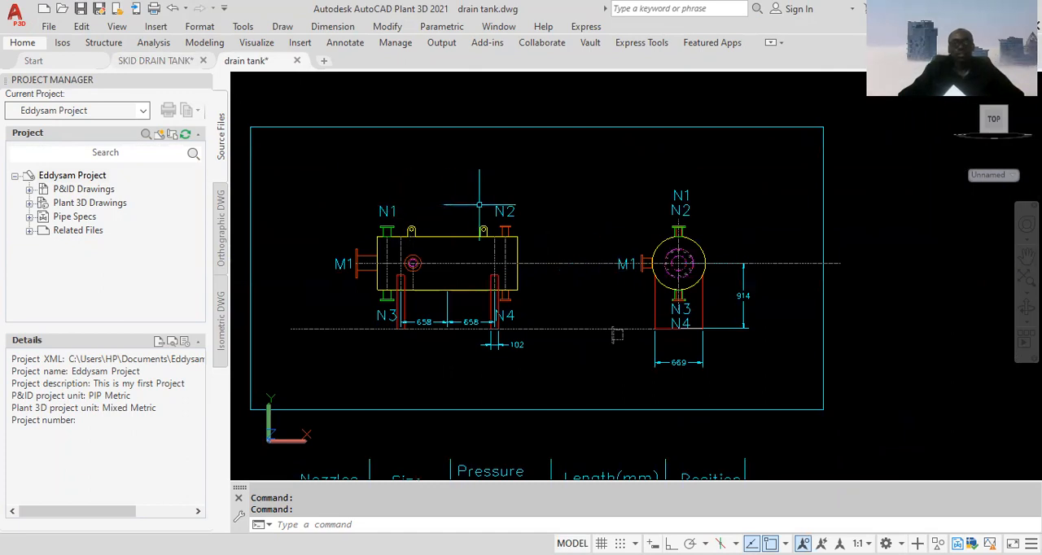
# Return to the SKID DRAIN TANK drawing and expand Plant 3D Drawings and its DRAIN TANK FOLDER in the project tree
pyautogui.click(157, 65)
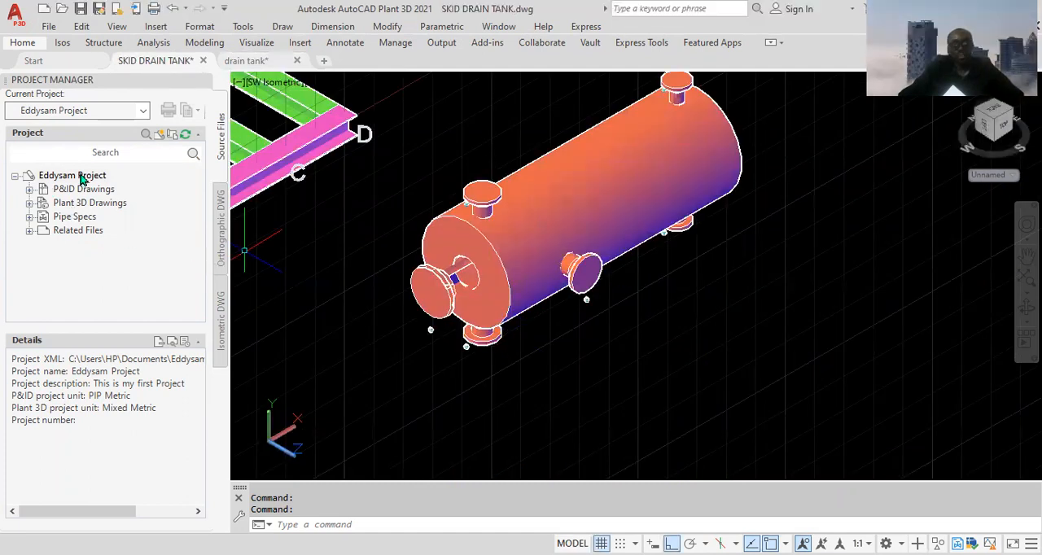
pyautogui.moveTo(330, 190); pyautogui.dragTo(357, 214, button='middle')
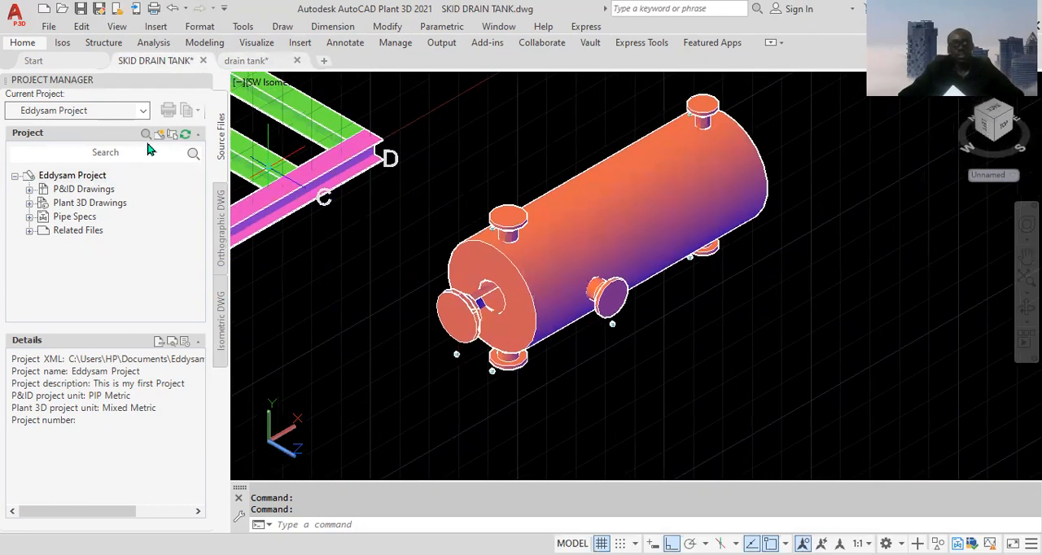
pyautogui.click(30, 204)
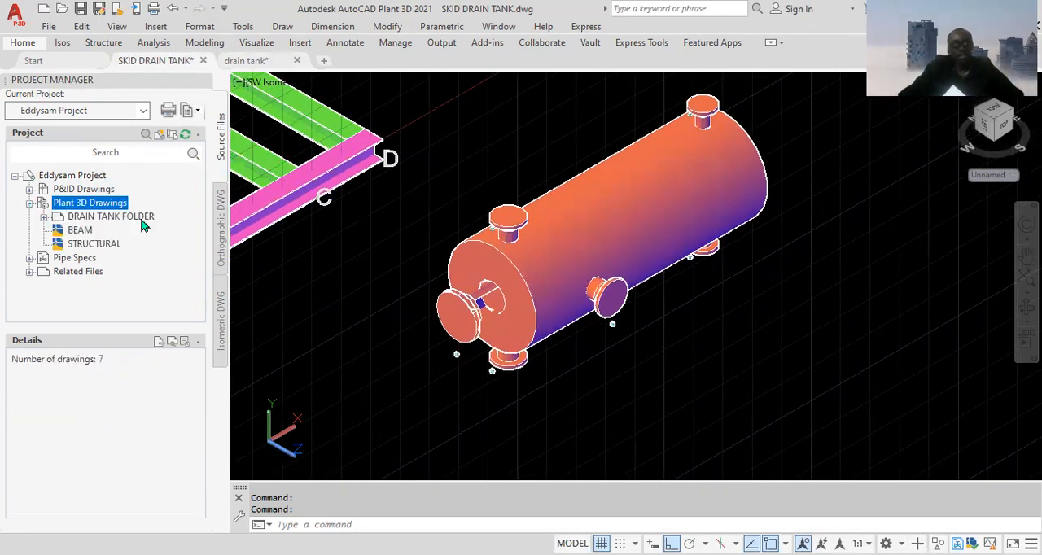
pyautogui.click(44, 218)
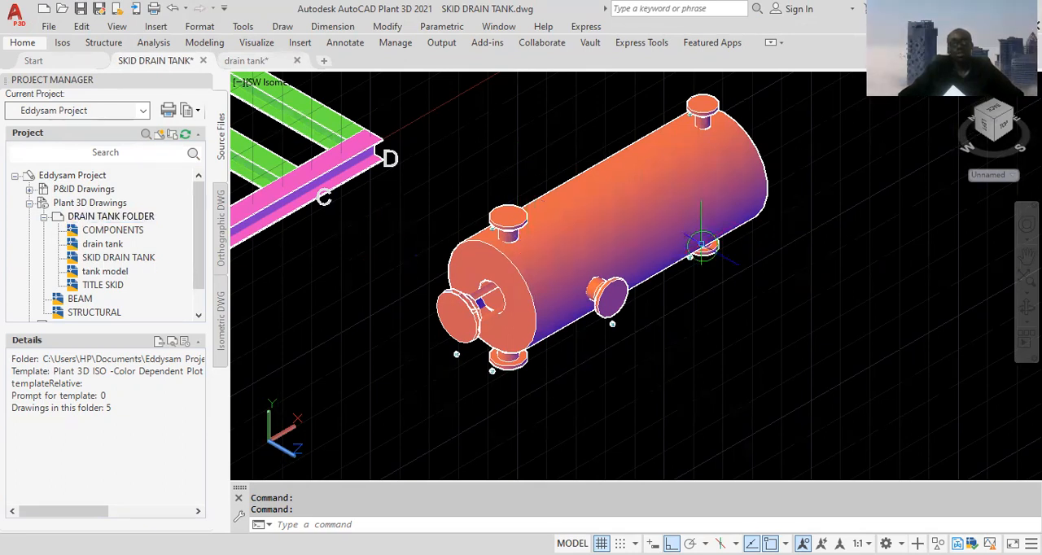
pyautogui.moveTo(734, 280); pyautogui.dragTo(613, 237, button='middle')
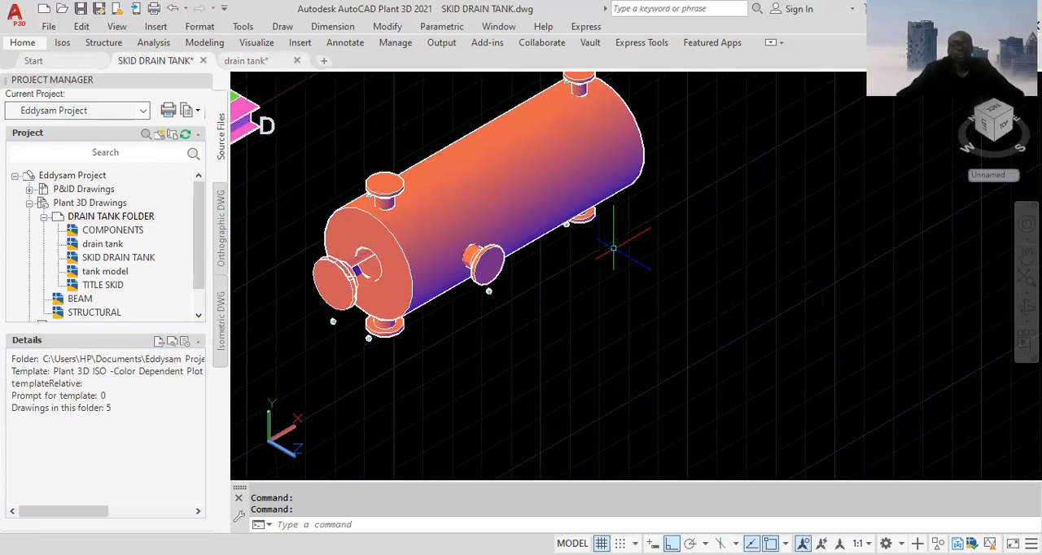
pyautogui.moveTo(336, 180); pyautogui.dragTo(305, 208, button='middle')
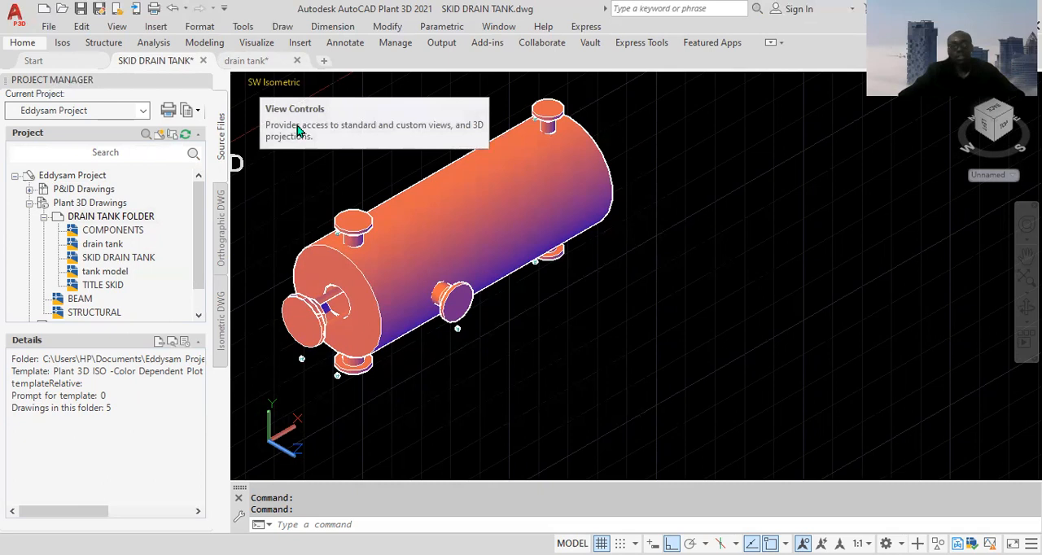
pyautogui.moveTo(462, 366); pyautogui.dragTo(449, 342, button='middle')
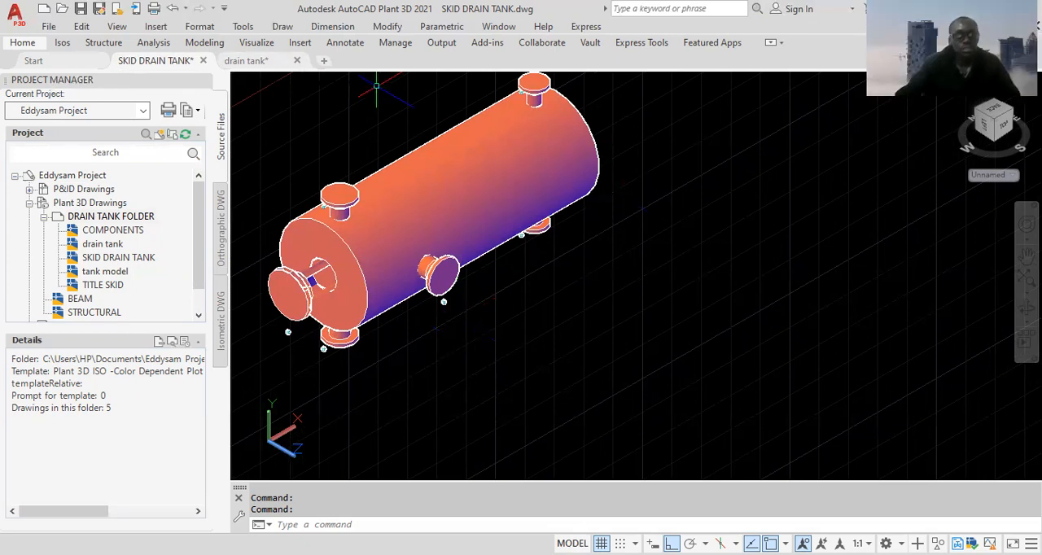
pyautogui.click(262, 61)
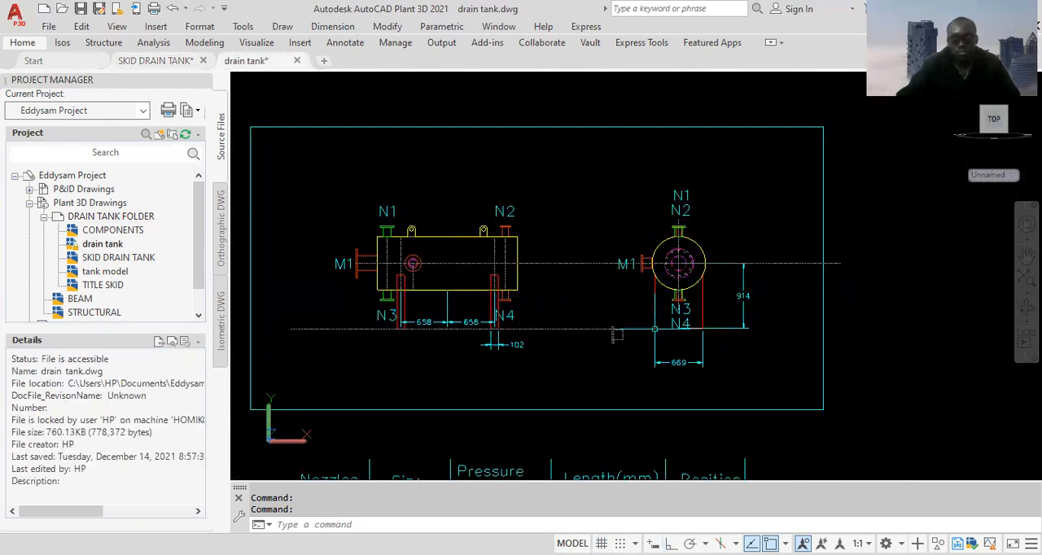
pyautogui.click(155, 61)
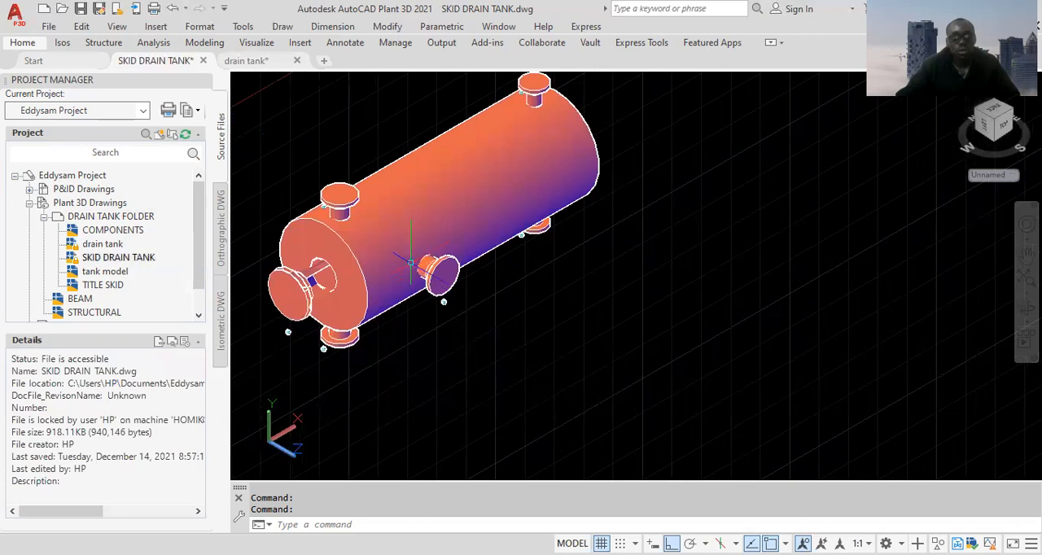
pyautogui.moveTo(266, 80)
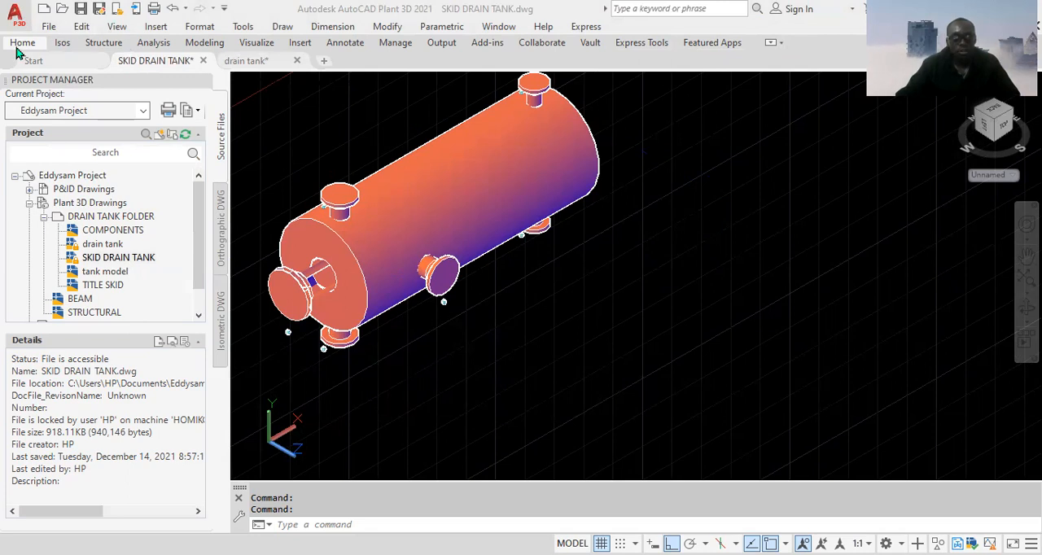
pyautogui.click(224, 8)
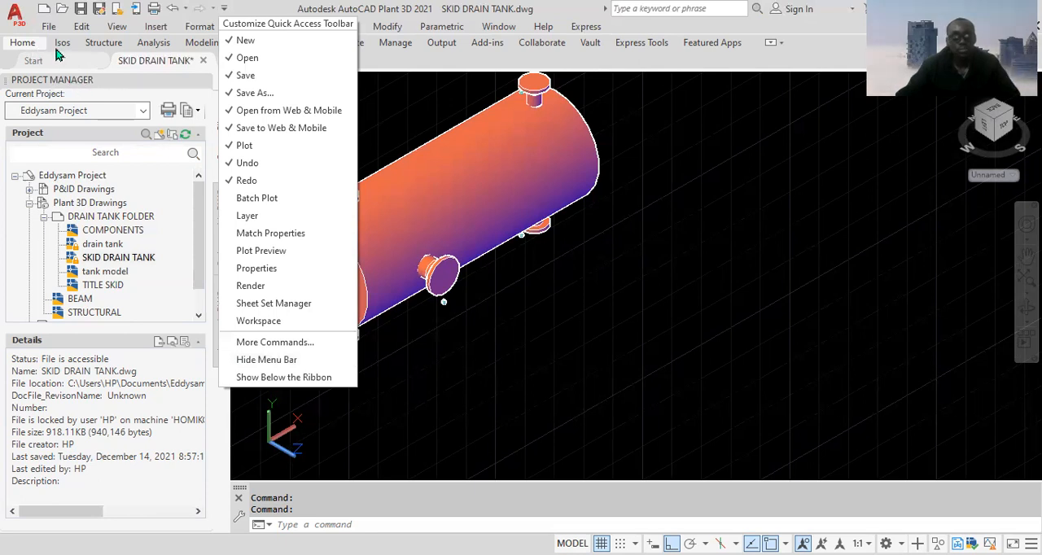
pyautogui.click(25, 44)
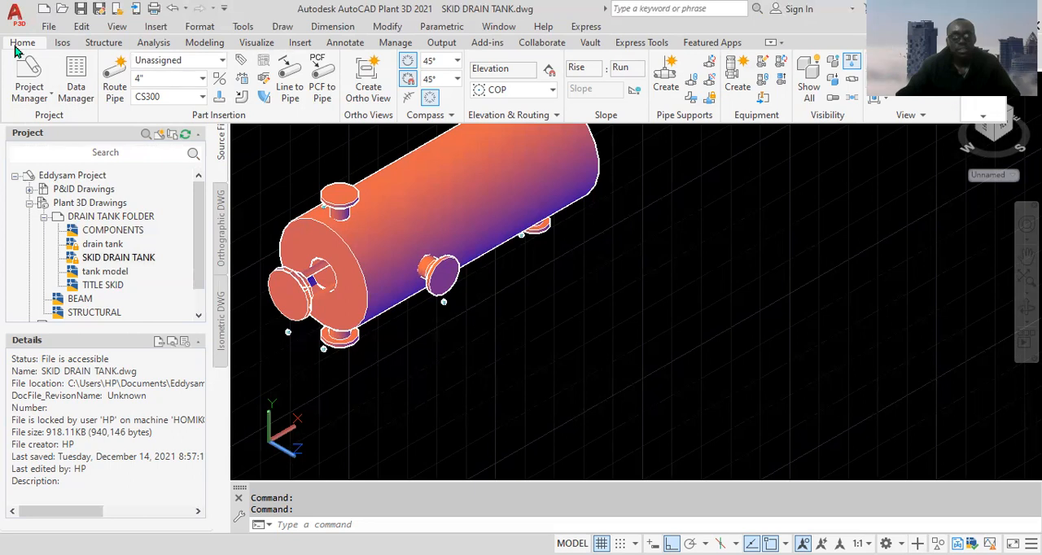
pyautogui.click(210, 48)
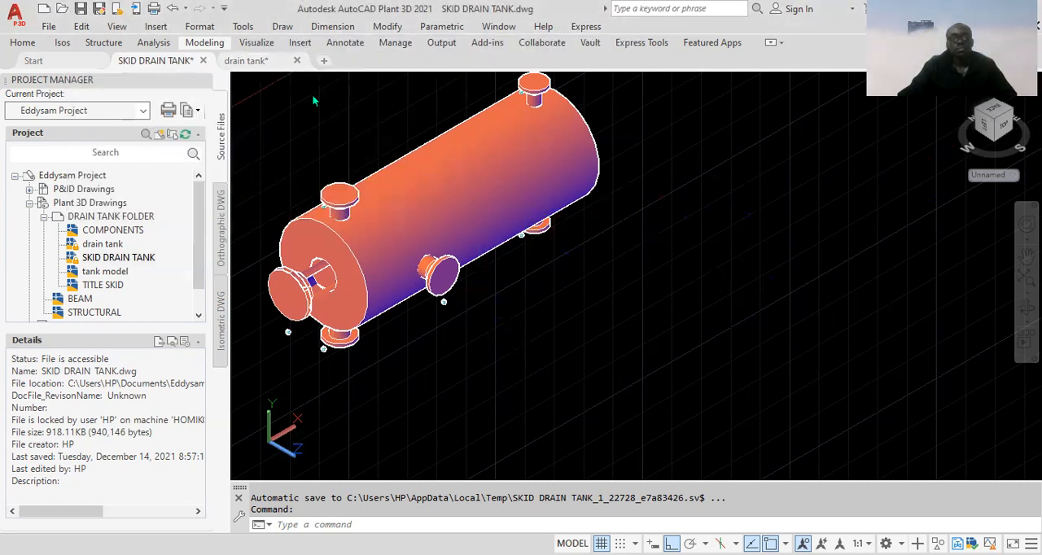
pyautogui.click(689, 328)
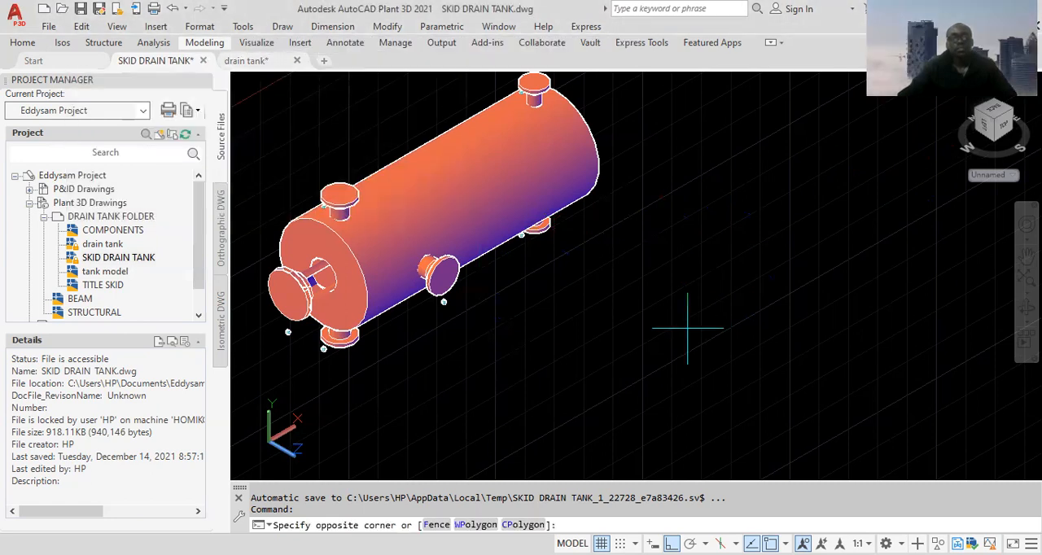
pyautogui.click(620, 356)
pyautogui.click(244, 62)
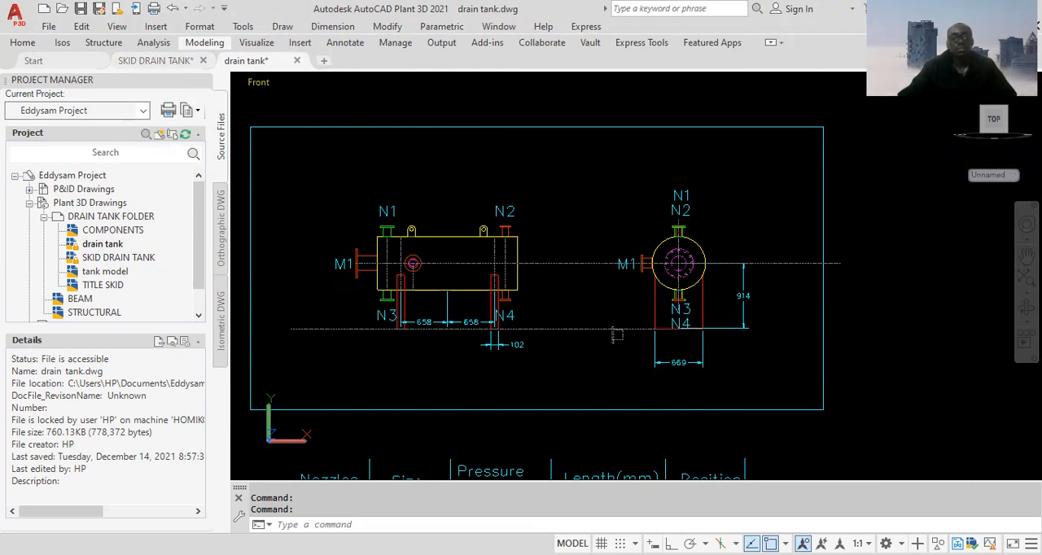
pyautogui.click(169, 60)
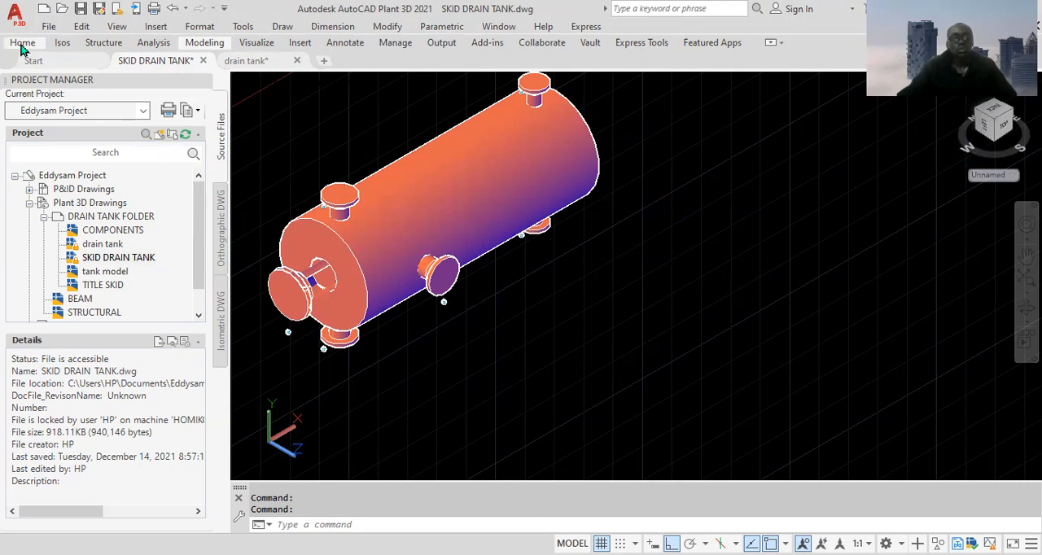
# Set the coordinate system of the SKID DRAIN TANK model to World
pyautogui.click(22, 45)
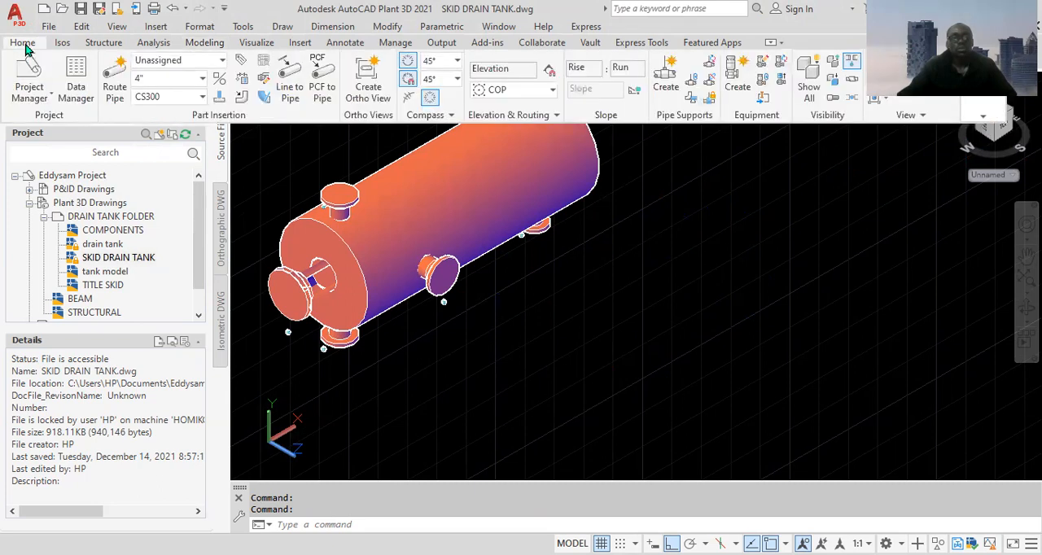
pyautogui.click(218, 44)
pyautogui.click(573, 99)
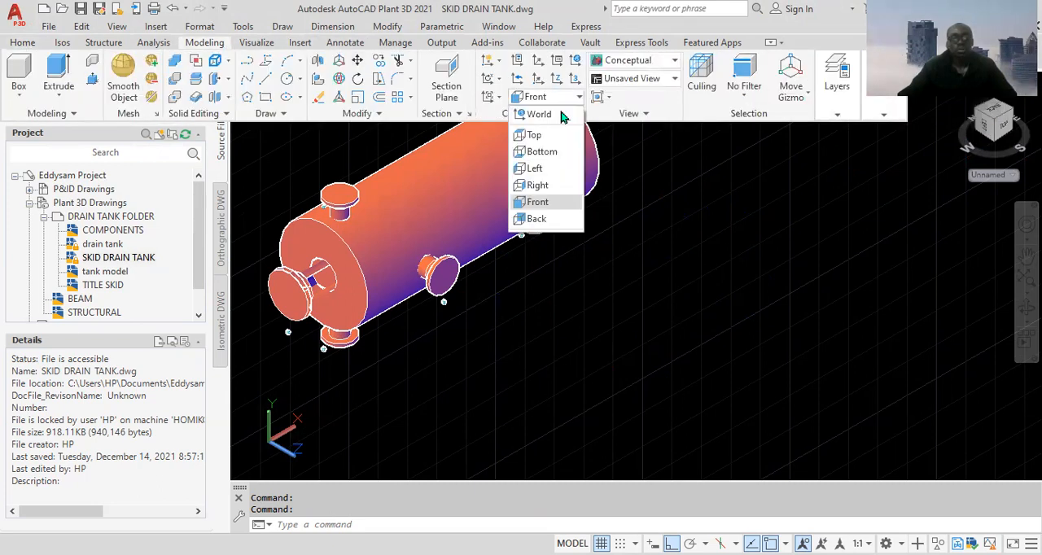
pyautogui.click(557, 111)
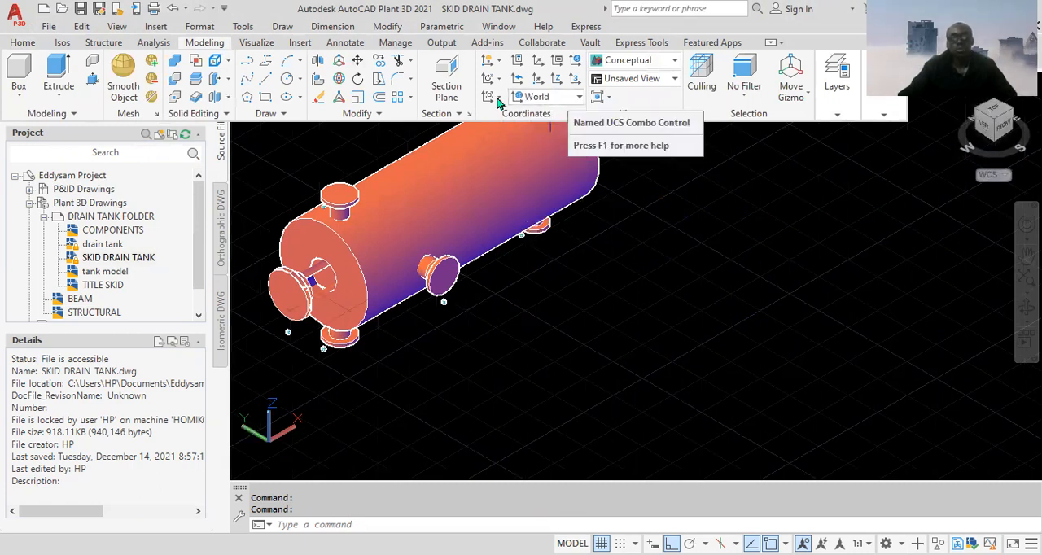
# Set the coordinate system of the SKID DRAIN TANK model to Left
pyautogui.click(628, 353)
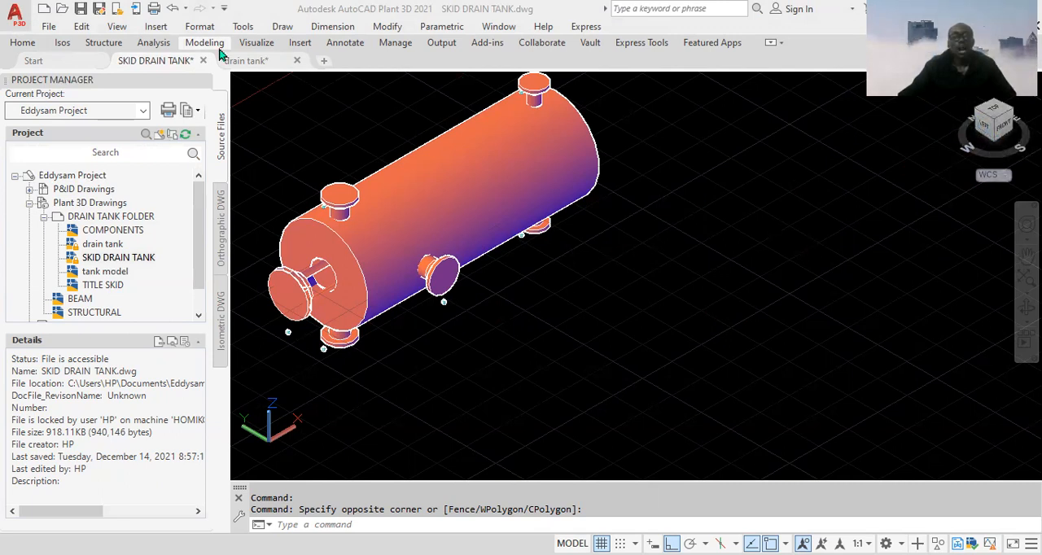
pyautogui.click(24, 45)
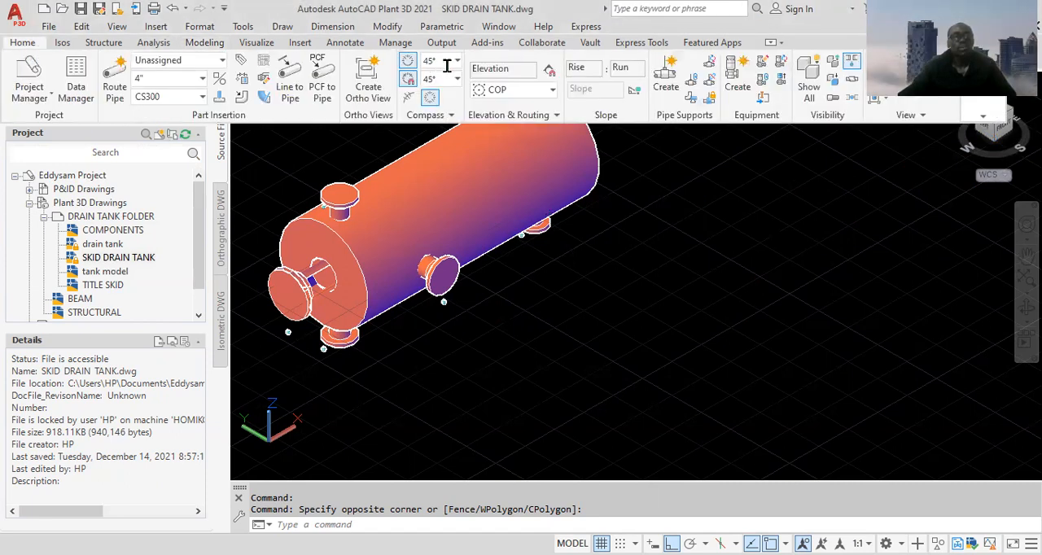
pyautogui.click(204, 42)
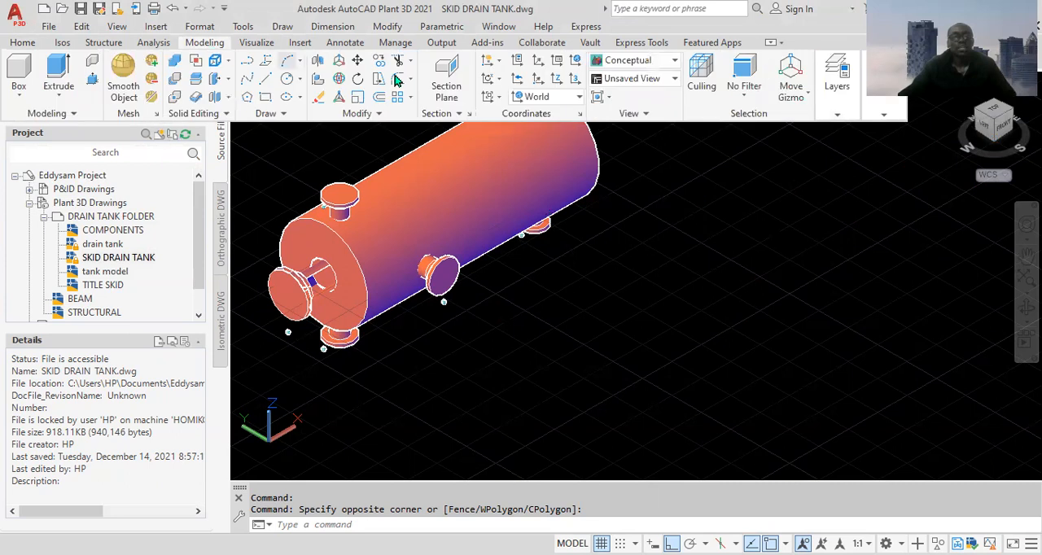
pyautogui.click(577, 98)
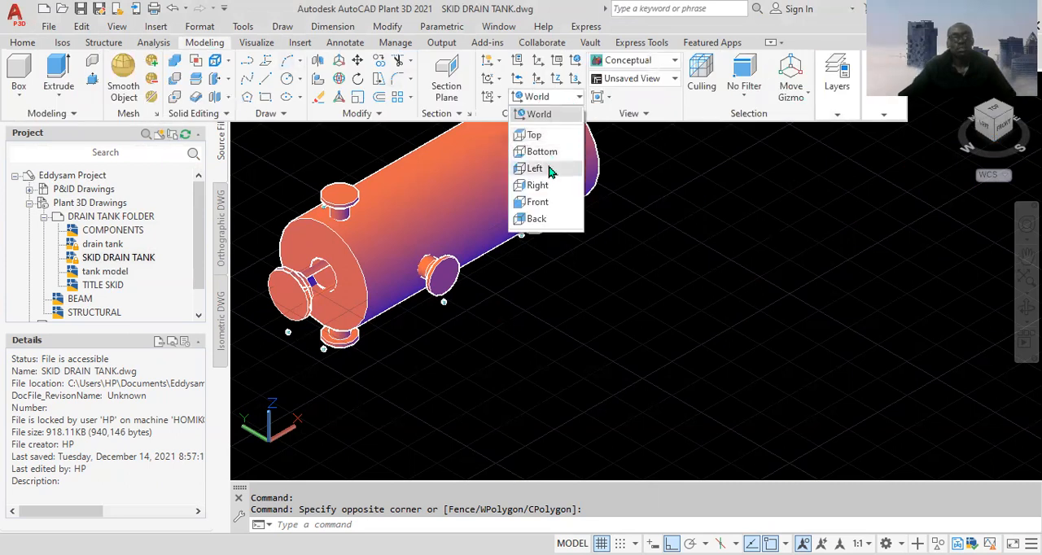
pyautogui.click(551, 168)
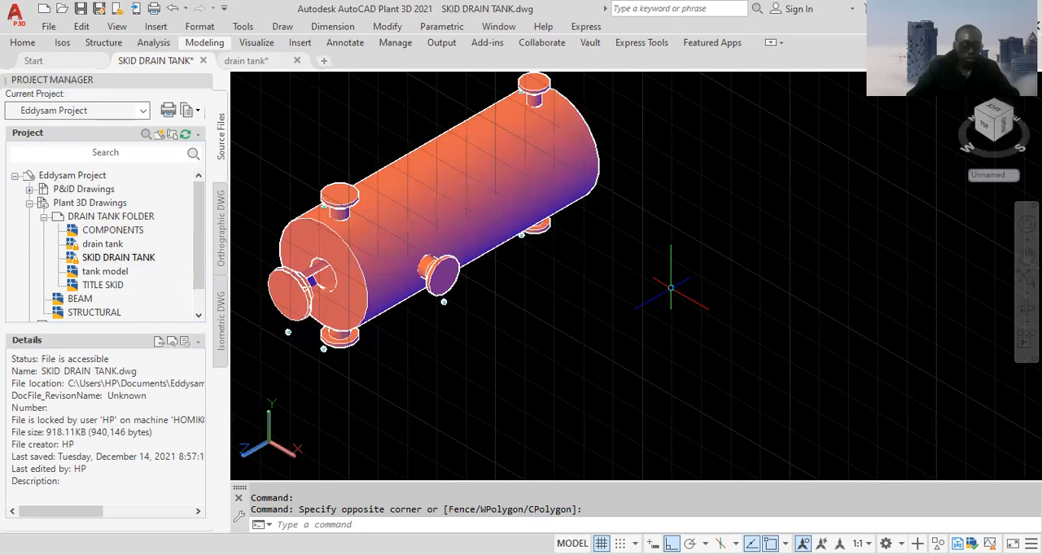
# Draw a closed rectangular polyline 669 wide and 914 high in the empty space beside the tank as the support profile
pyautogui.write('POL')
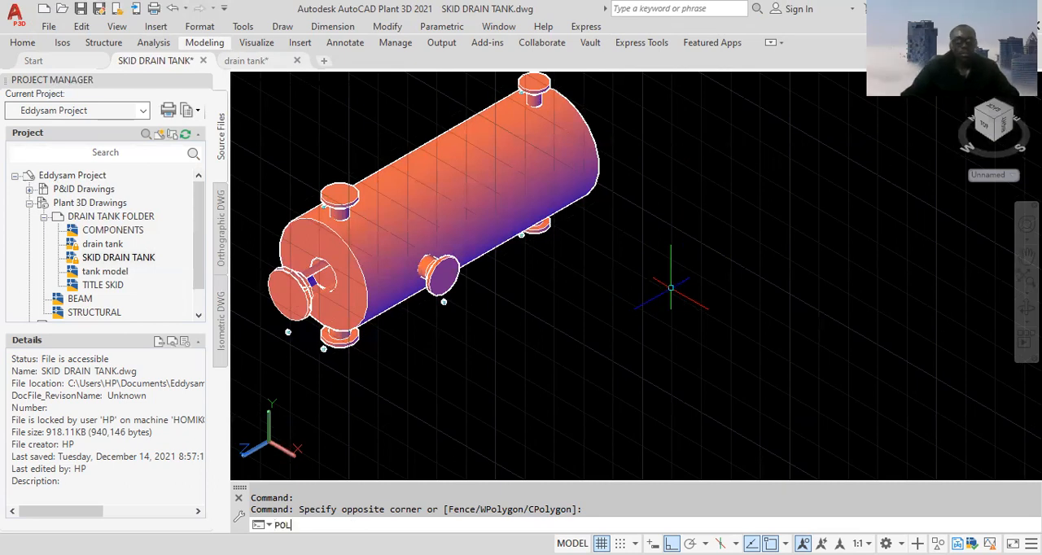
pyautogui.write('Y')
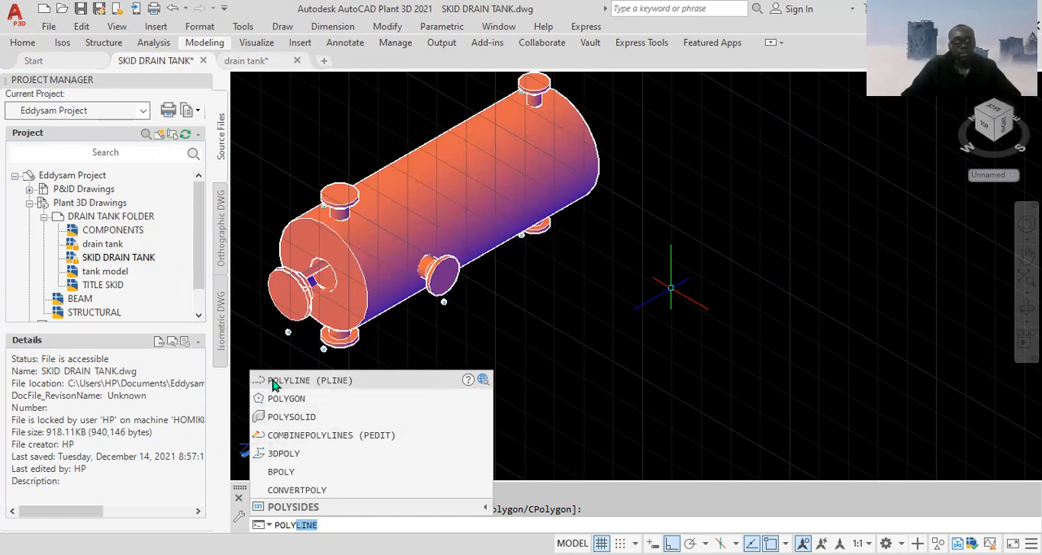
pyautogui.click(344, 380)
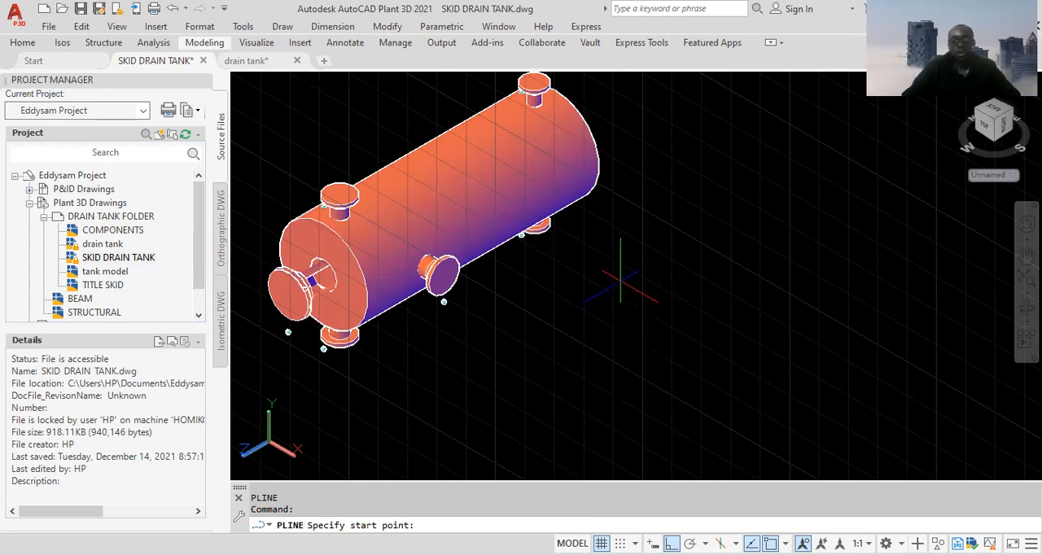
pyautogui.click(617, 277)
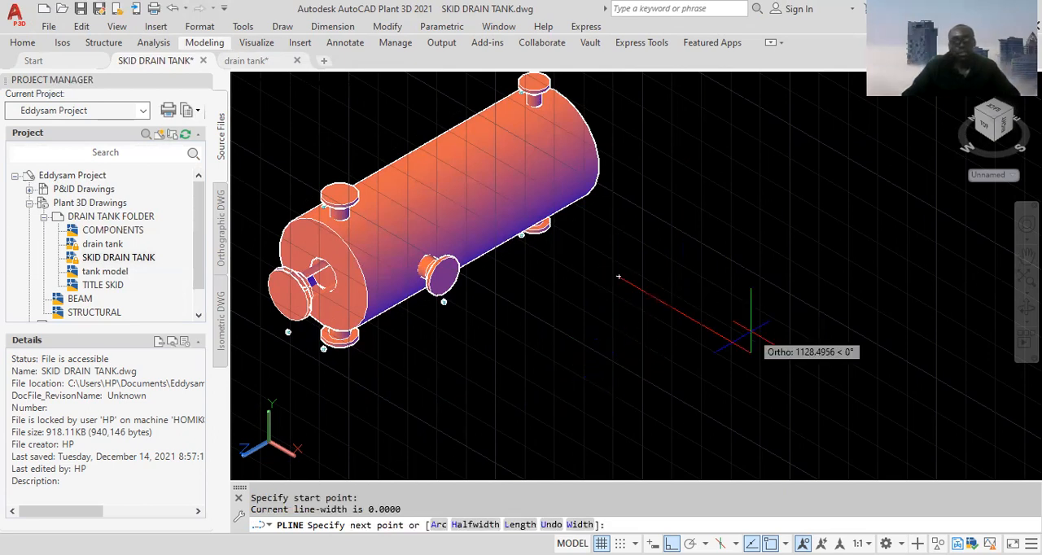
pyautogui.write('666')
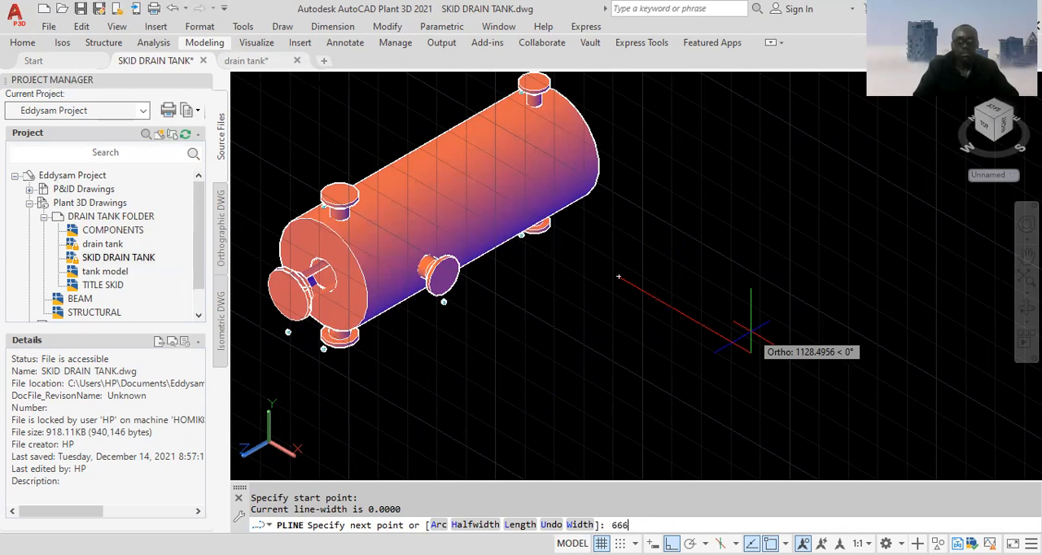
pyautogui.press('BackSpace')
pyautogui.write('9')
pyautogui.press('Return')
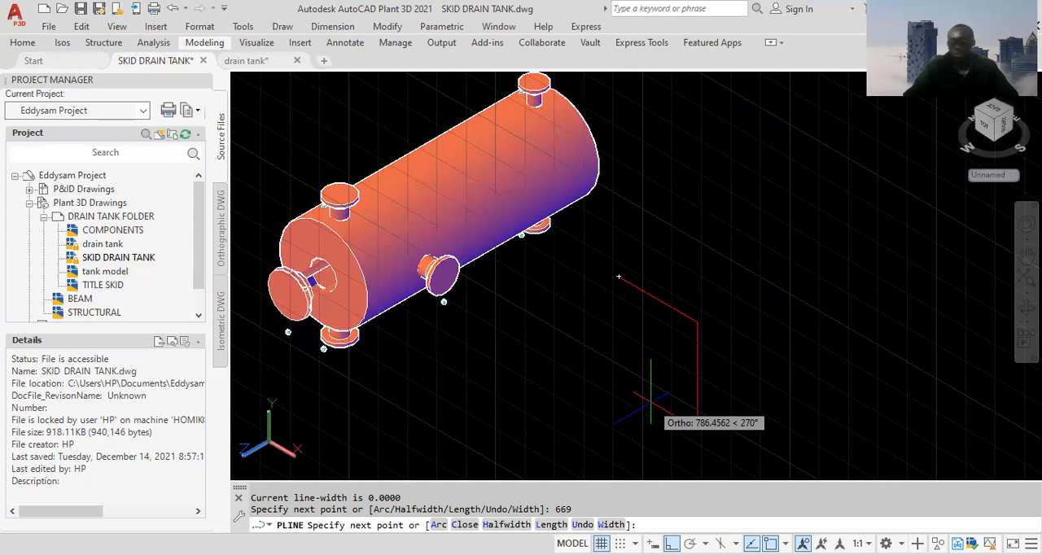
pyautogui.write('914')
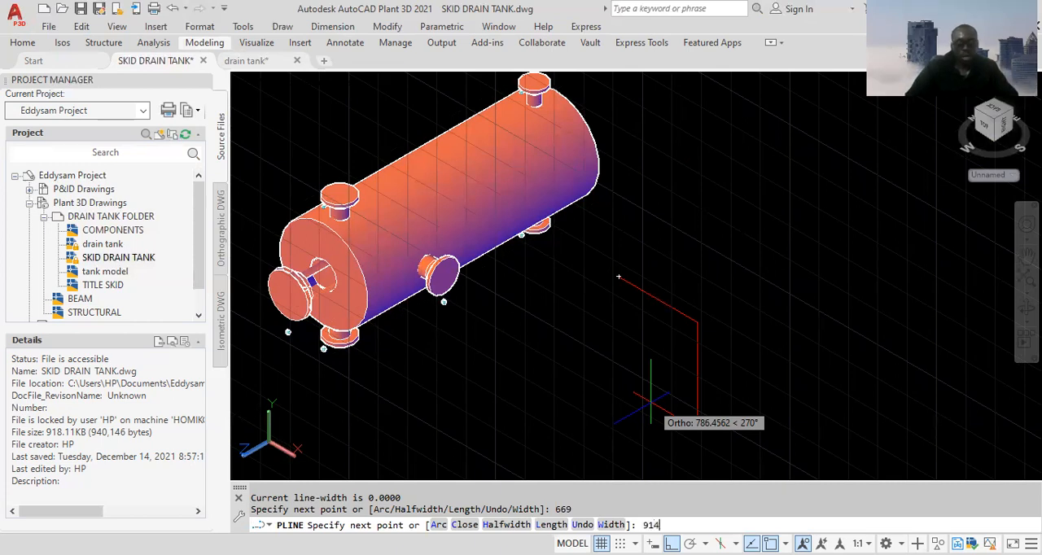
pyautogui.press('Return')
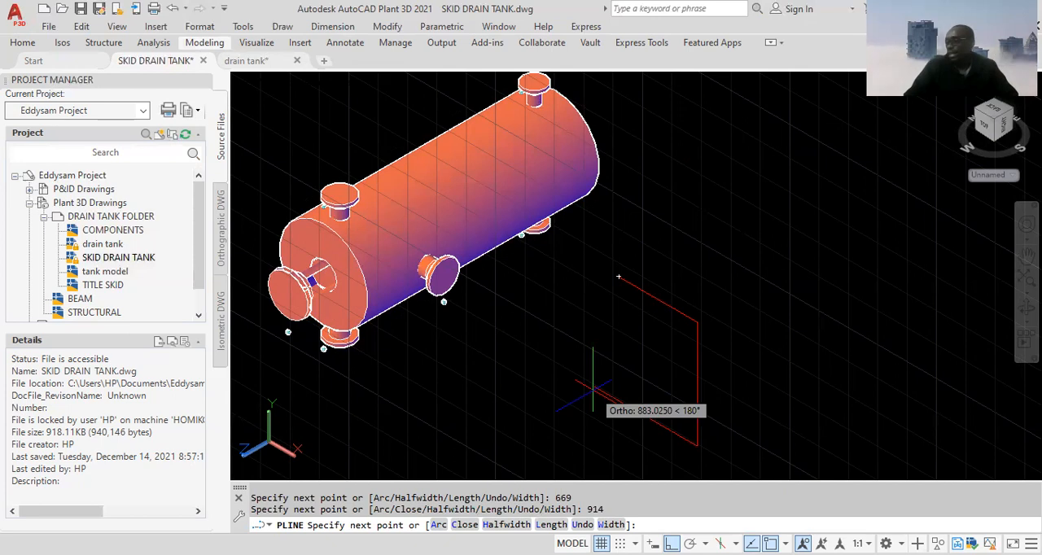
pyautogui.write('669')
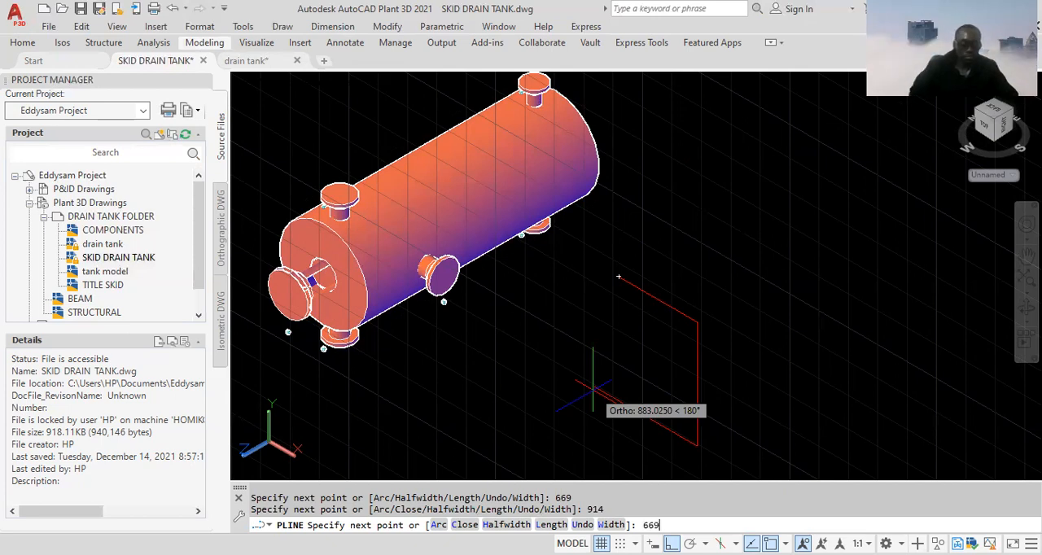
pyautogui.press('Return')
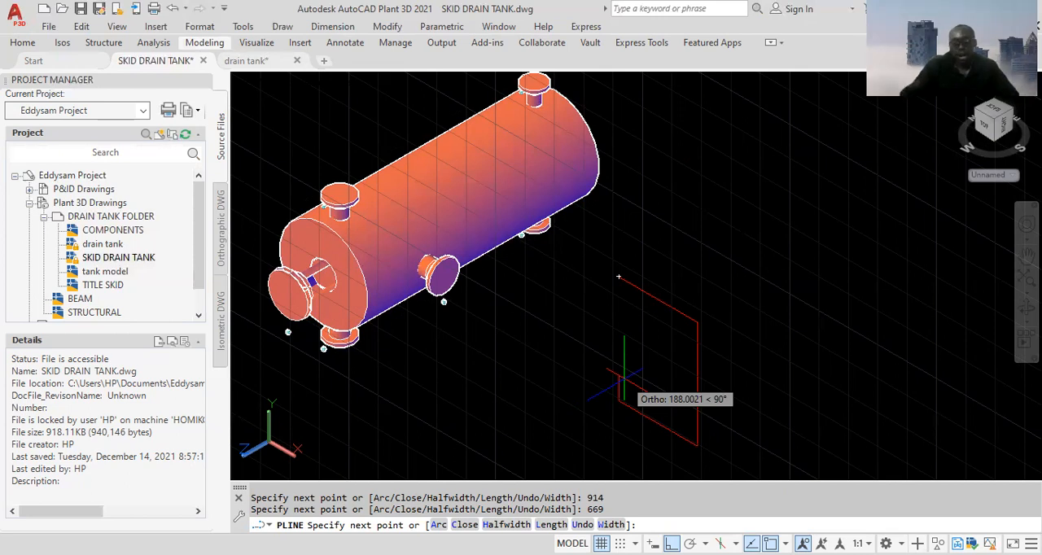
pyautogui.write('c')
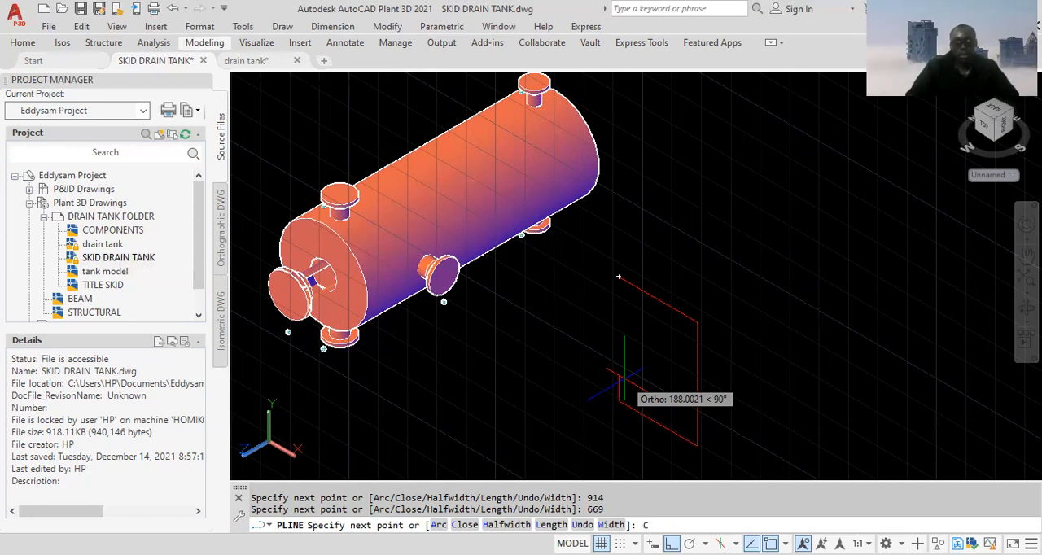
pyautogui.press('Return')
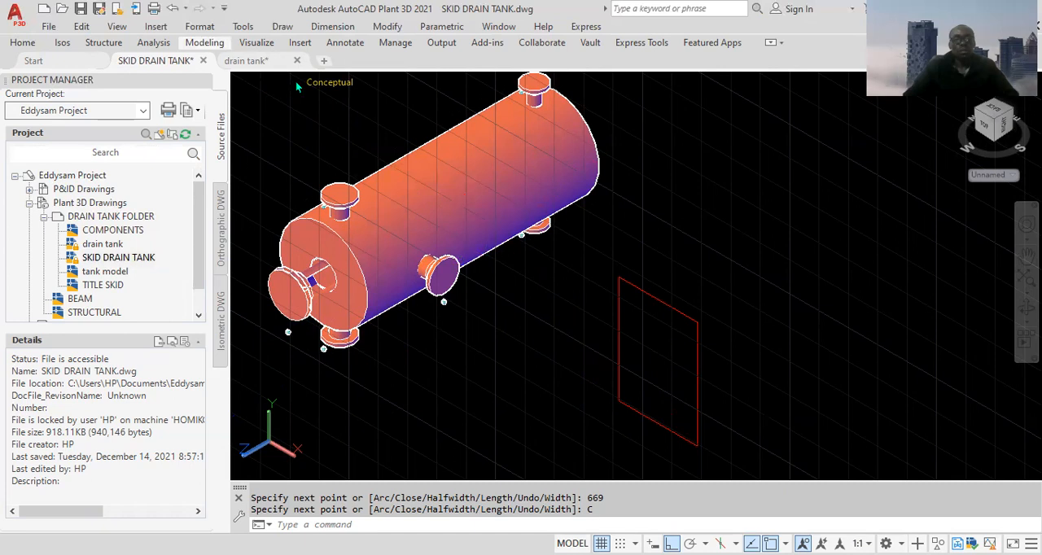
# Set the visual style to 2D Wireframe and erase the existing green centreline inside the tank
pyautogui.click(328, 82)
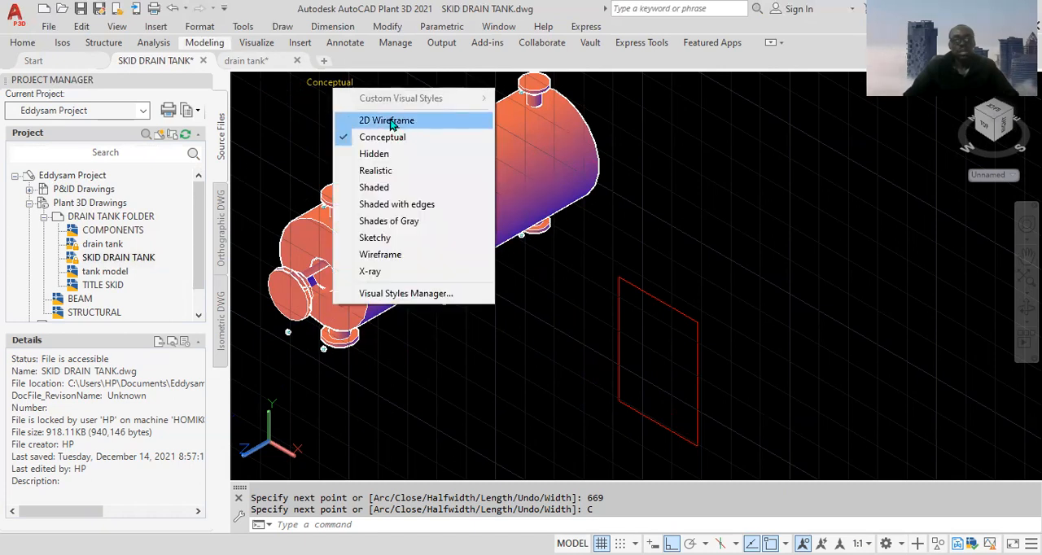
pyautogui.click(387, 121)
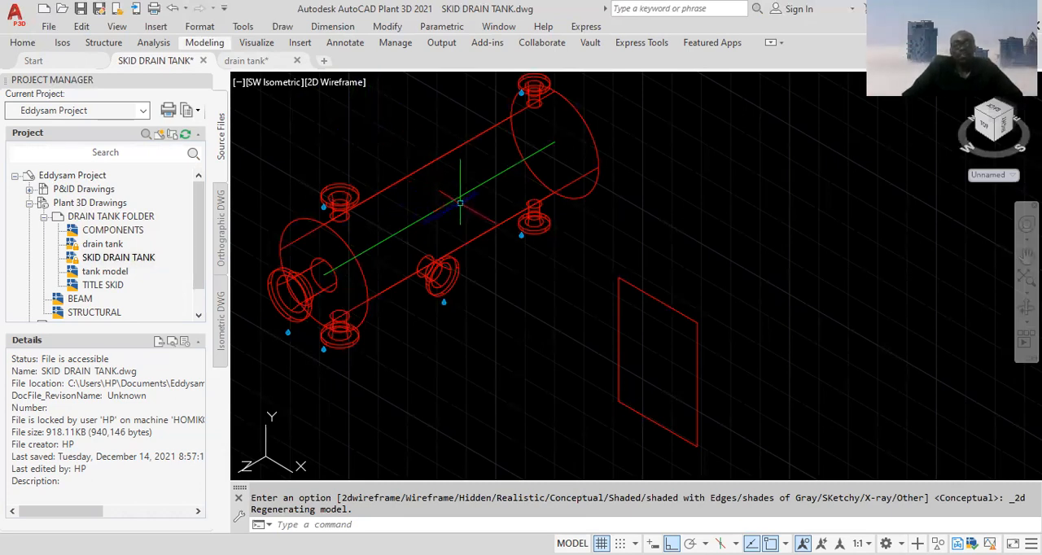
pyautogui.moveTo(467, 209); pyautogui.dragTo(506, 254, button='middle')
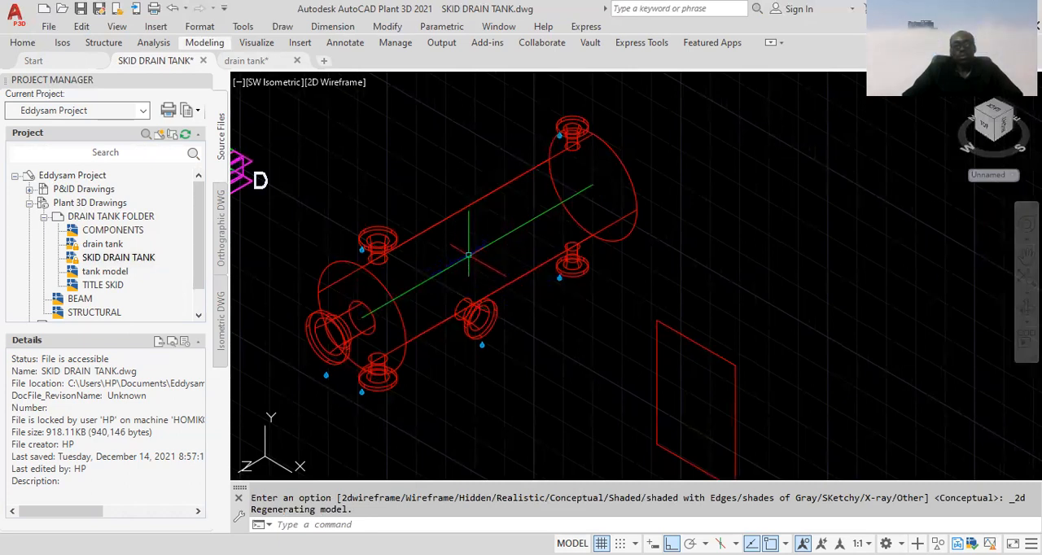
pyautogui.click(469, 255)
pyautogui.press('Delete')
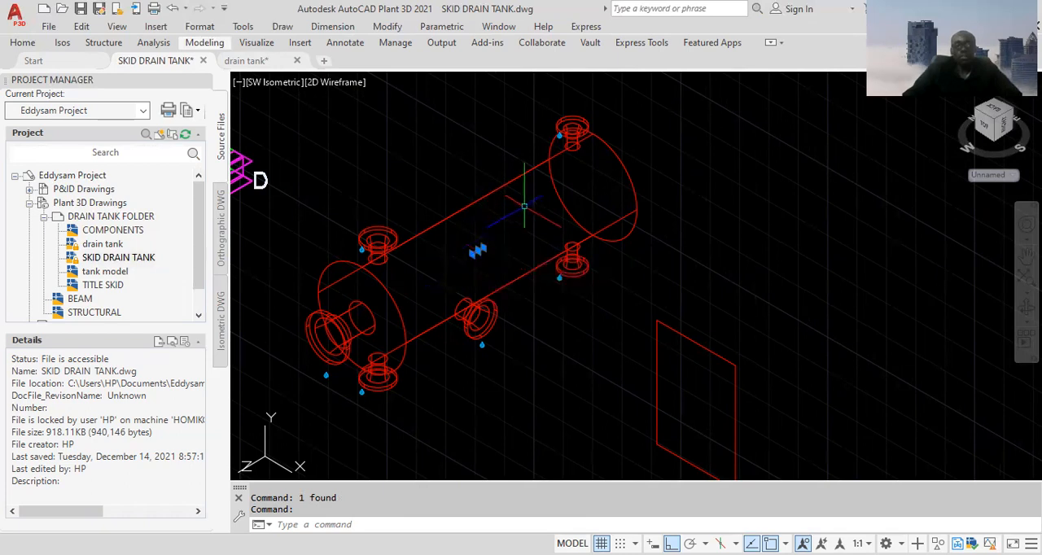
pyautogui.press('Delete')
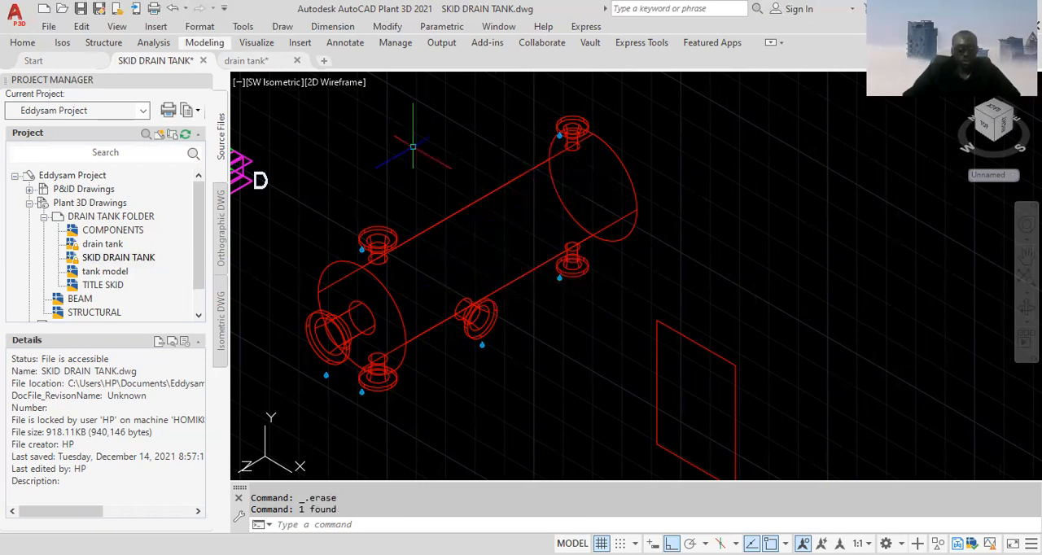
pyautogui.write('LIN')
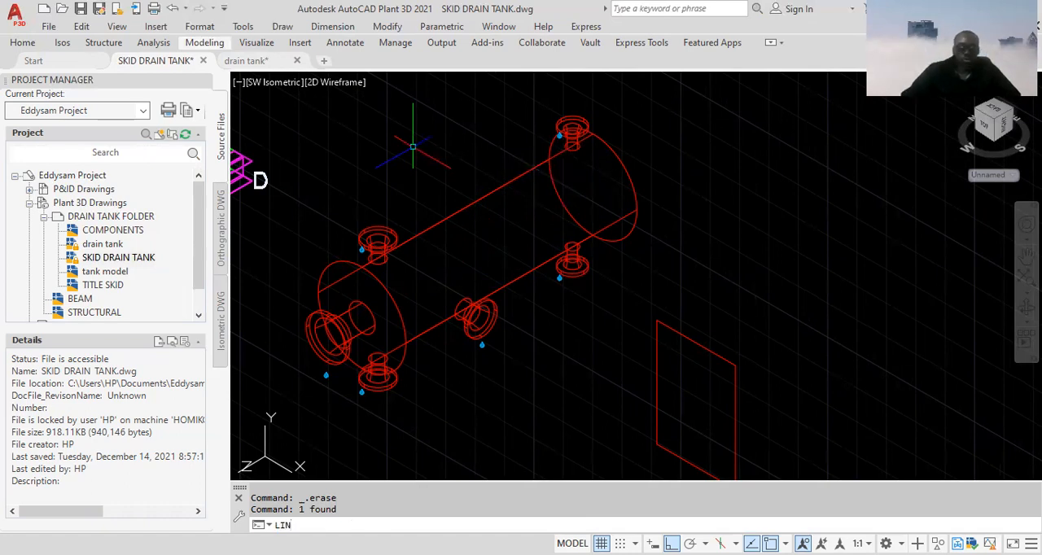
pyautogui.write('E')
pyautogui.press('Return')
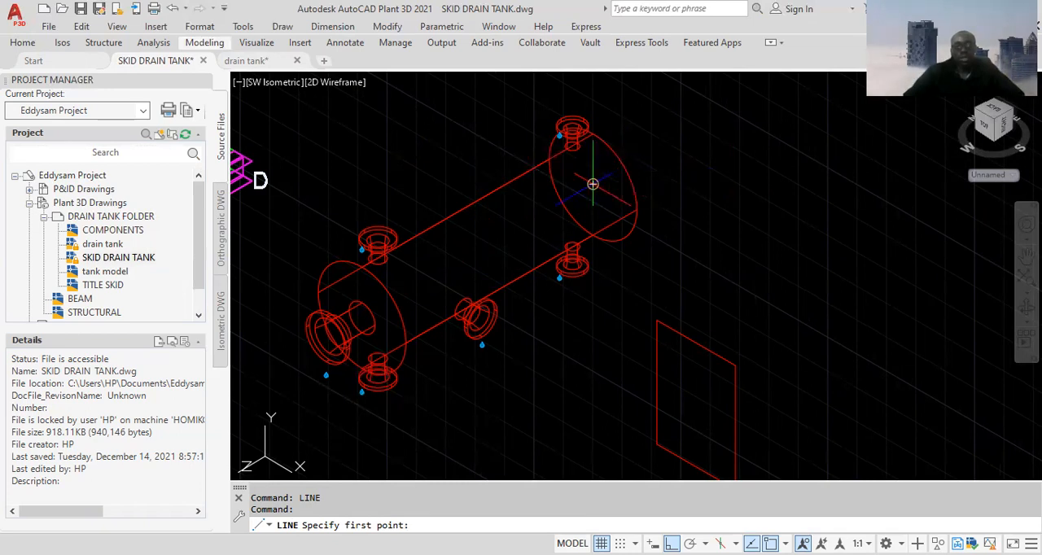
pyautogui.click(593, 184)
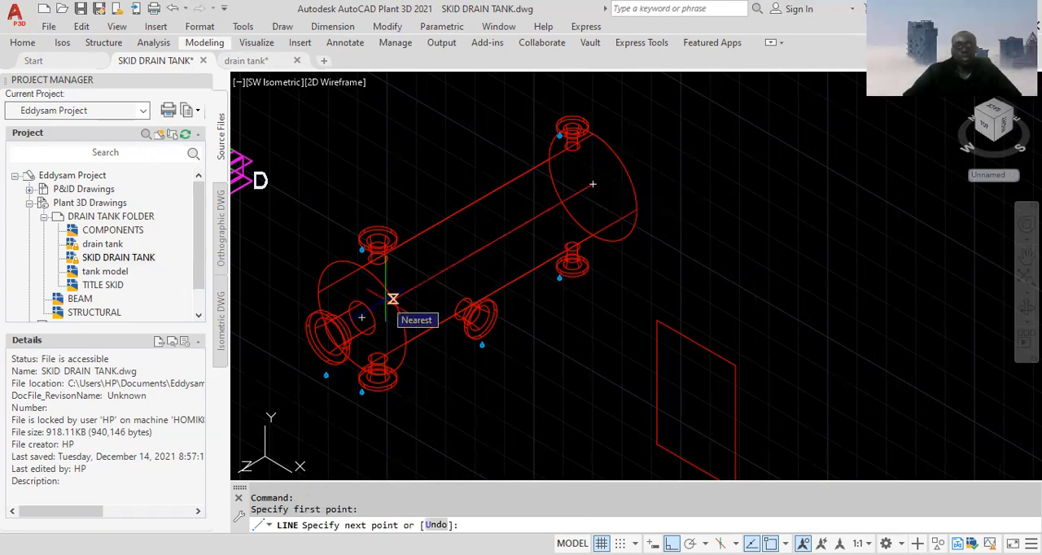
pyautogui.click(393, 300)
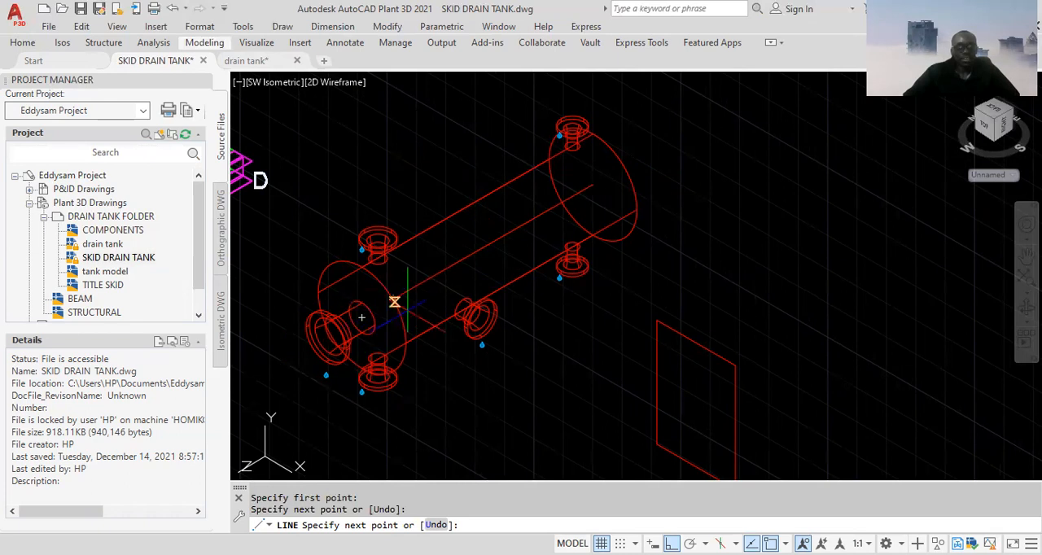
pyautogui.press('Escape')
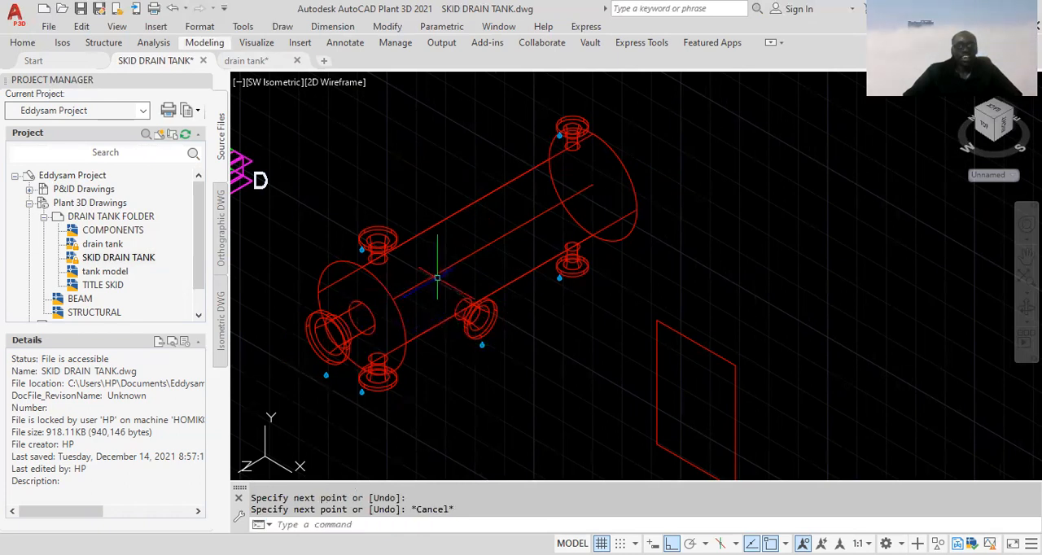
pyautogui.click(437, 281)
pyautogui.click(429, 266)
pyautogui.press('Delete')
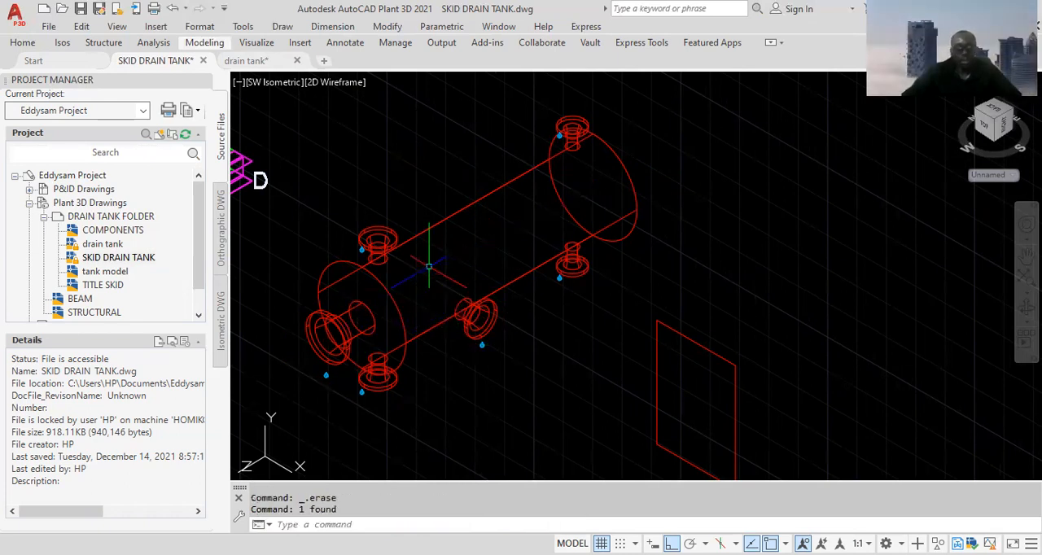
# Draw a line along the tank's axis from the centre of the far end face to the centre of the near end face
pyautogui.write('line')
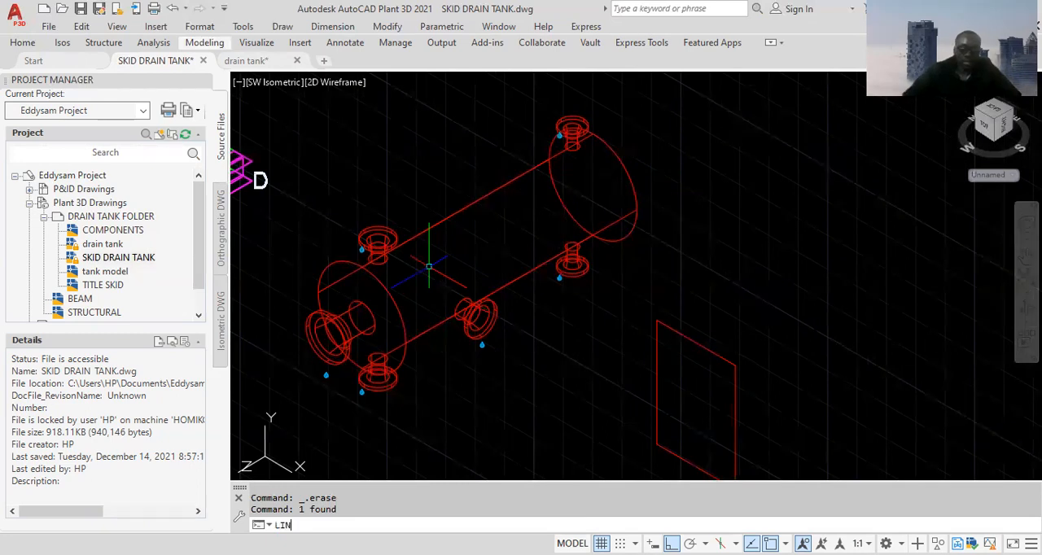
pyautogui.press('Return')
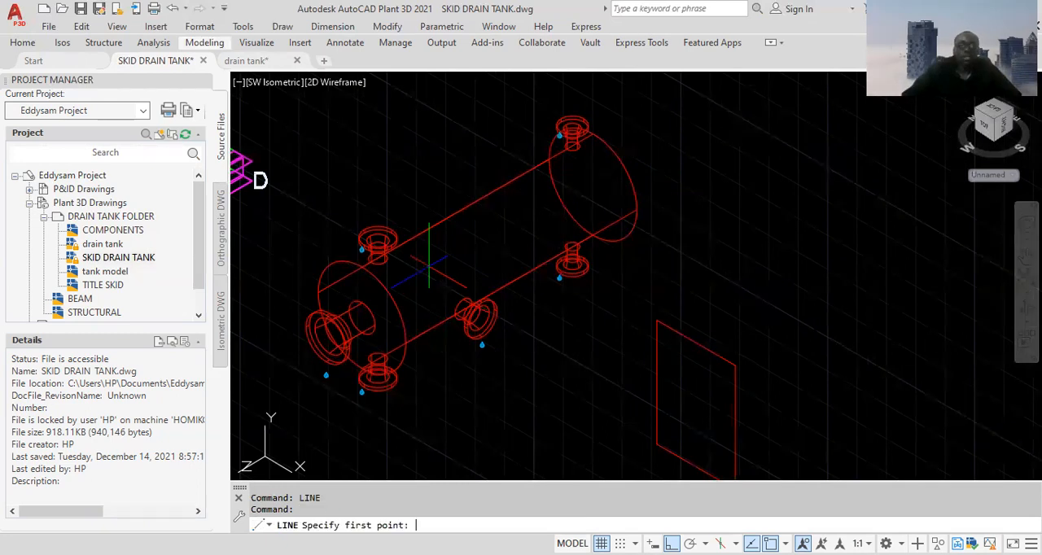
pyautogui.click(592, 184)
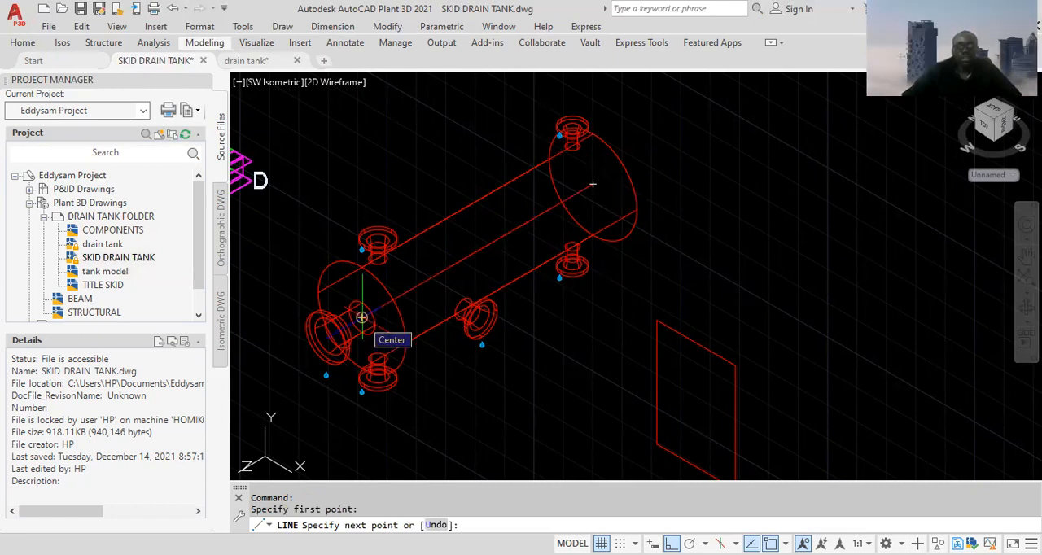
pyautogui.click(362, 317)
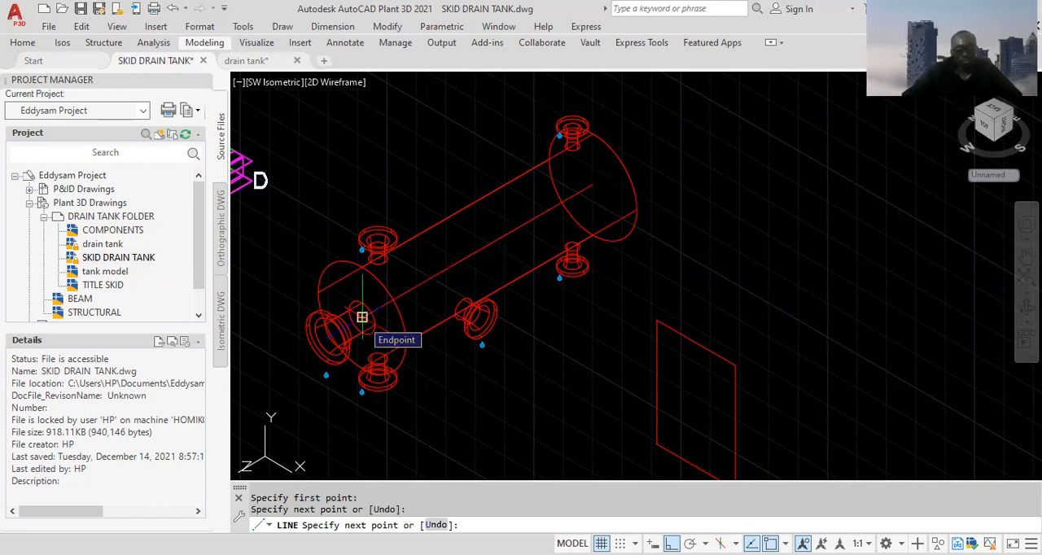
pyautogui.press('Return')
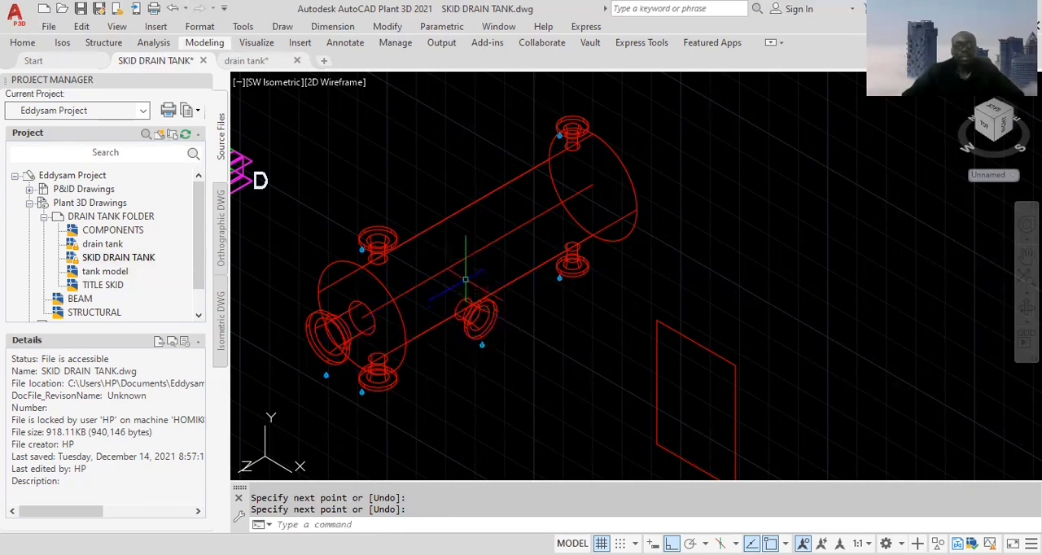
pyautogui.click(465, 268)
pyautogui.click(458, 243)
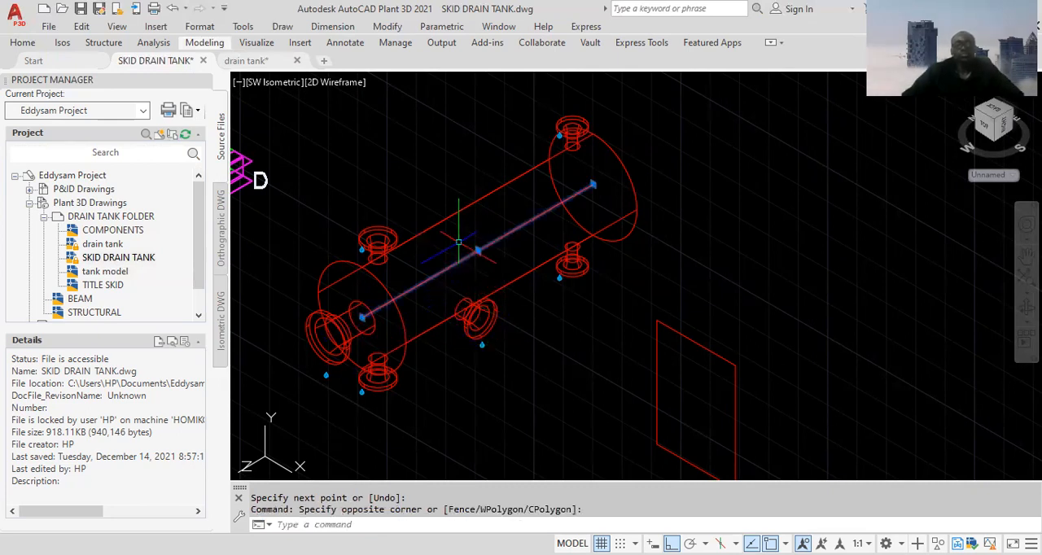
pyautogui.press('Escape')
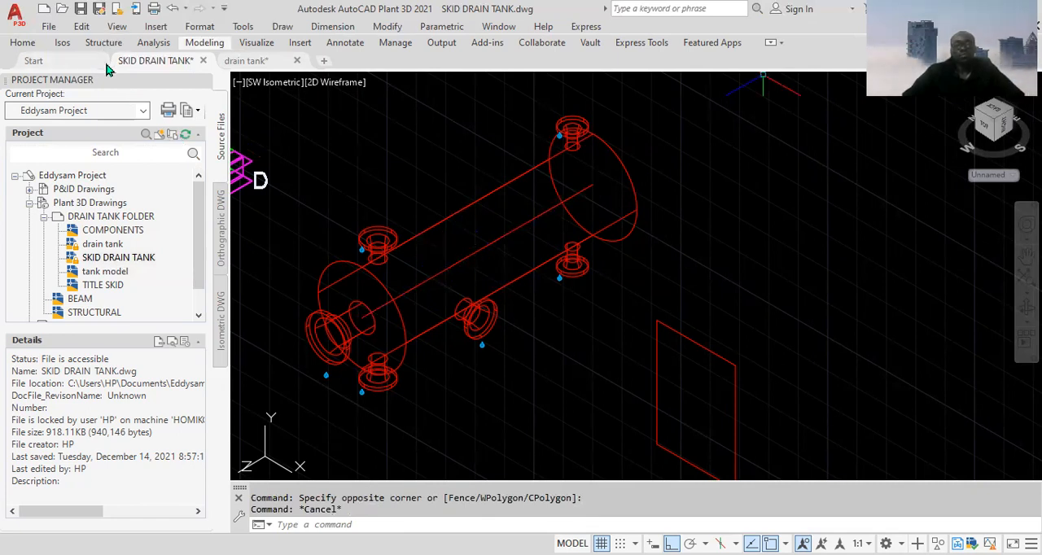
pyautogui.click(23, 42)
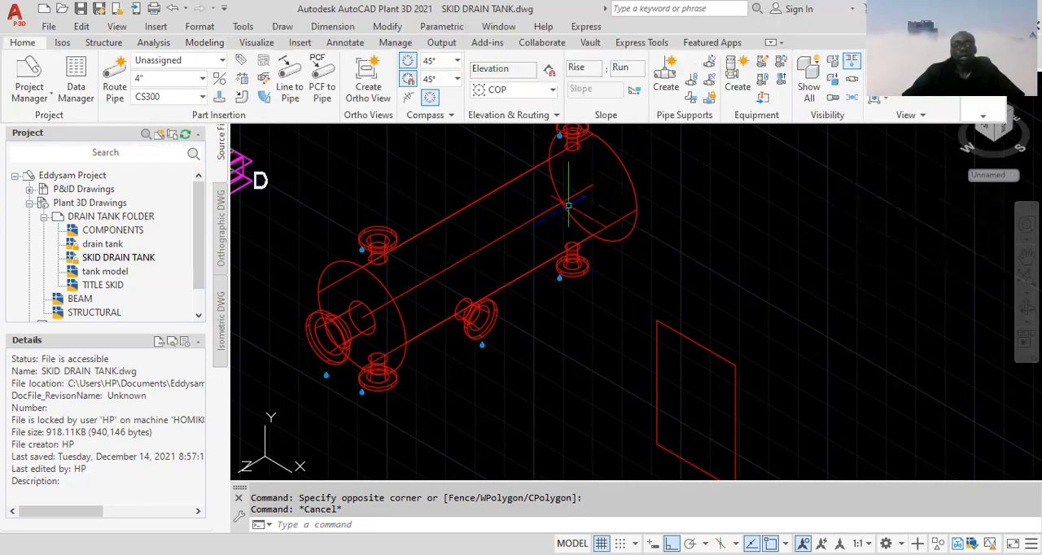
pyautogui.click(500, 237)
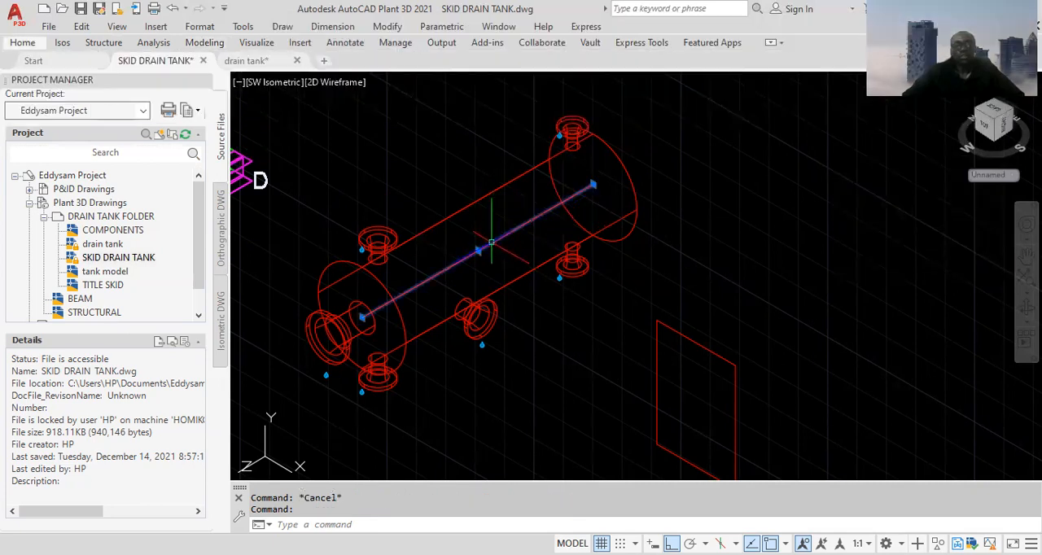
pyautogui.rightClick(673, 221)
pyautogui.press('Escape')
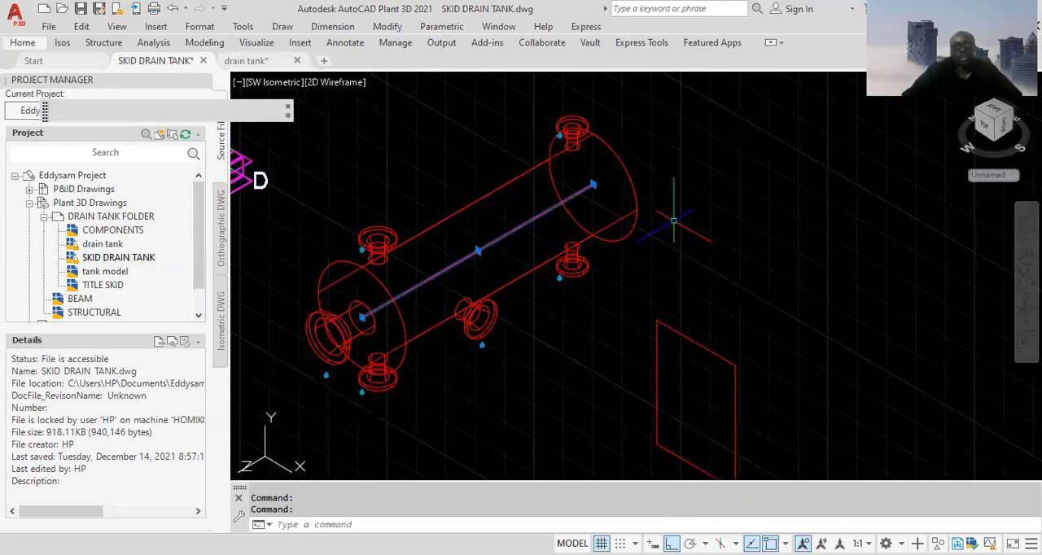
pyautogui.click(500, 241)
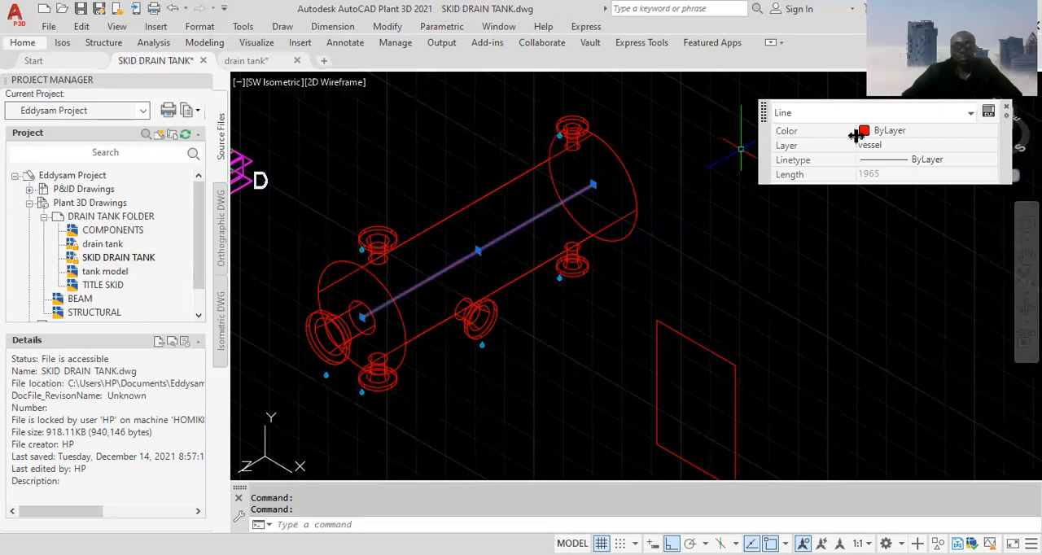
pyautogui.click(1006, 108)
# Change the colour of the tank's centreline to Yellow
pyautogui.click(529, 232)
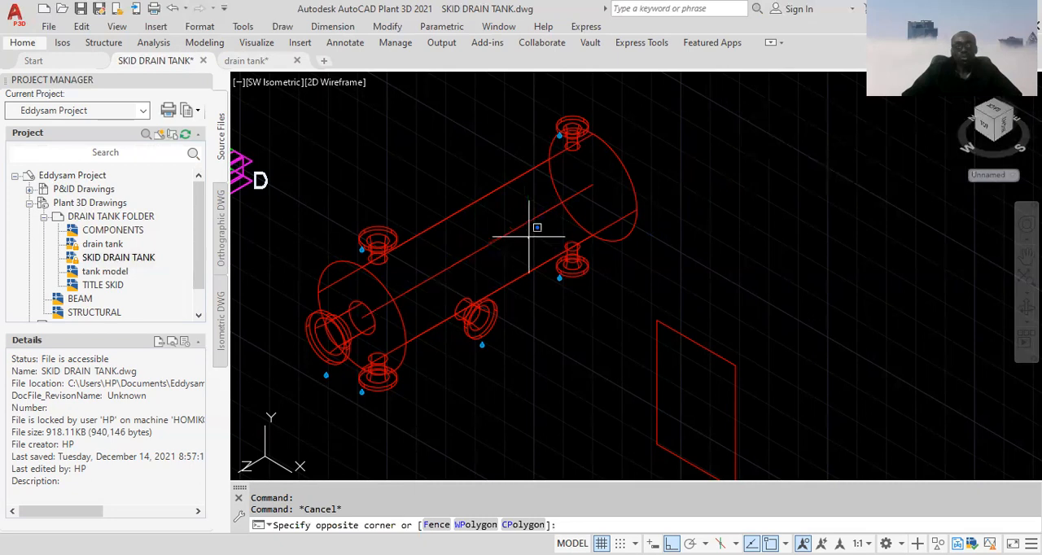
pyautogui.click(510, 222)
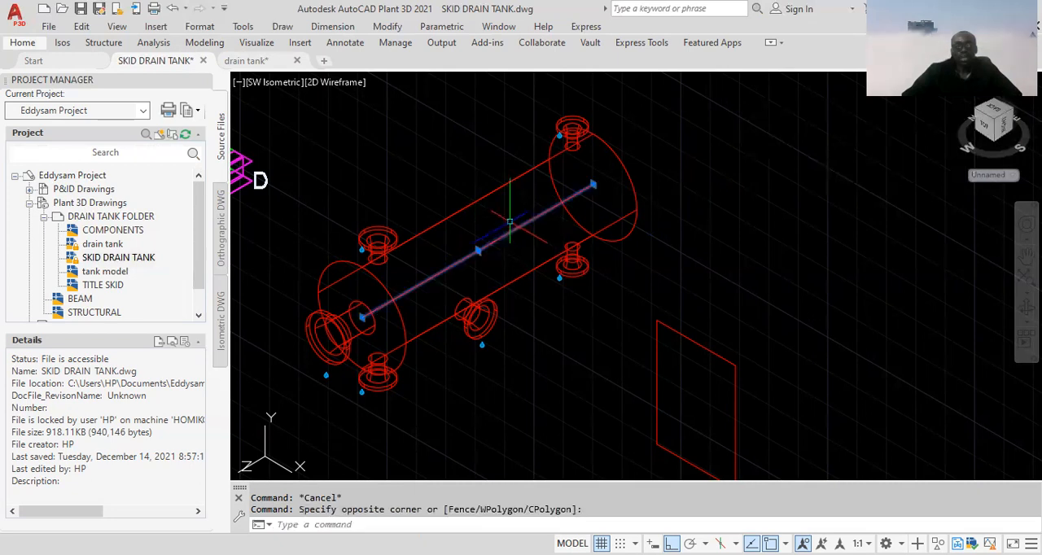
pyautogui.rightClick(699, 238)
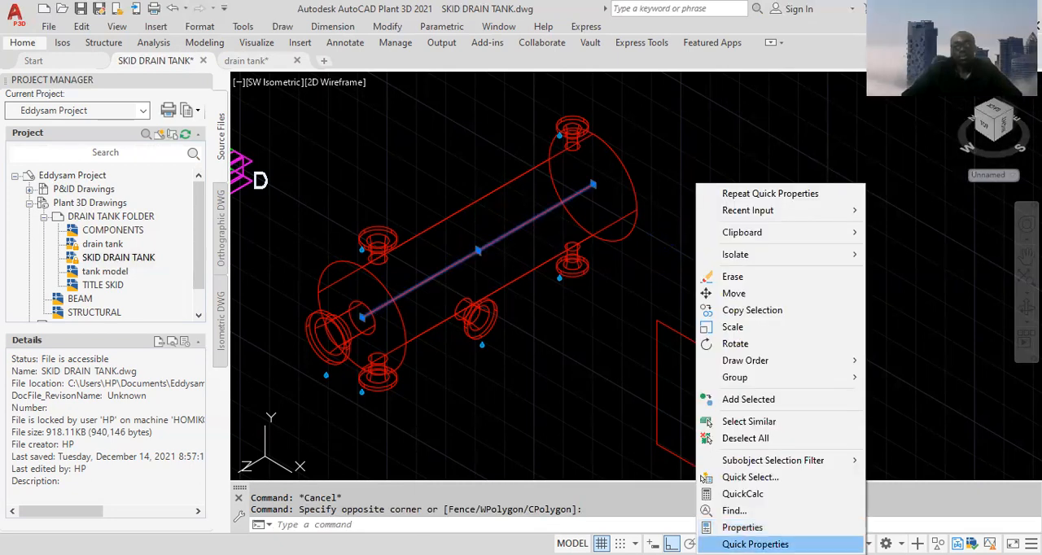
pyautogui.click(755, 544)
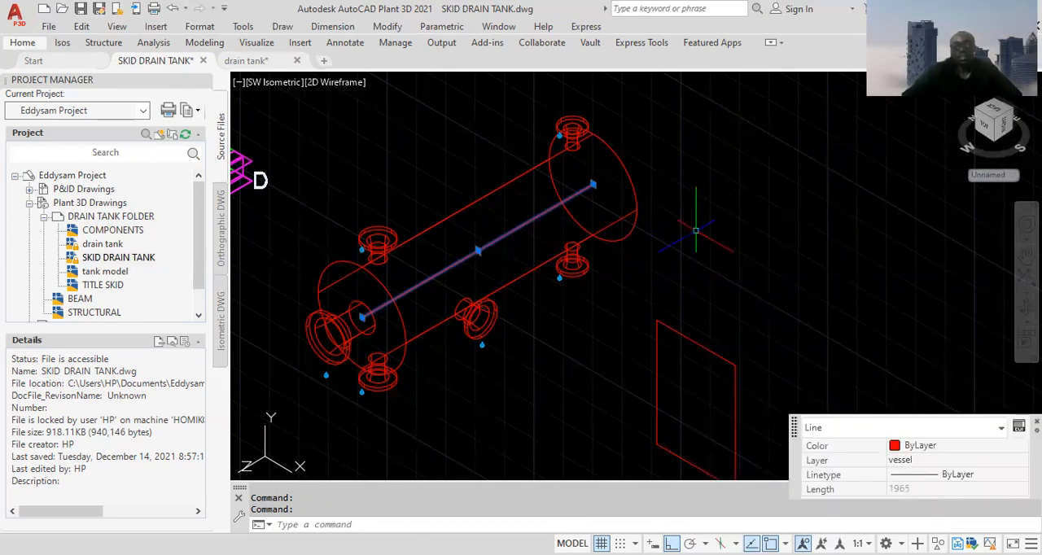
pyautogui.click(1020, 446)
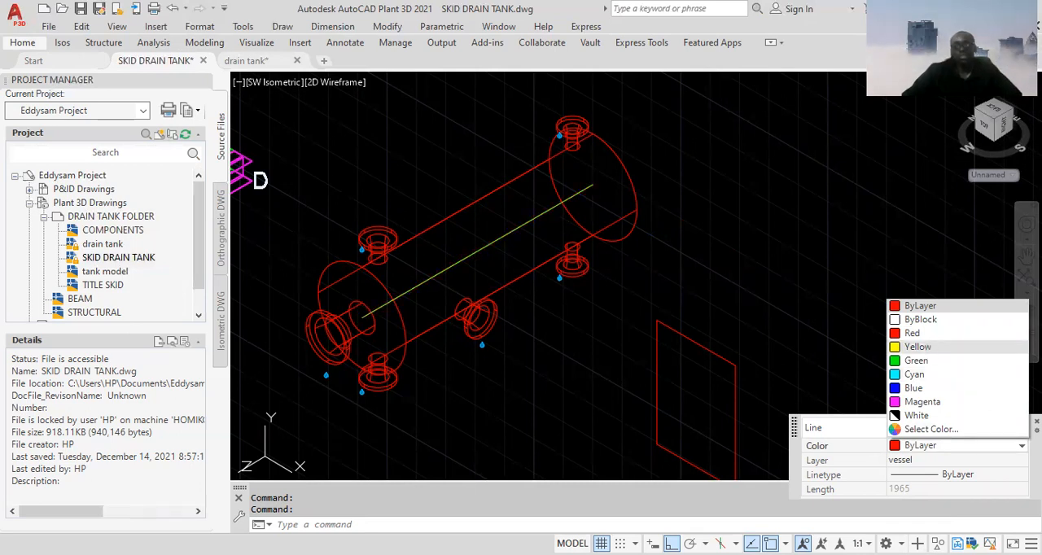
pyautogui.click(928, 348)
pyautogui.press('Escape')
pyautogui.press('Escape')
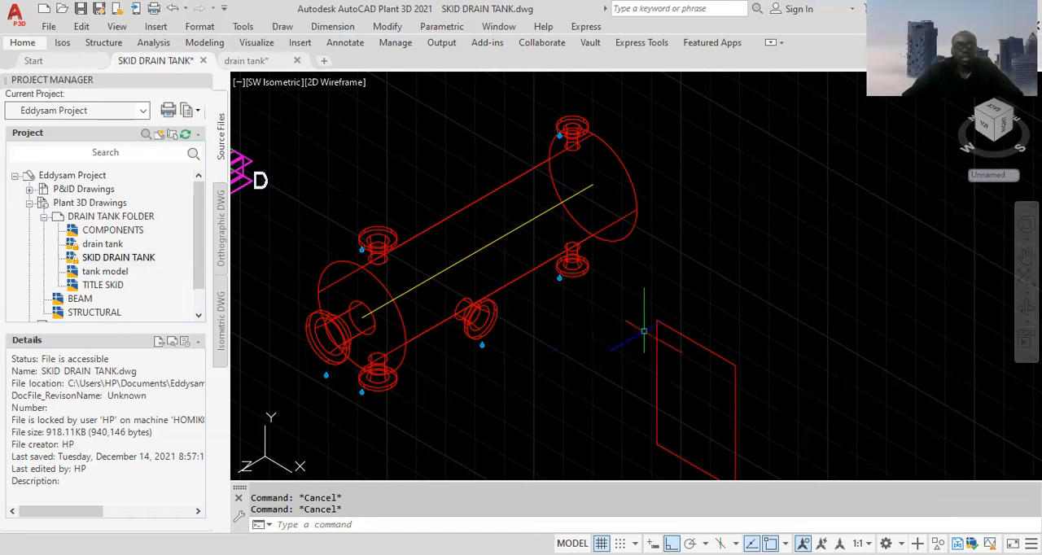
# Copy the rectangular support profile 102 along the +Z axis, using its lower near corner as the base point
pyautogui.scroll(-2, 655, 317)
pyautogui.scroll(1, 701, 341)
pyautogui.scroll(2, 701, 340)
pyautogui.scroll(1, 591, 315)
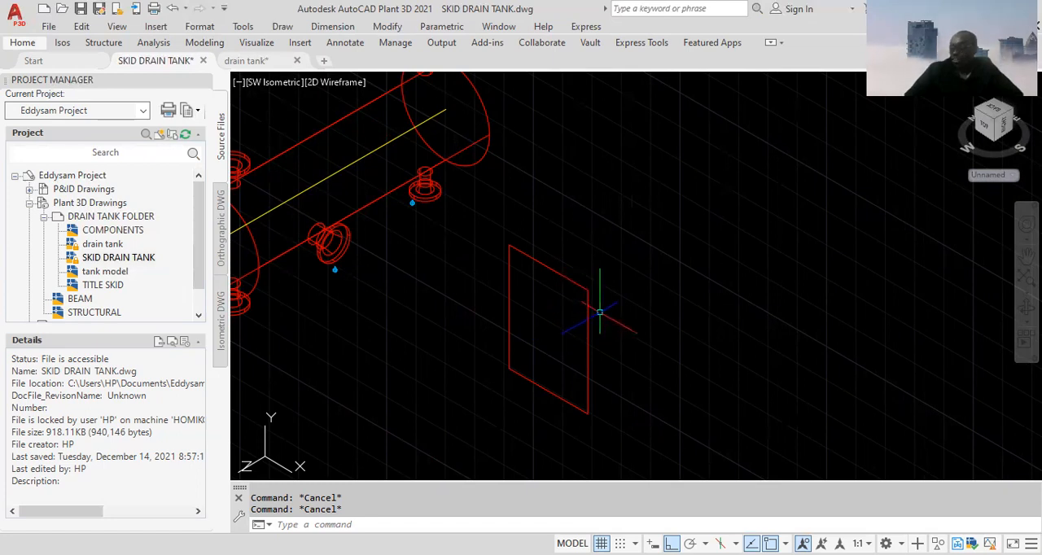
pyautogui.moveTo(600, 310); pyautogui.dragTo(622, 285, button='middle')
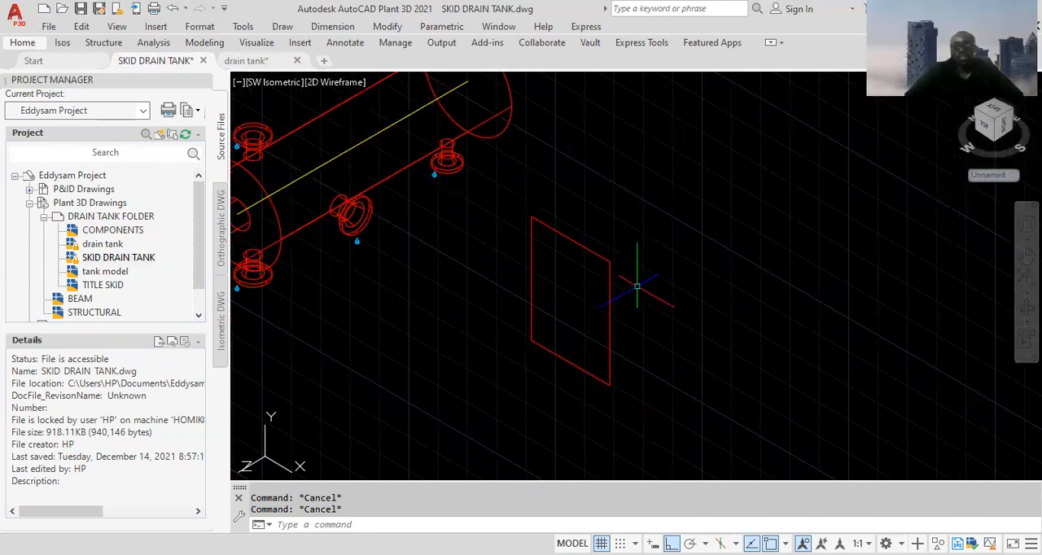
pyautogui.click(639, 286)
pyautogui.click(635, 293)
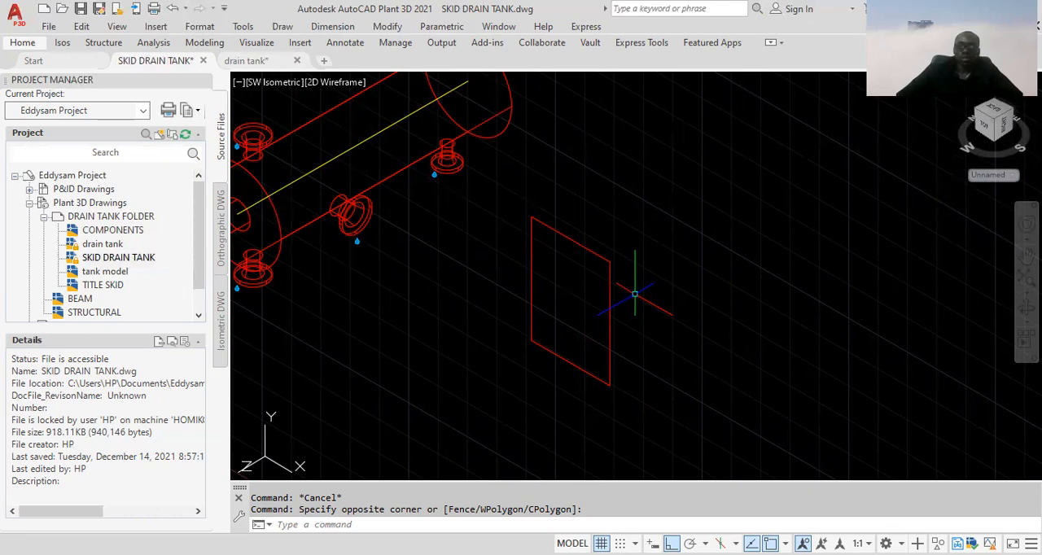
pyautogui.click(638, 299)
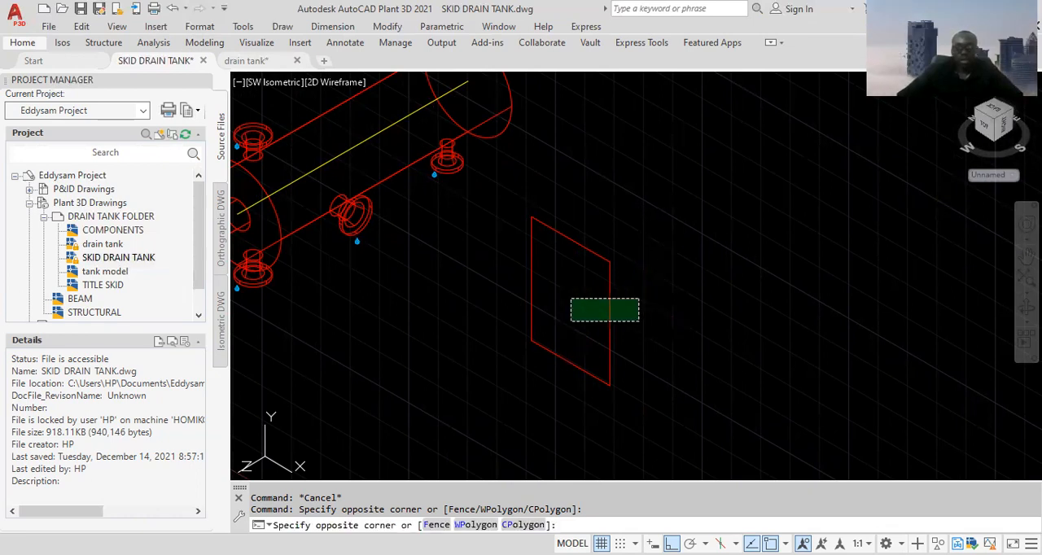
pyautogui.click(570, 322)
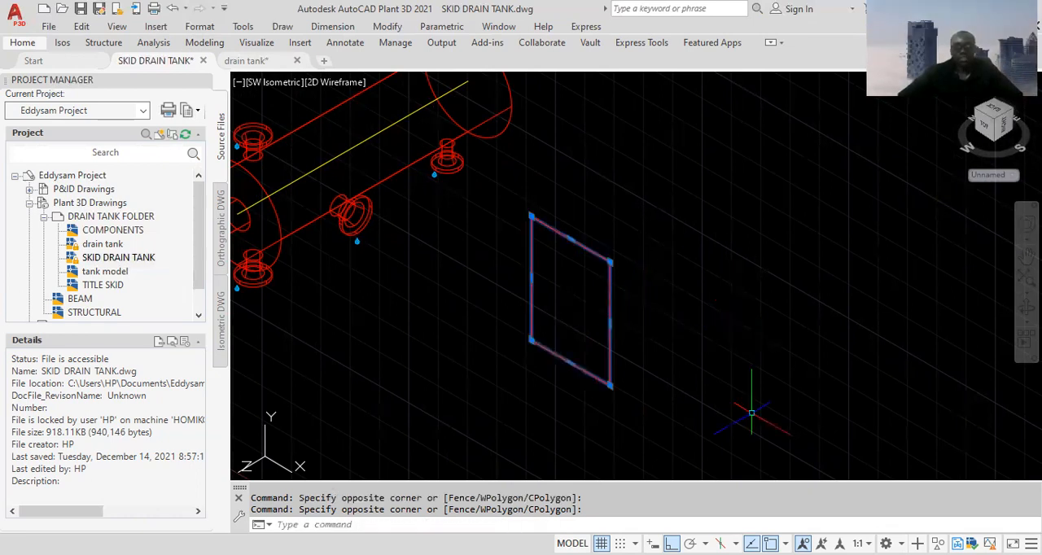
pyautogui.rightClick(705, 291)
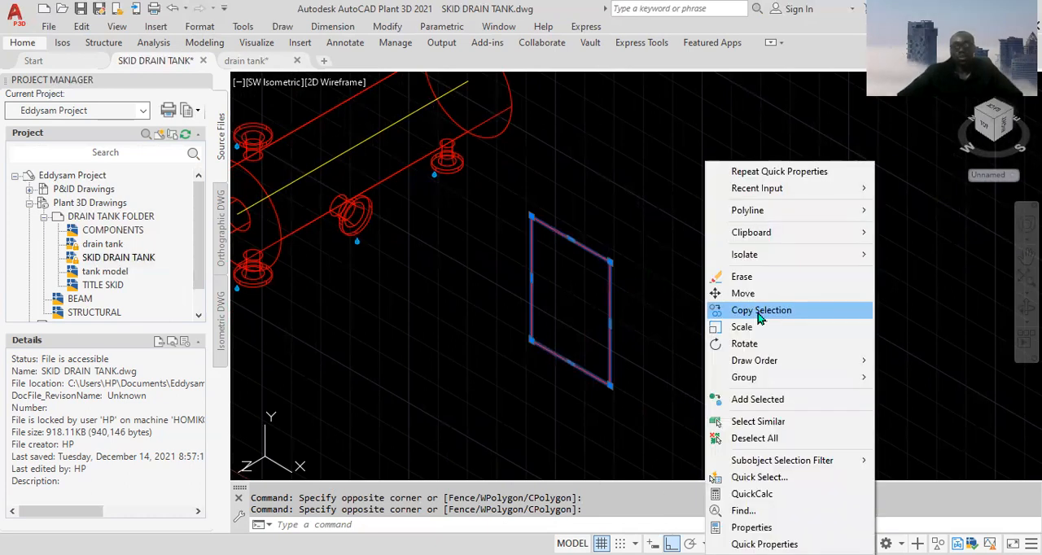
pyautogui.click(756, 313)
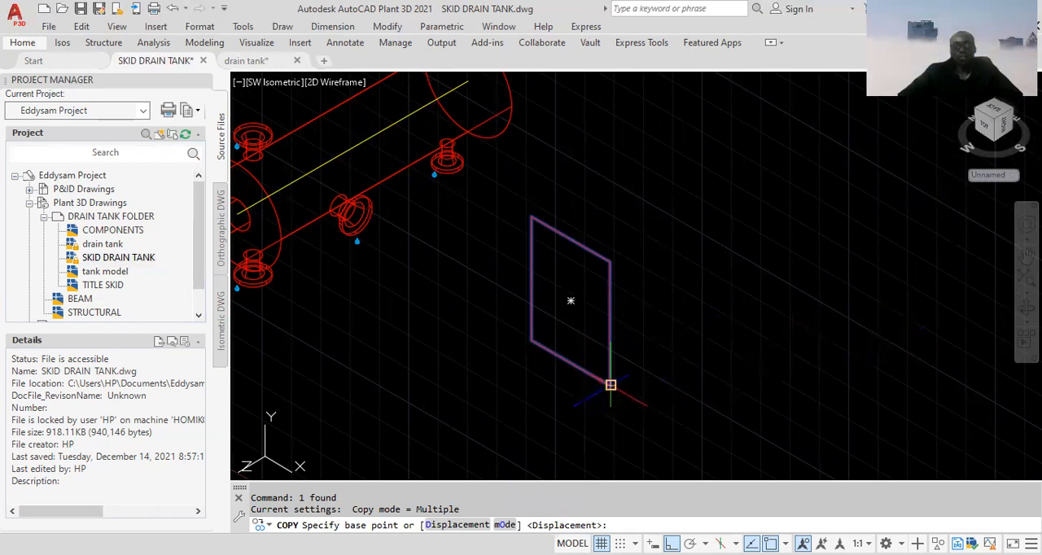
pyautogui.click(612, 381)
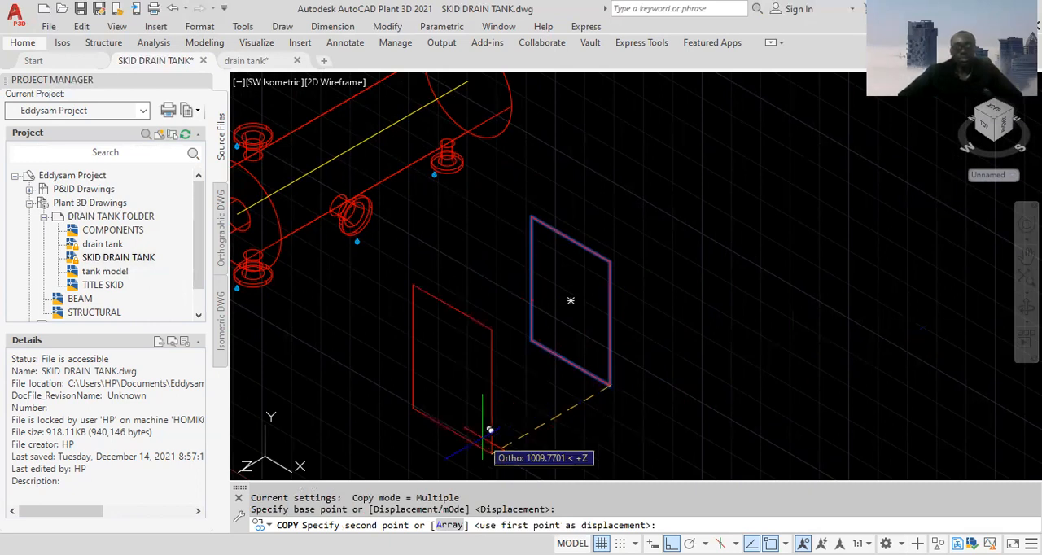
pyautogui.write('102')
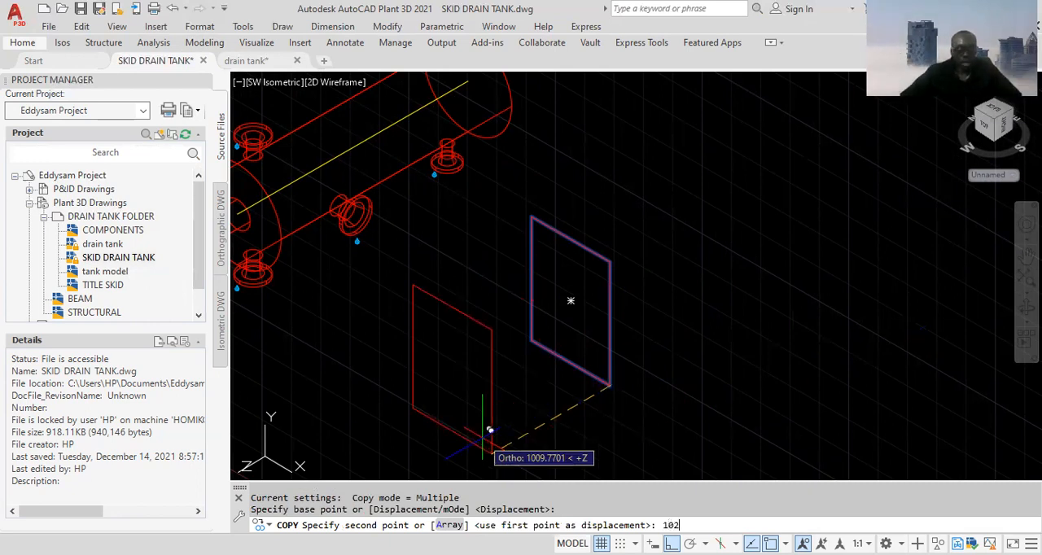
pyautogui.press('Return')
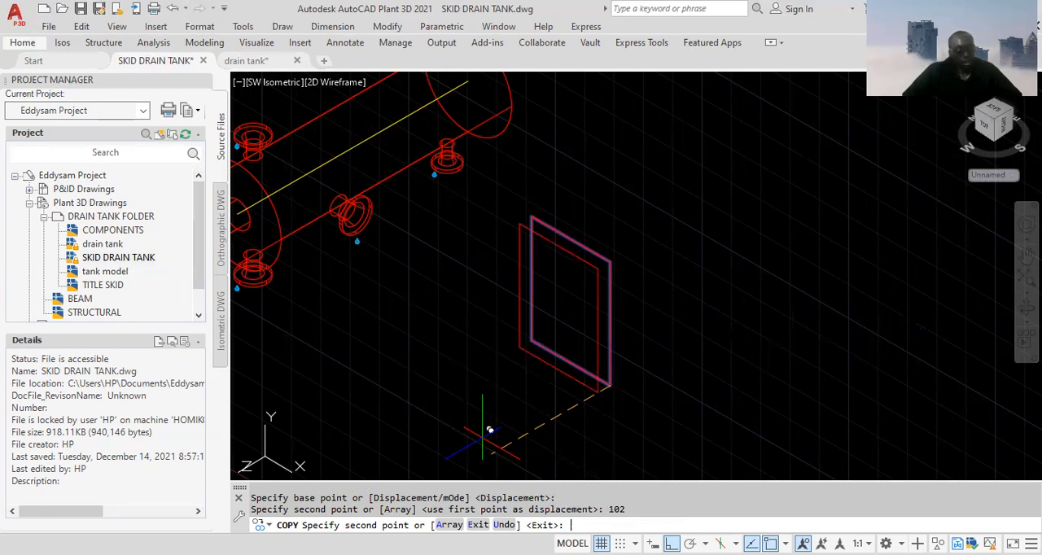
pyautogui.press('Escape')
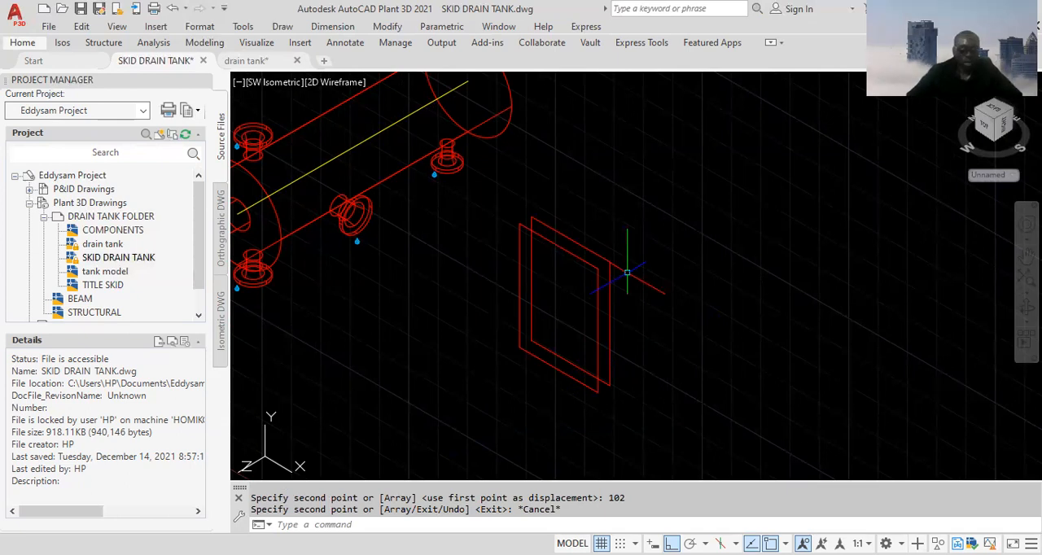
# Draw a line joining the top-edge midpoints of the two rectangular support profiles
pyautogui.write('LINE')
pyautogui.press('Return')
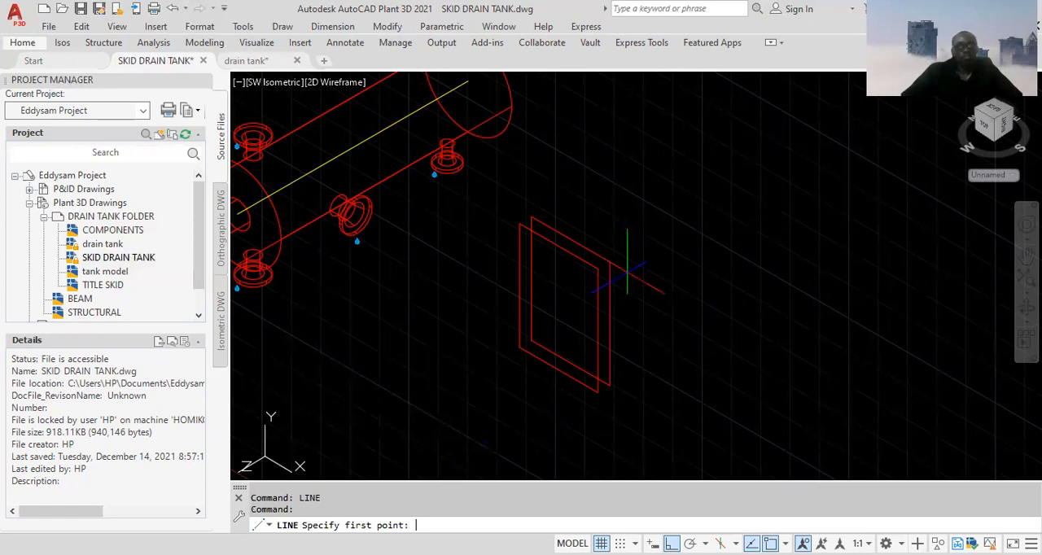
pyautogui.click(558, 245)
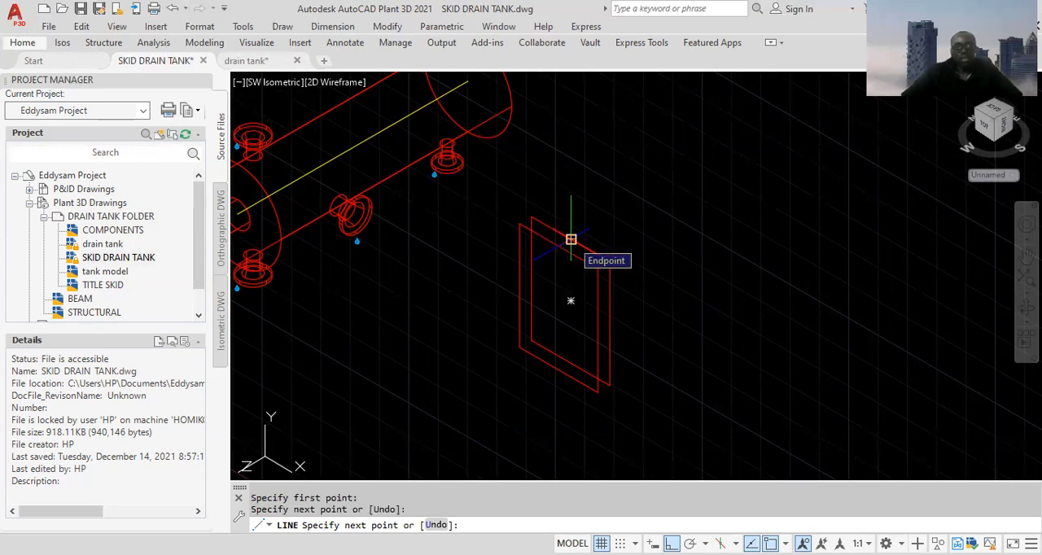
pyautogui.press('Escape')
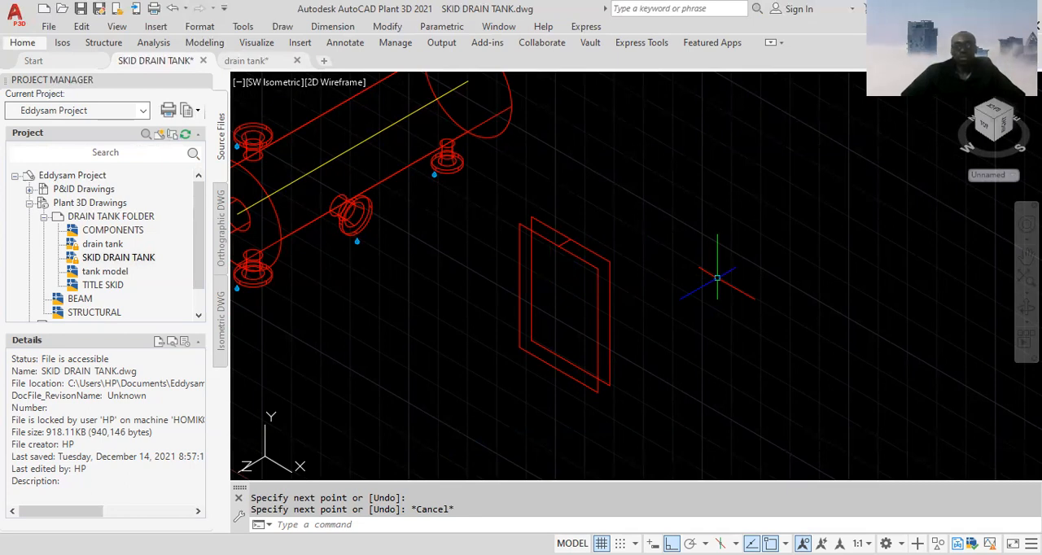
# Loft the original and copied rectangles into a solid support plate with the Cross sections only option
pyautogui.write('LOFT')
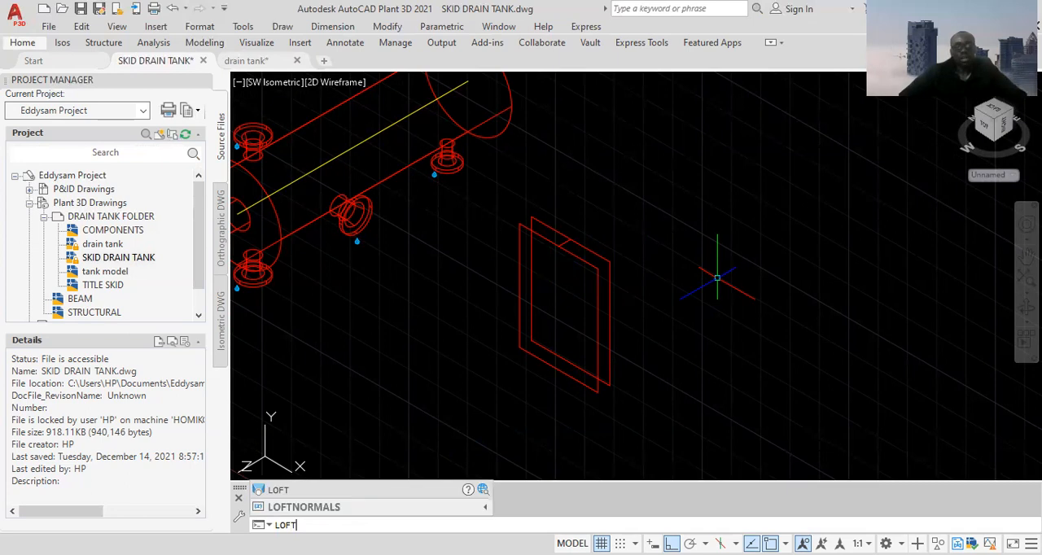
pyautogui.press('Return')
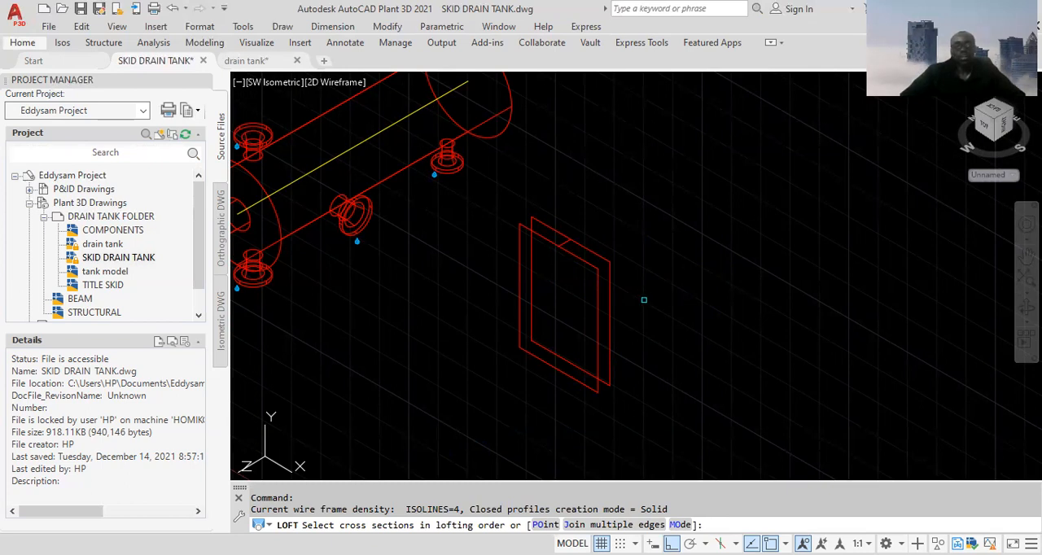
pyautogui.click(610, 314)
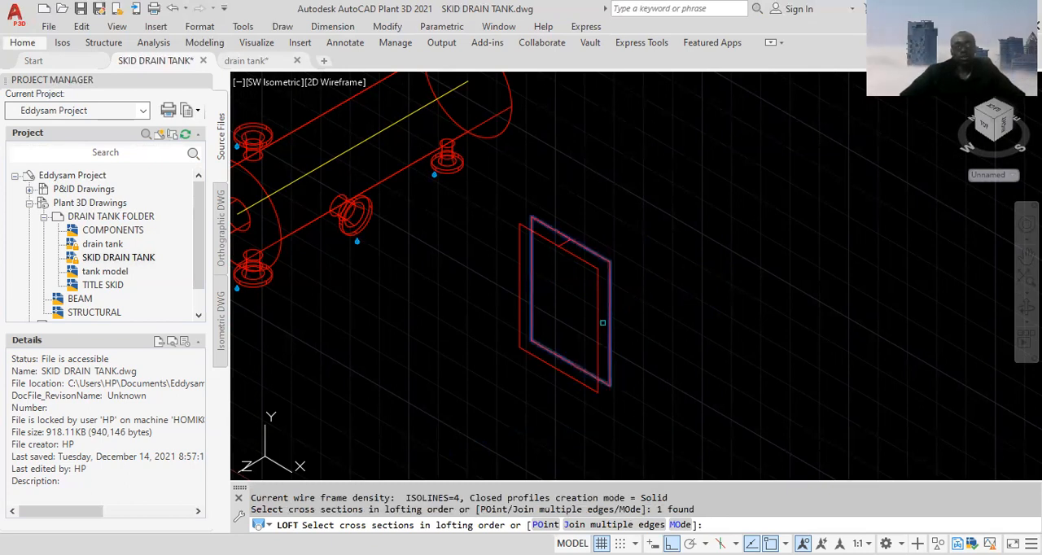
pyautogui.click(597, 329)
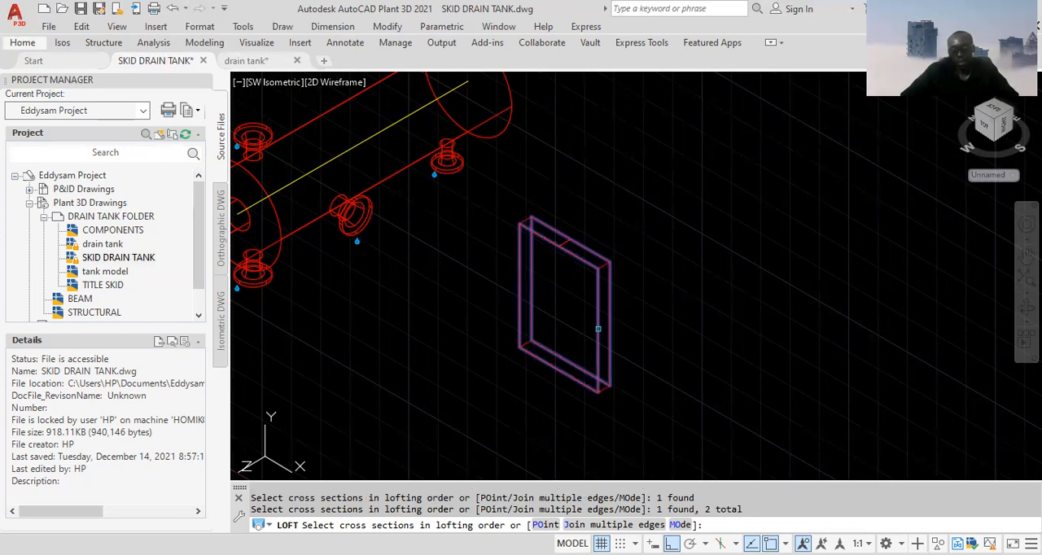
pyautogui.press('Return')
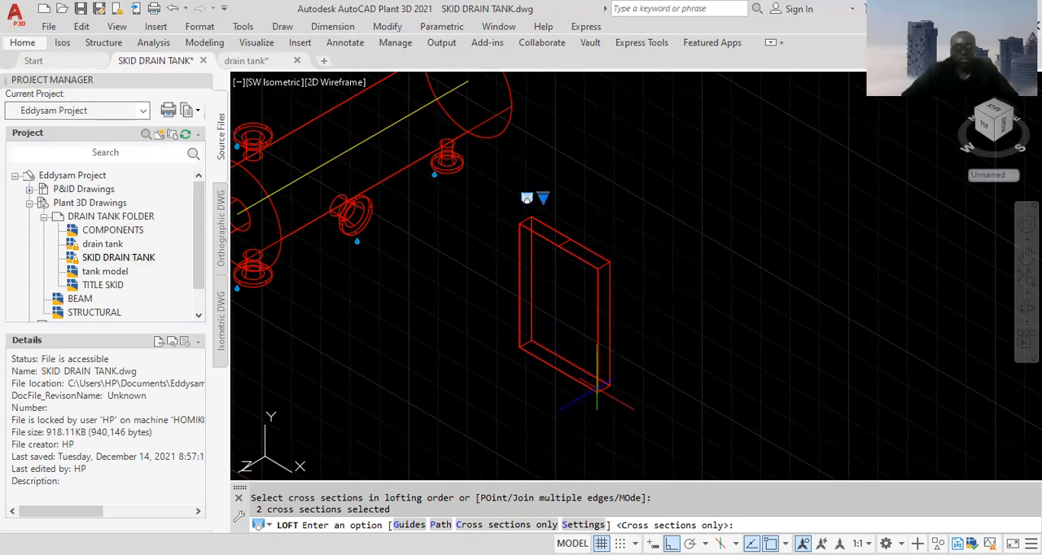
pyautogui.press('Return')
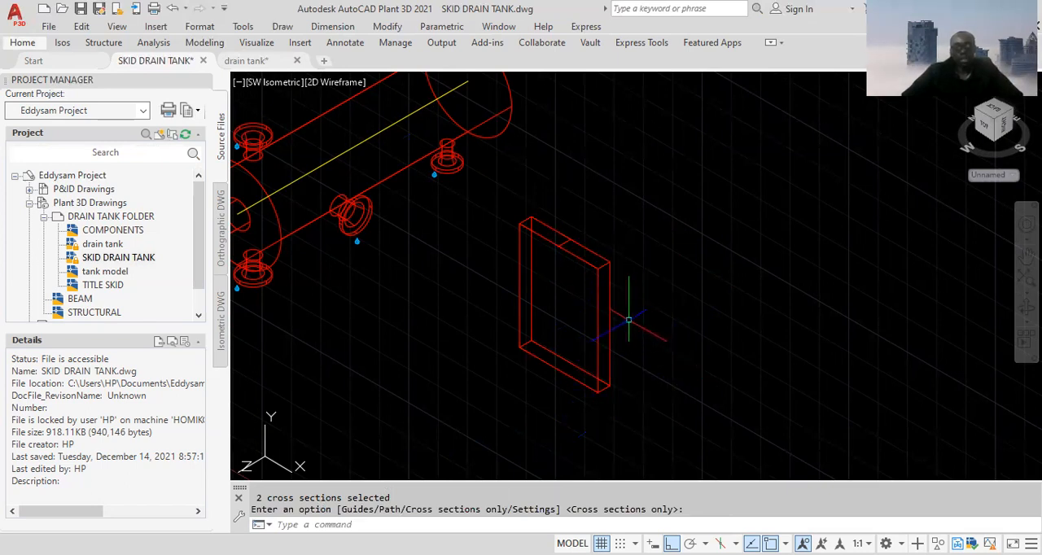
# Inspect the support plate and the tank in the Conceptual visual style, then return to 2D Wireframe
pyautogui.click(346, 84)
pyautogui.click(388, 144)
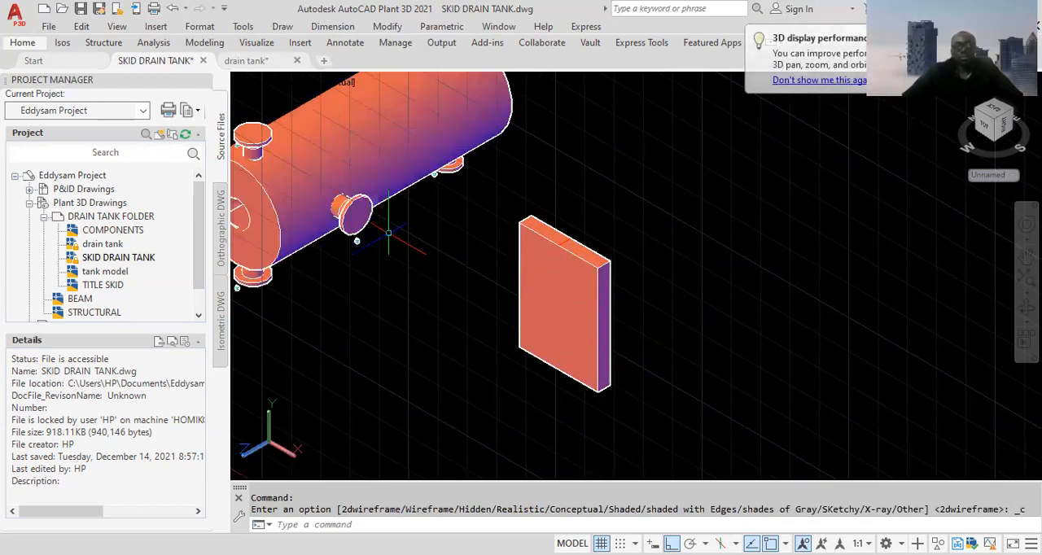
pyautogui.moveTo(463, 258); pyautogui.dragTo(510, 298, button='middle')
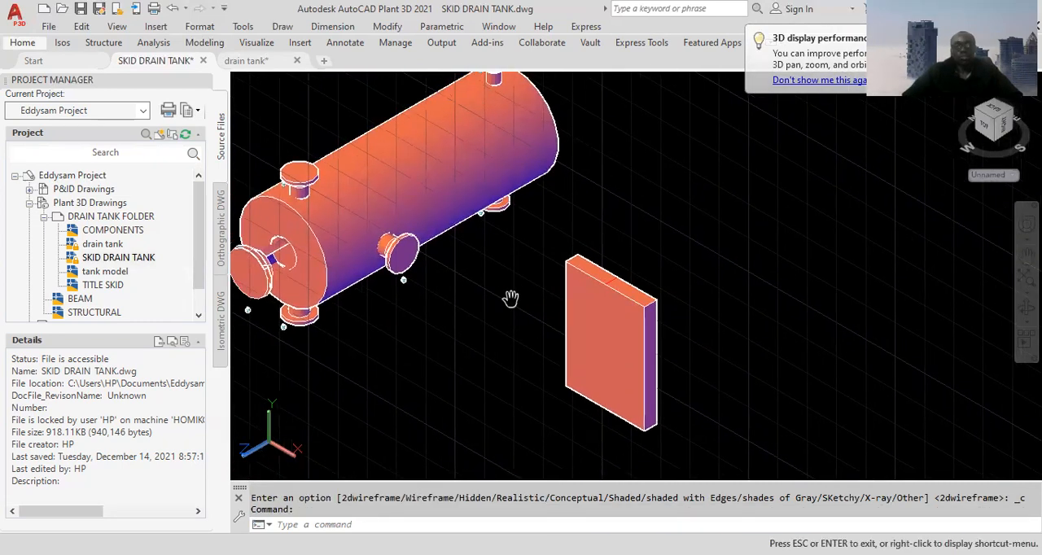
pyautogui.scroll(4, 595, 355)
pyautogui.scroll(-5, 595, 353)
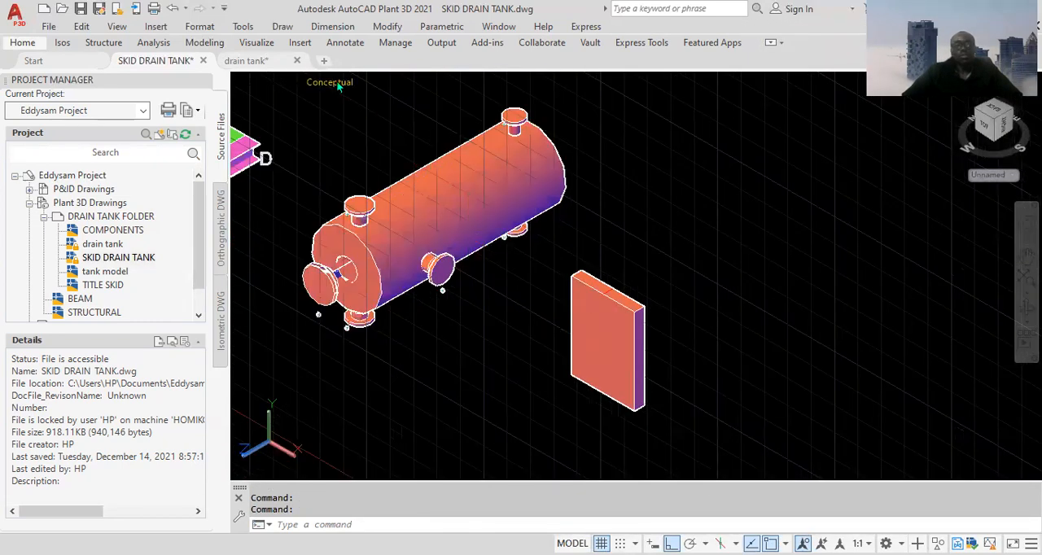
pyautogui.click(333, 82)
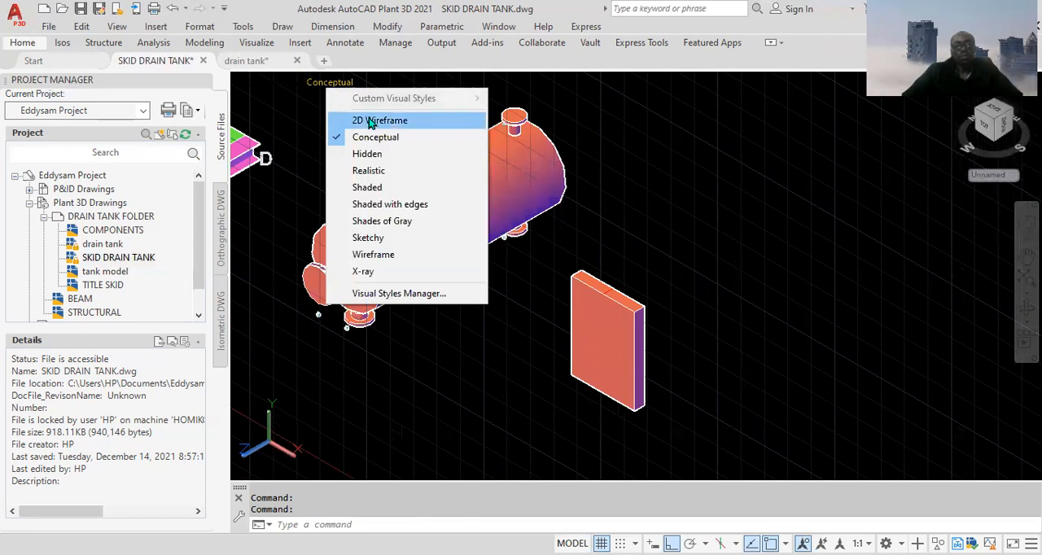
pyautogui.click(371, 121)
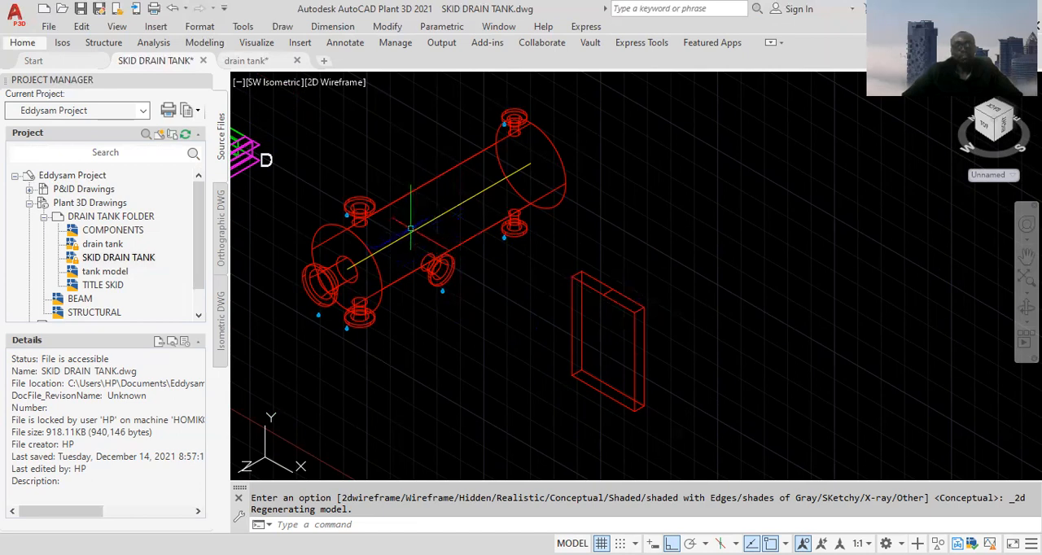
# Copy the support plate and tank centreline from the midpoint of the plate's top connecting line to the midpoint of the tank centreline
pyautogui.click(438, 212)
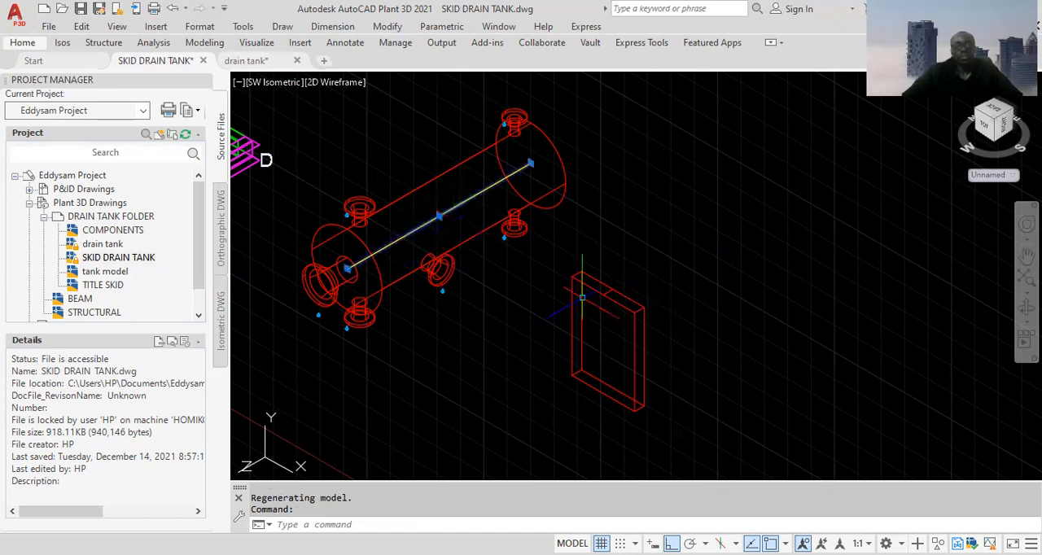
pyautogui.click(679, 295)
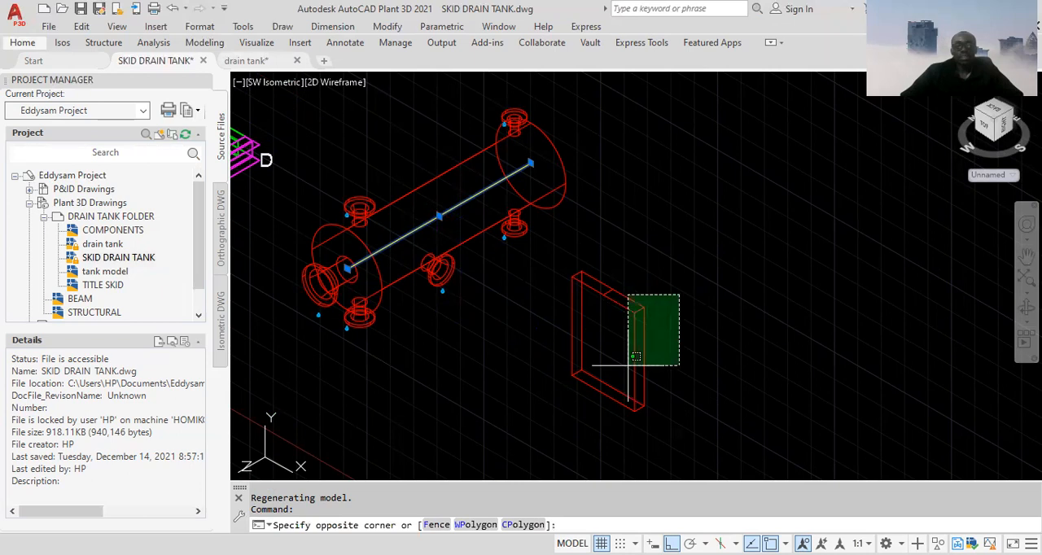
pyautogui.click(635, 357)
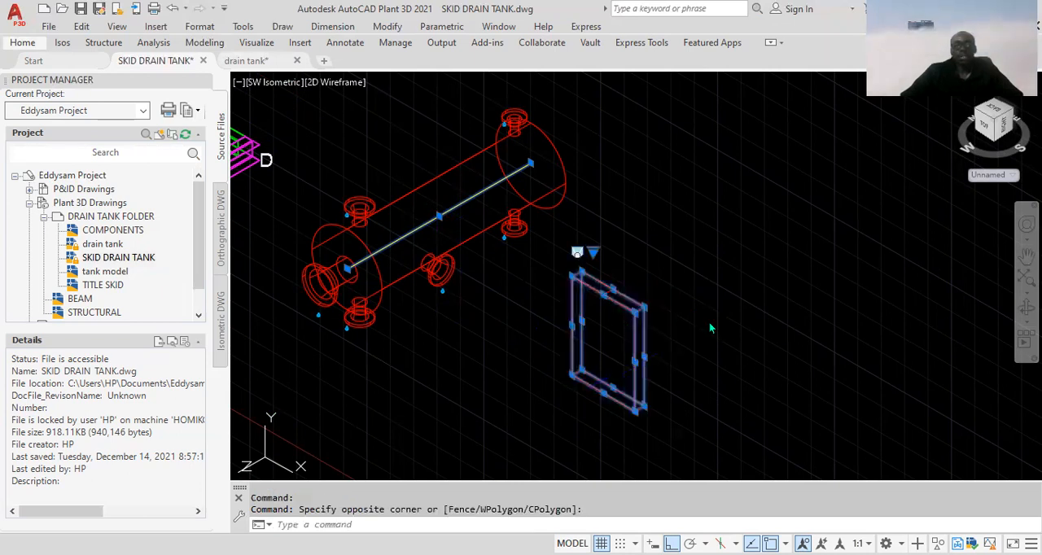
pyautogui.rightClick(711, 328)
pyautogui.click(749, 333)
pyautogui.scroll(3, 606, 291)
pyautogui.scroll(5, 608, 290)
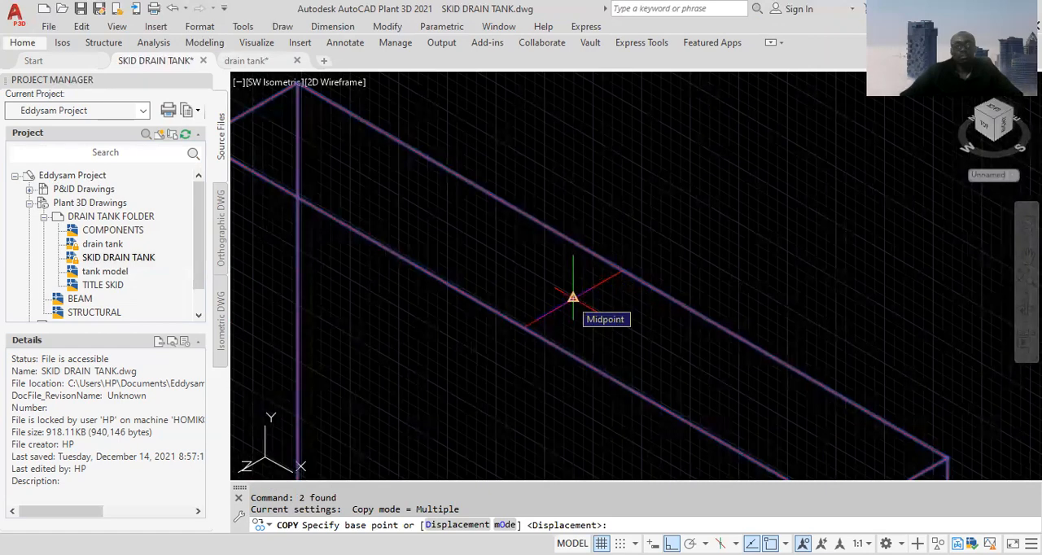
pyautogui.click(573, 297)
pyautogui.scroll(-6, 573, 297)
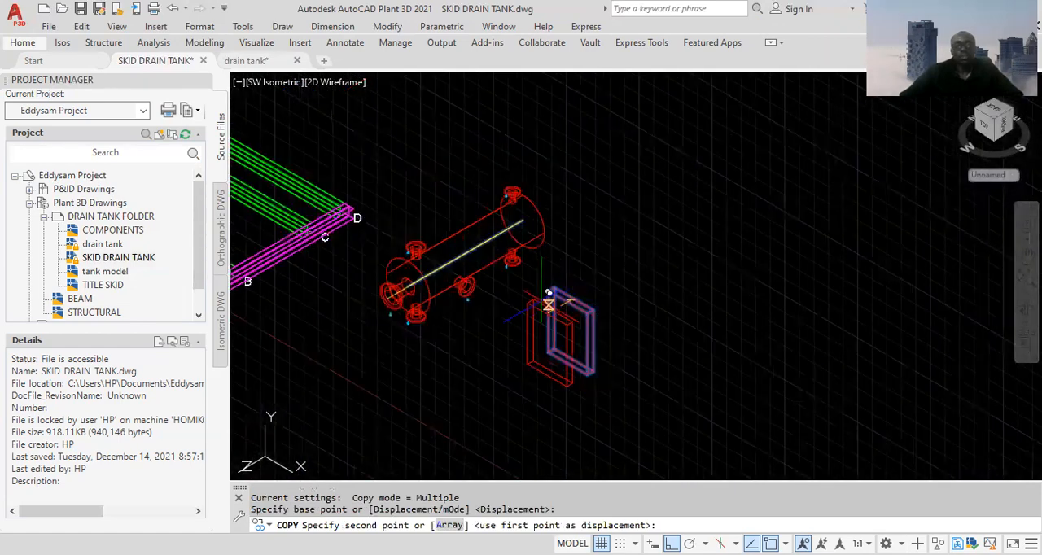
pyautogui.scroll(4, 455, 274)
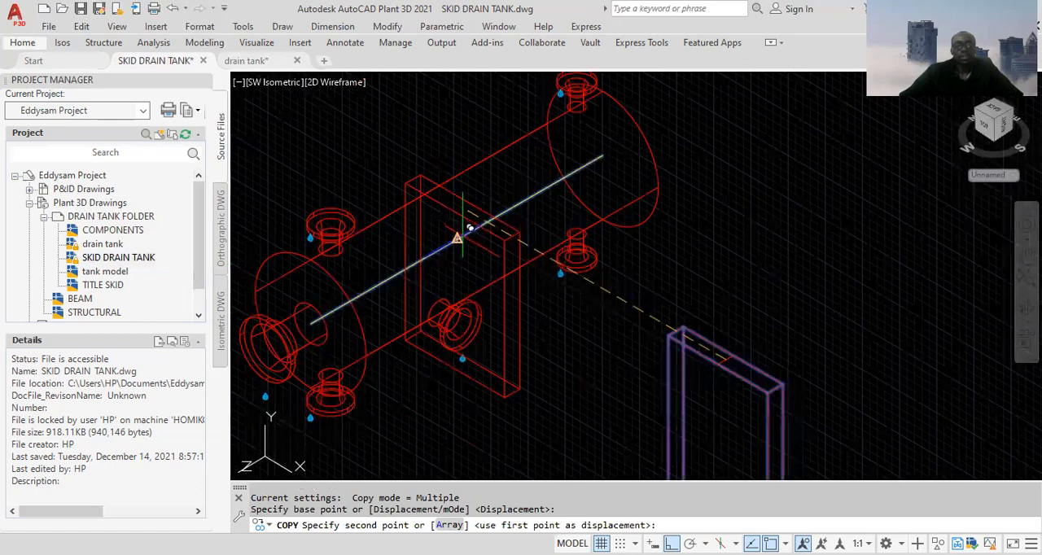
pyautogui.click(459, 237)
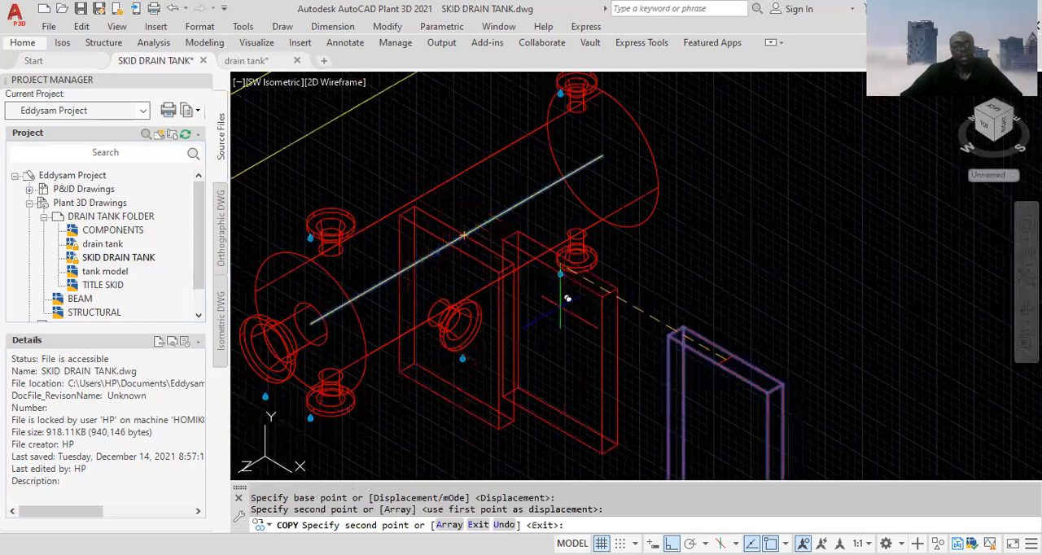
pyautogui.press('Escape')
pyautogui.scroll(-3, 578, 374)
pyautogui.scroll(2, 578, 374)
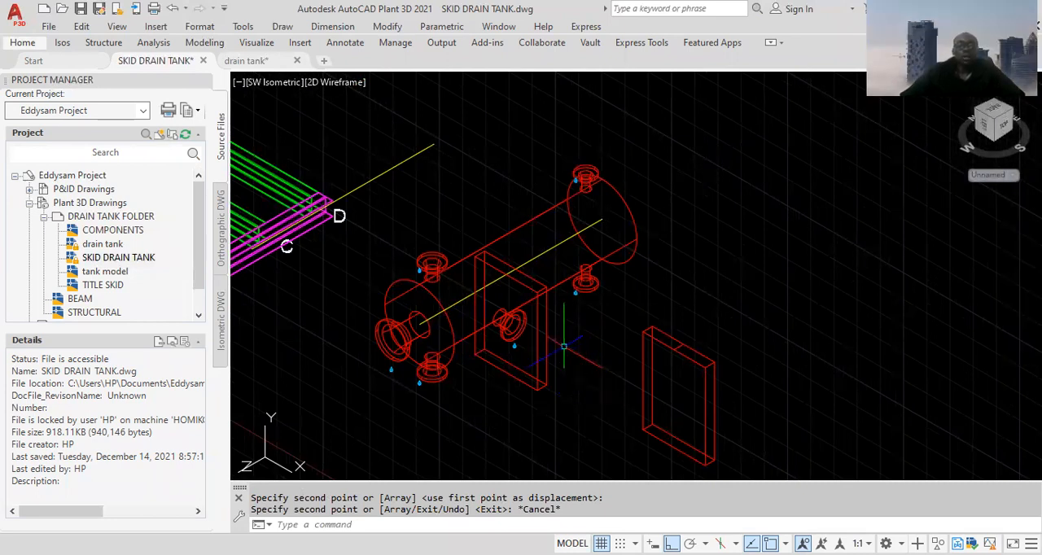
pyautogui.scroll(2, 533, 316)
pyautogui.scroll(-2, 539, 313)
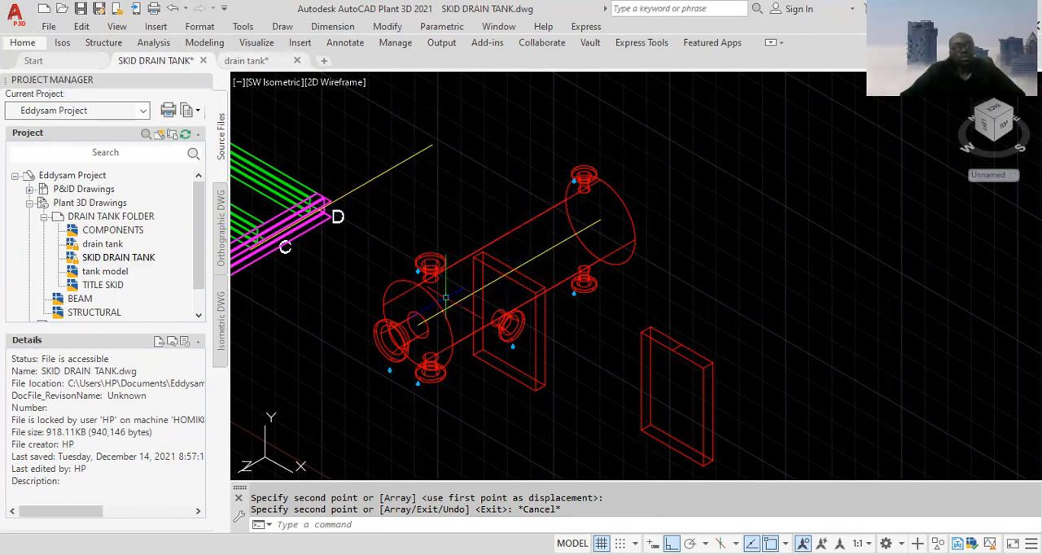
# Examine the support spacing dimensions from the tank's middle in the drain tank drawing, then return to the SKID DRAIN TANK drawing
pyautogui.moveTo(243, 65)
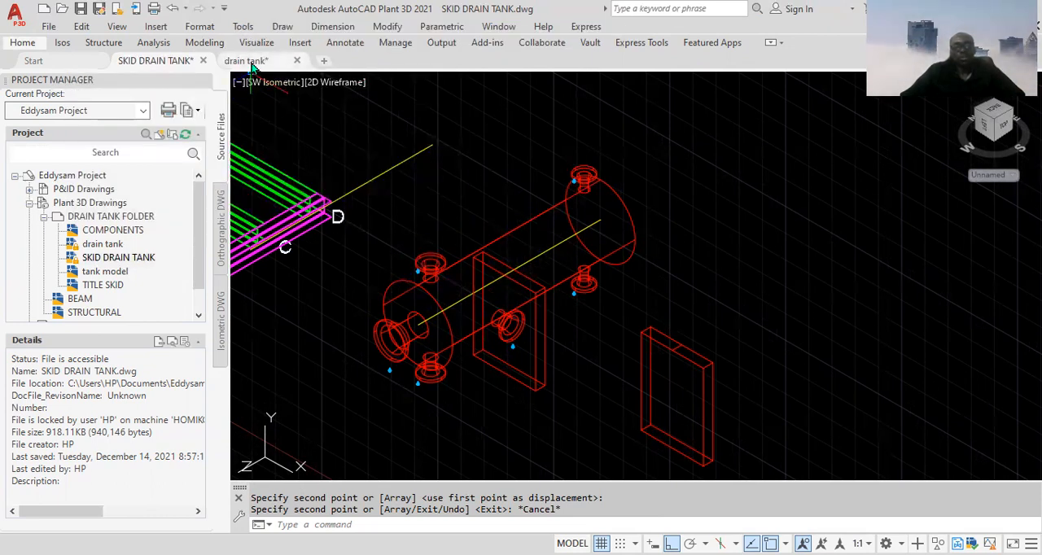
pyautogui.click(250, 63)
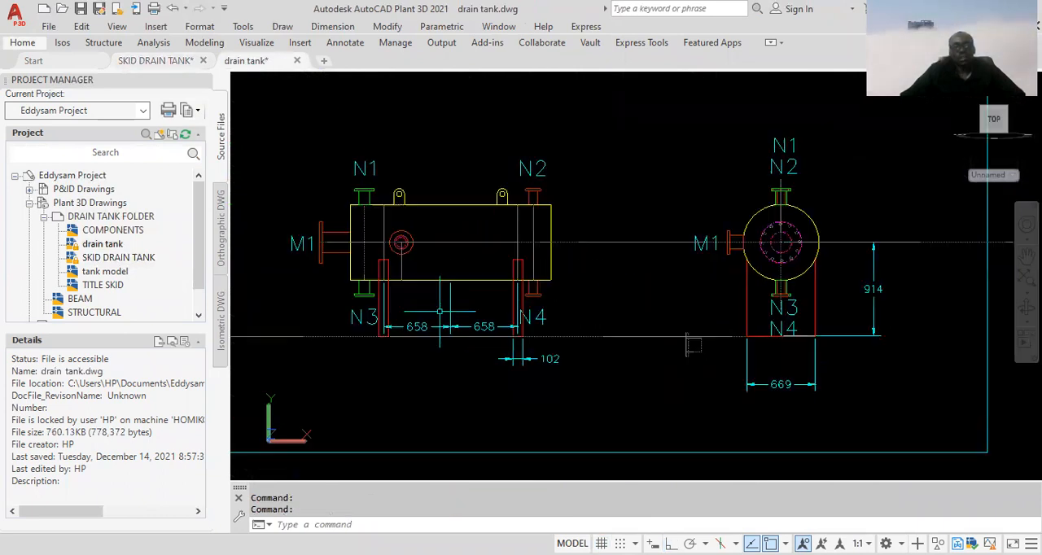
pyautogui.scroll(5, 440, 311)
pyautogui.scroll(-5, 490, 354)
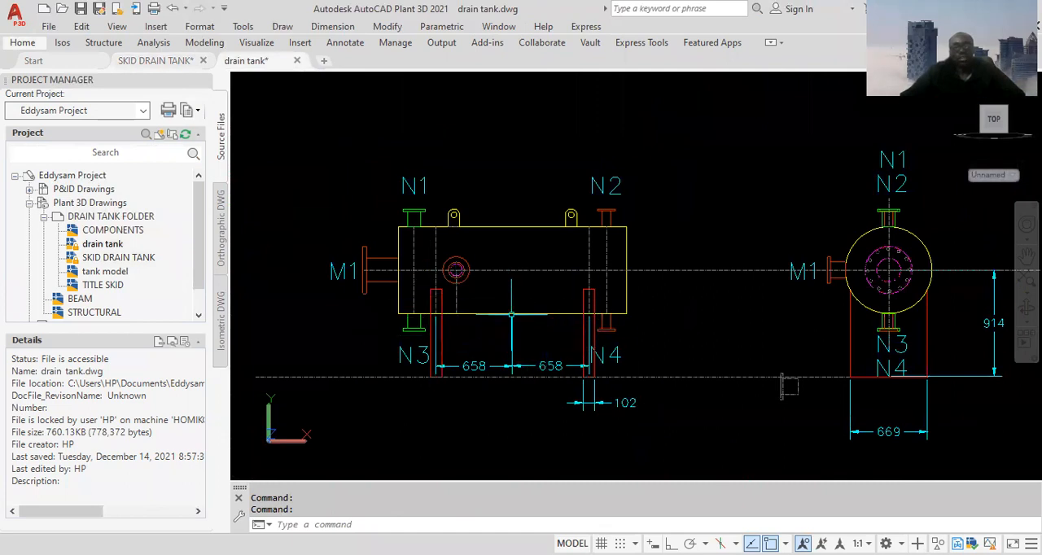
pyautogui.scroll(2, 517, 374)
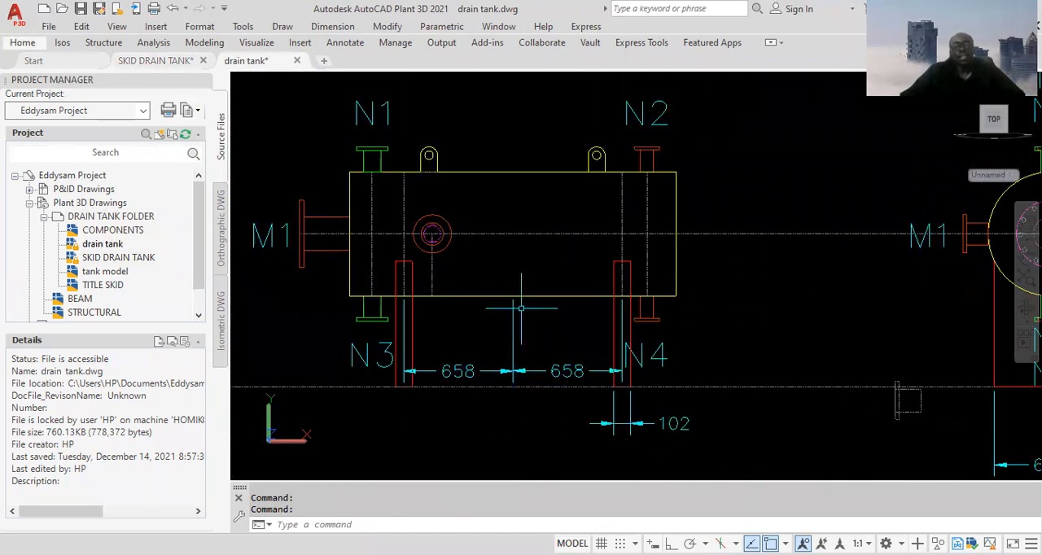
pyautogui.scroll(2, 514, 325)
pyautogui.scroll(-3, 515, 342)
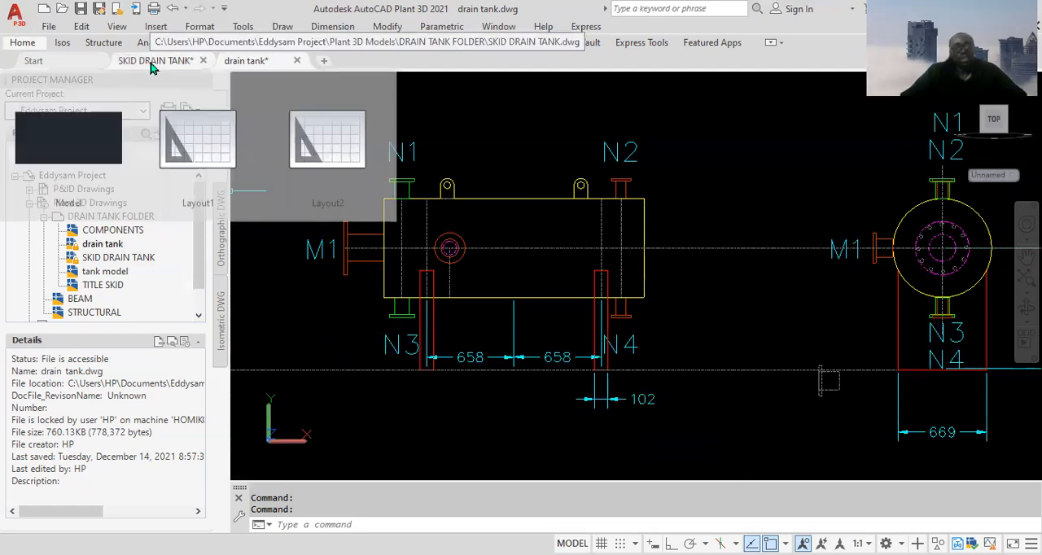
pyautogui.click(155, 60)
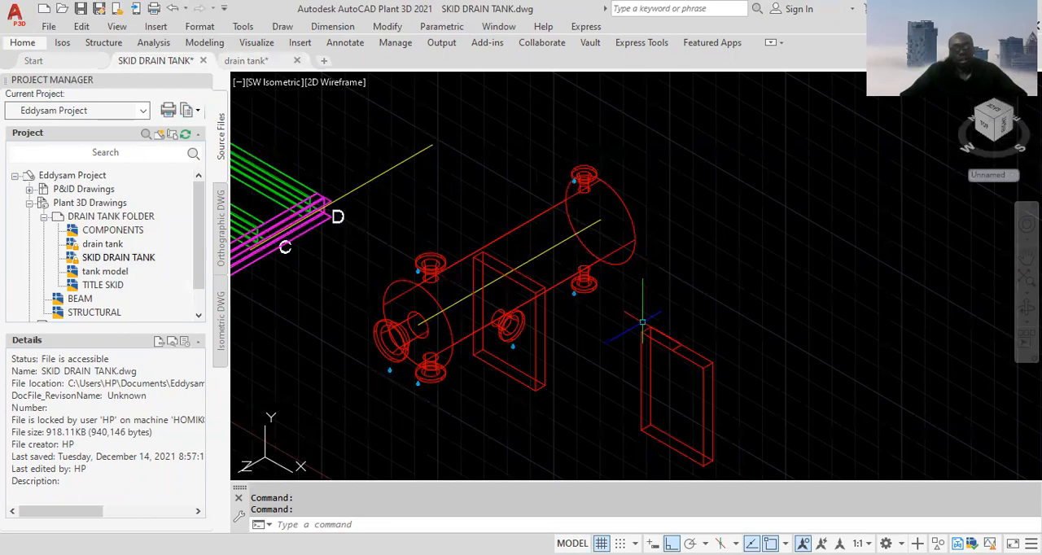
# Switch to the Front view and hide the long skid beams together with the A to D grid labels
pyautogui.click(272, 82)
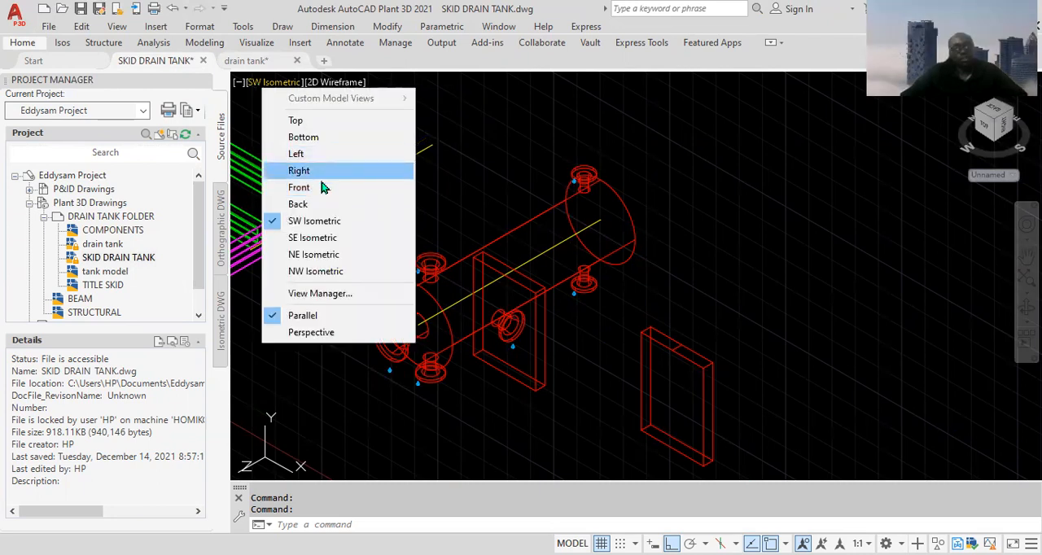
pyautogui.click(323, 188)
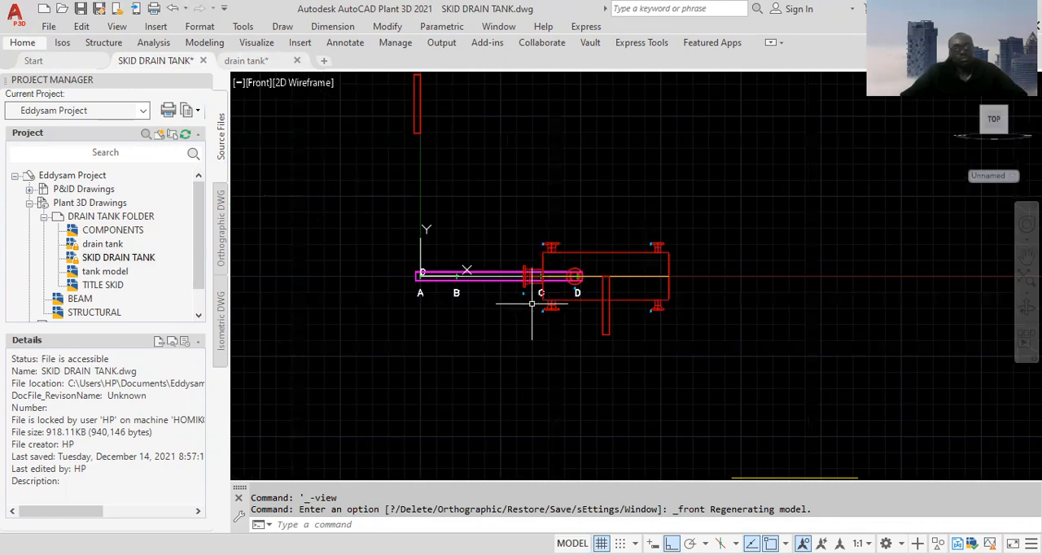
pyautogui.scroll(2, 486, 289)
pyautogui.click(490, 233)
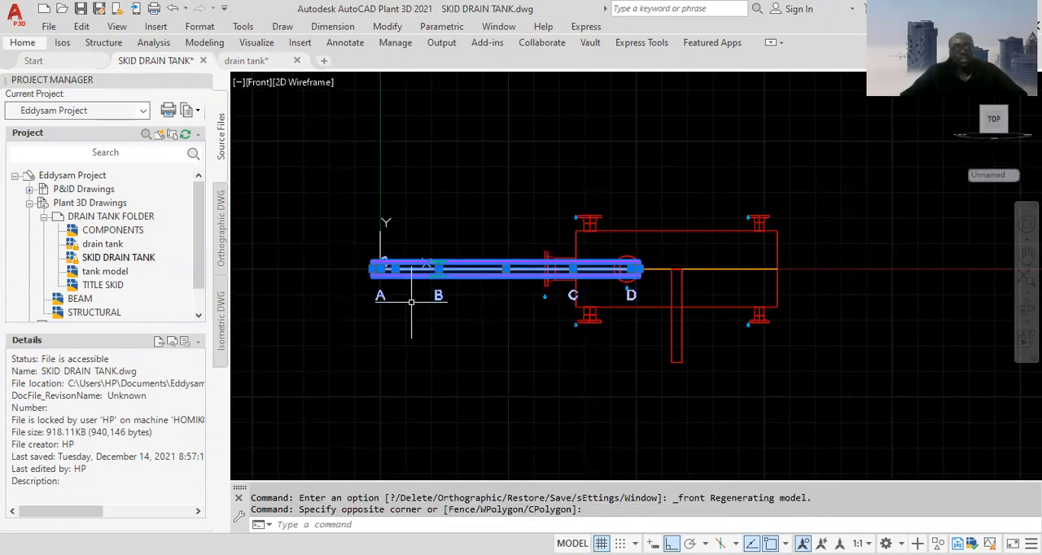
pyautogui.rightClick(350, 192)
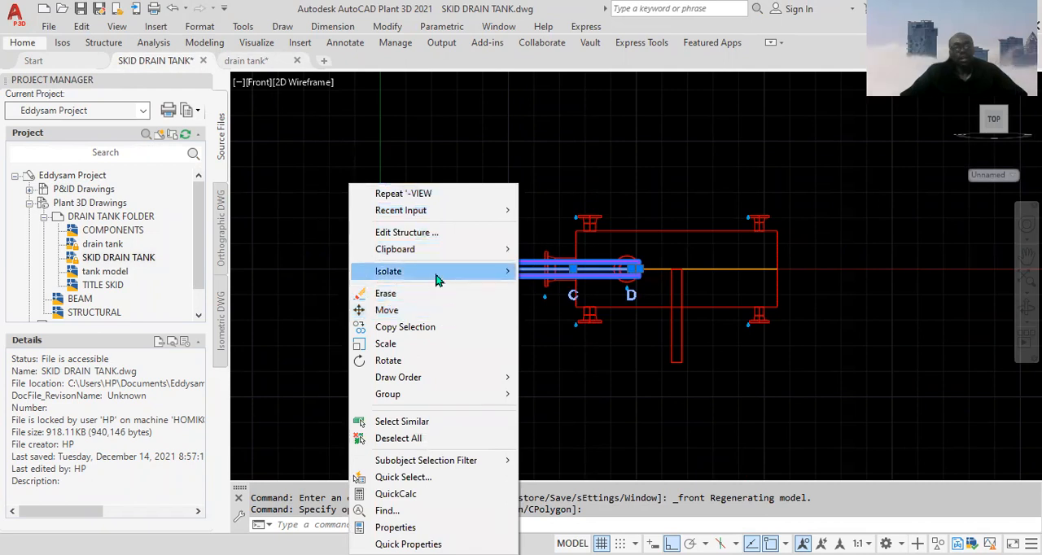
pyautogui.click(457, 173)
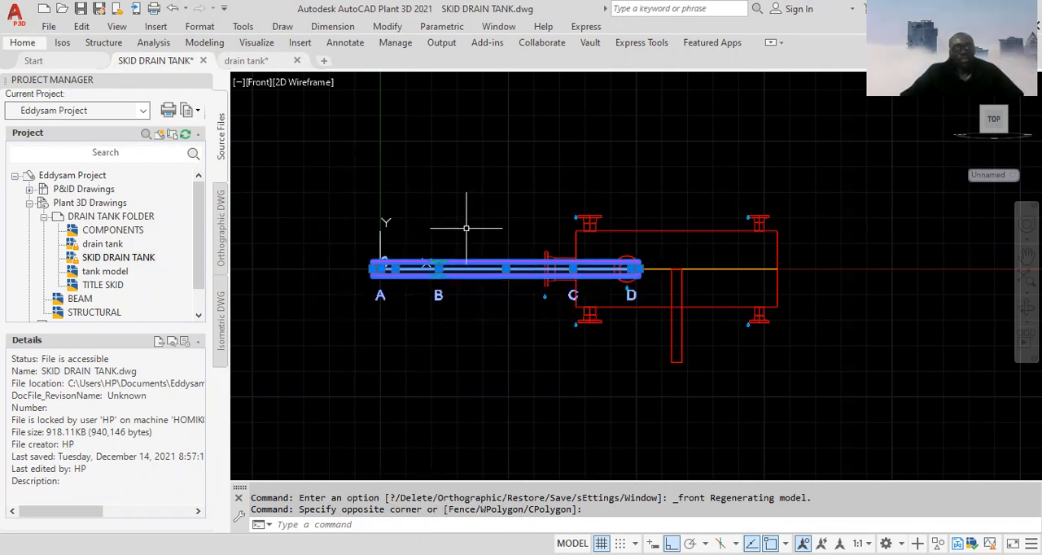
pyautogui.rightClick(410, 159)
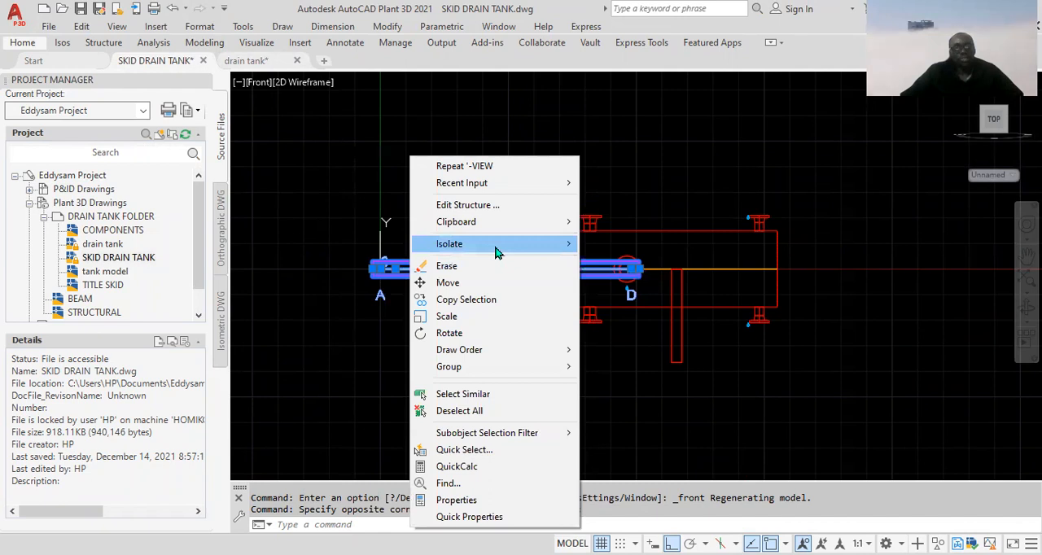
pyautogui.moveTo(498, 244)
pyautogui.click(627, 260)
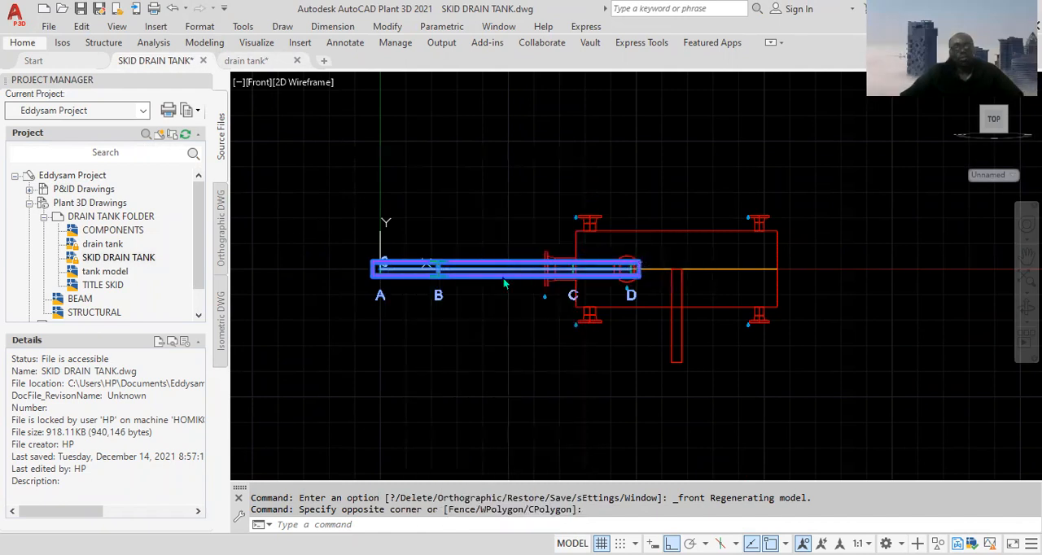
pyautogui.scroll(6, 546, 275)
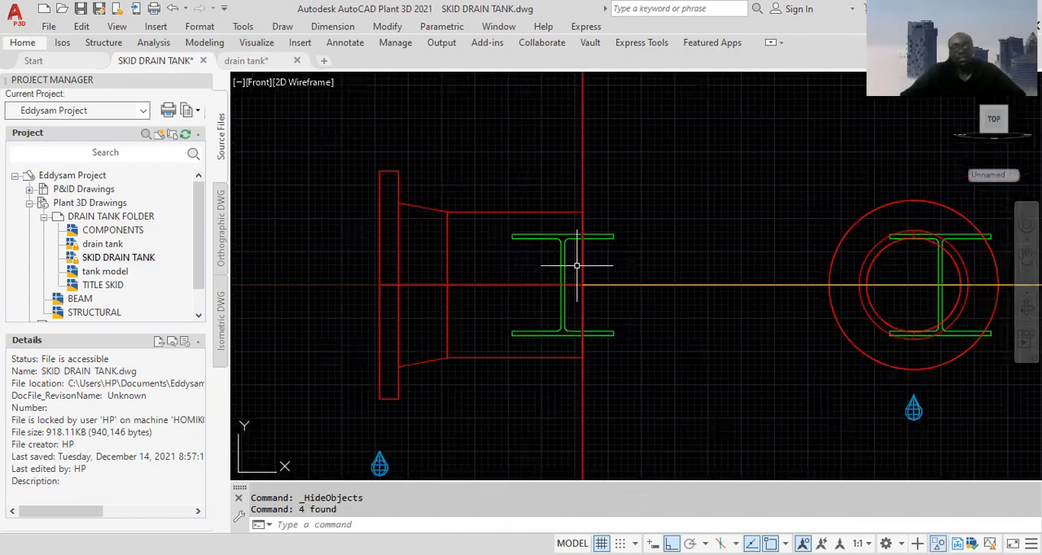
pyautogui.click(558, 222)
pyautogui.click(523, 250)
pyautogui.scroll(-2, 887, 285)
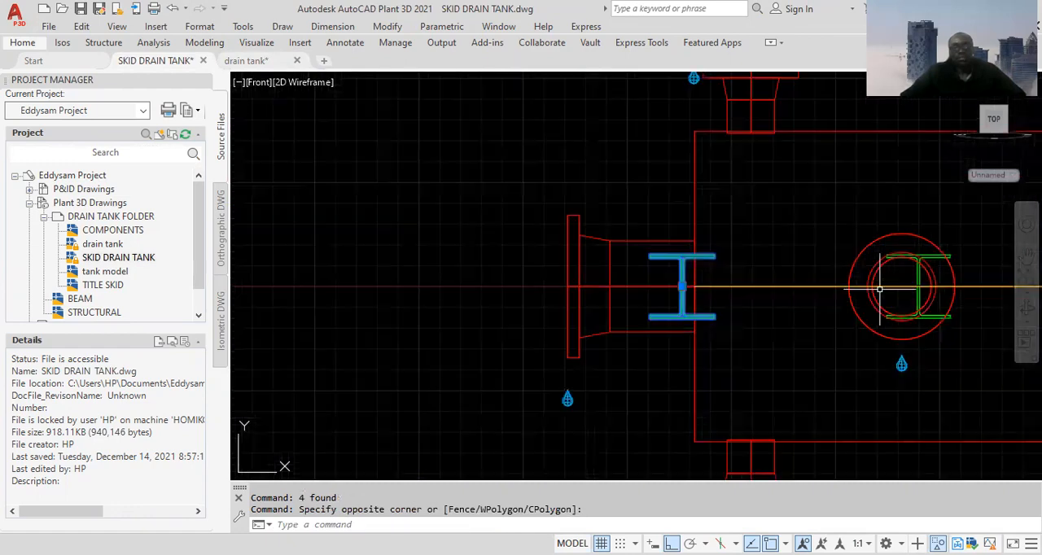
pyautogui.scroll(4, 928, 305)
pyautogui.click(921, 295)
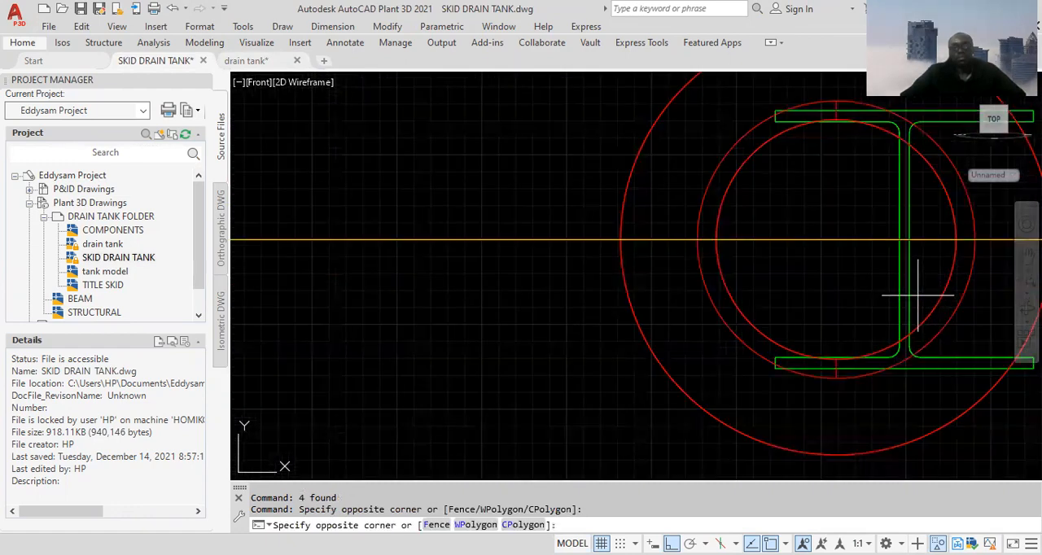
pyautogui.click(887, 303)
pyautogui.scroll(-3, 878, 307)
pyautogui.scroll(-2, 878, 306)
pyautogui.scroll(-2, 337, 291)
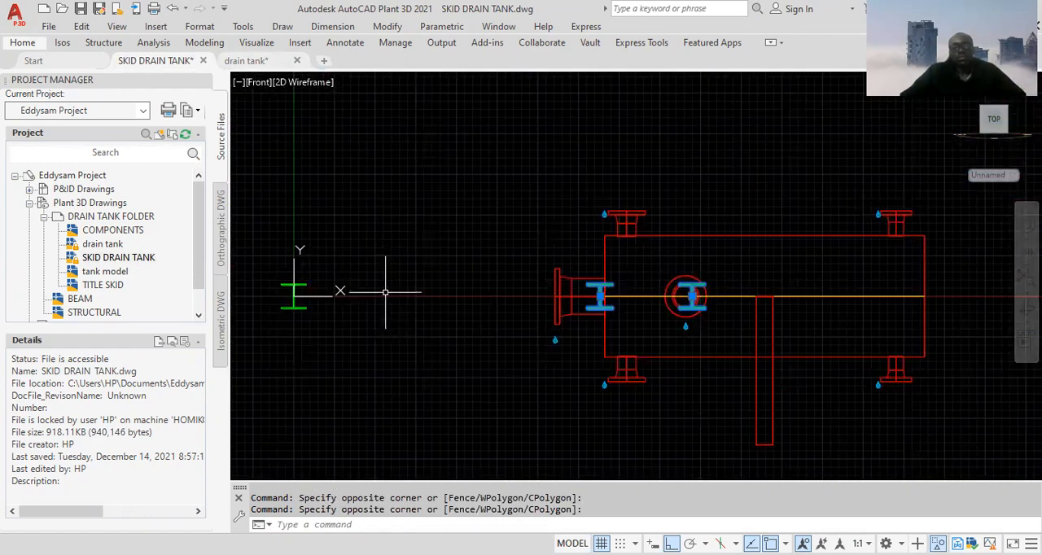
pyautogui.rightClick(367, 229)
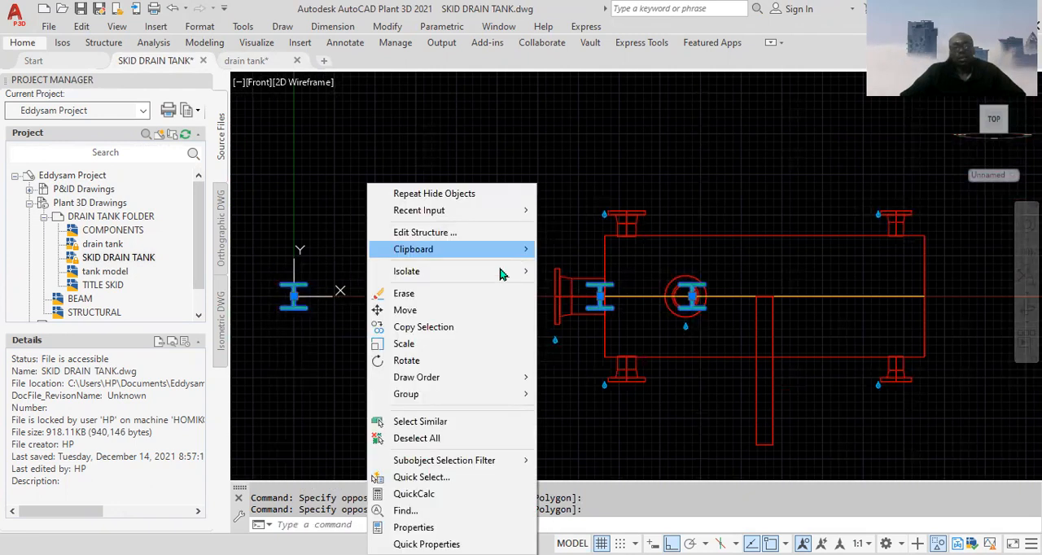
pyautogui.moveTo(498, 278)
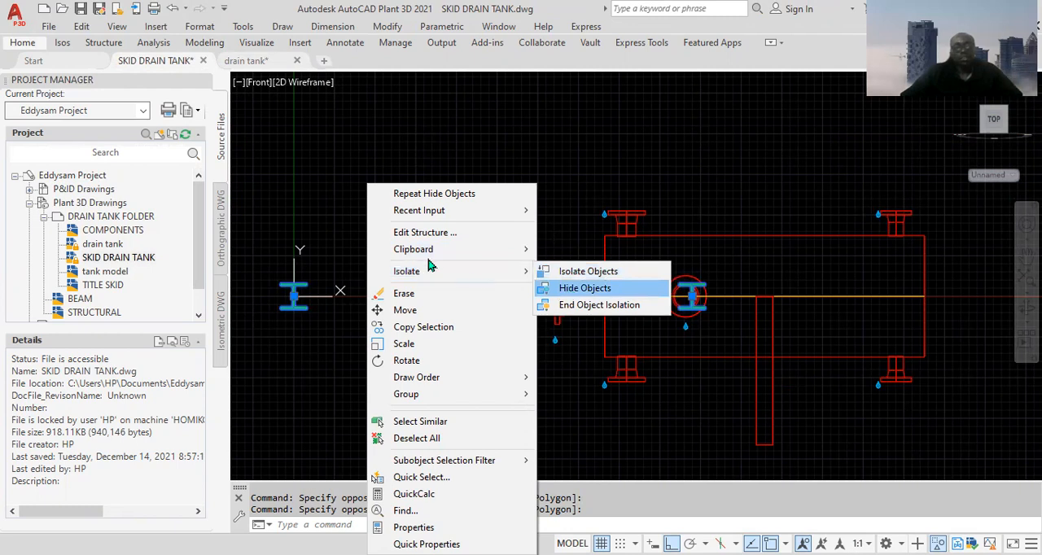
pyautogui.click(349, 277)
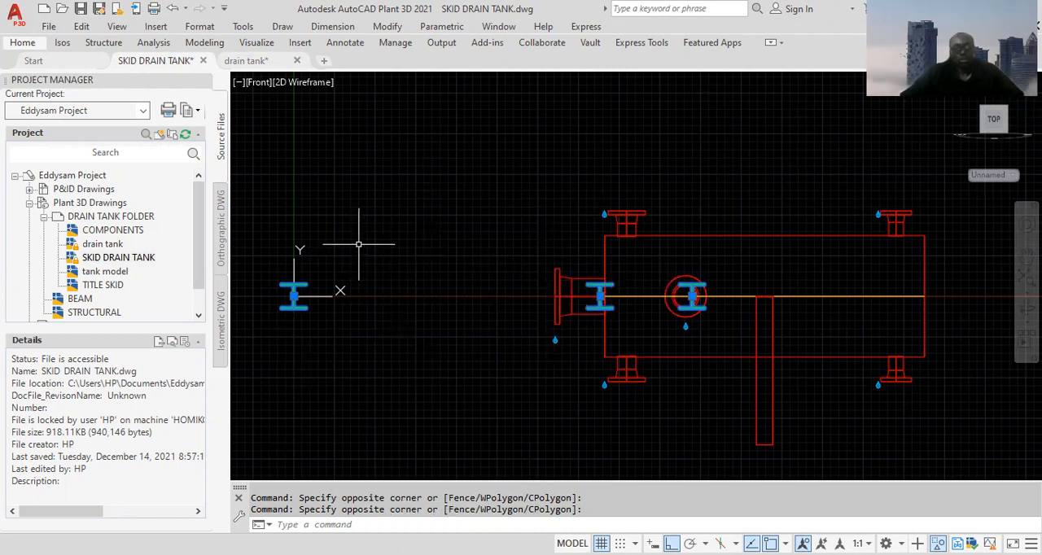
pyautogui.press('Escape')
# Hide the three remaining I-beam sections at the origin, the tank's near end and the side nozzle
pyautogui.click(344, 267)
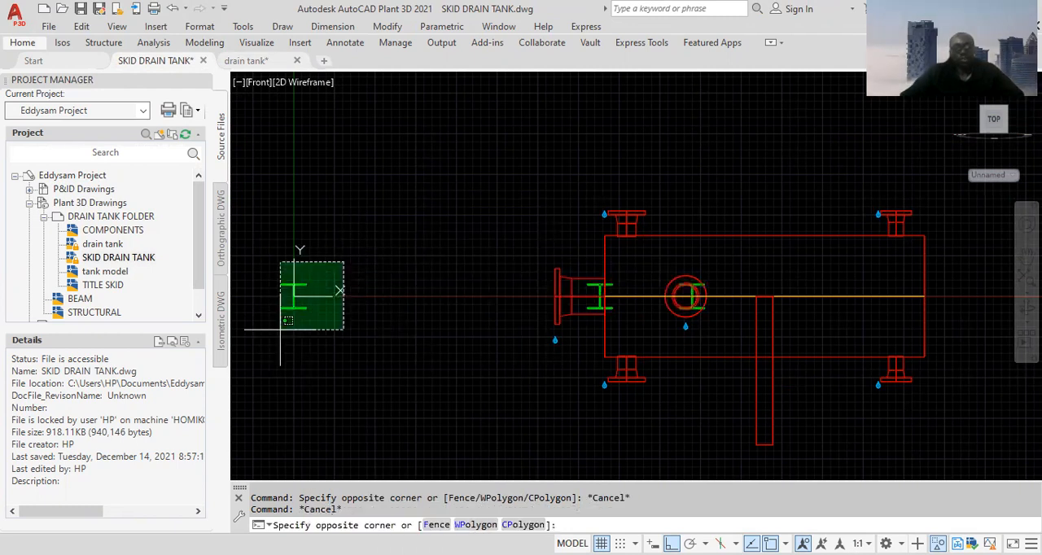
pyautogui.click(280, 352)
pyautogui.scroll(5, 618, 285)
pyautogui.click(567, 273)
pyautogui.click(561, 299)
pyautogui.scroll(2, 921, 312)
pyautogui.click(868, 336)
pyautogui.click(805, 340)
pyautogui.scroll(-5, 804, 333)
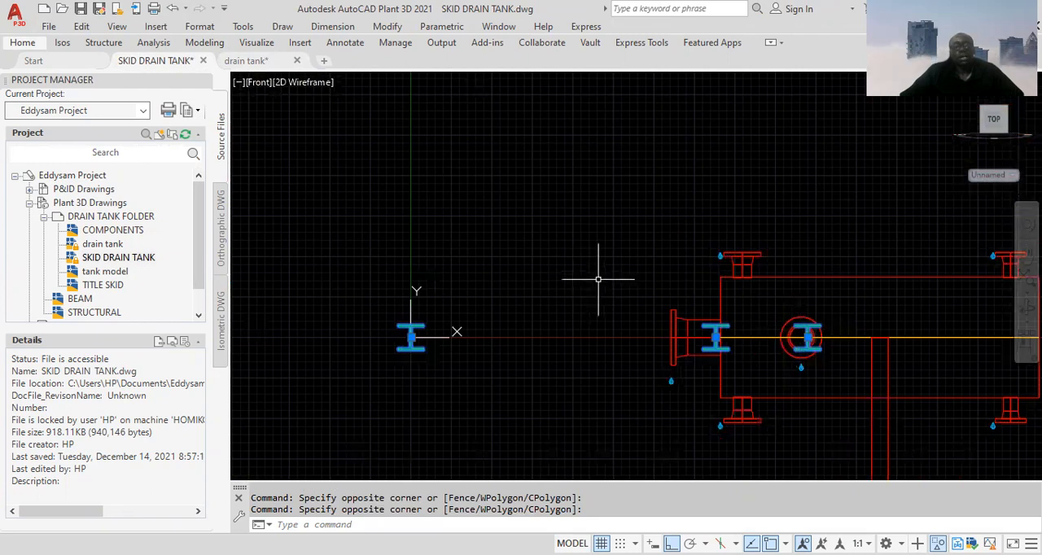
pyautogui.rightClick(499, 242)
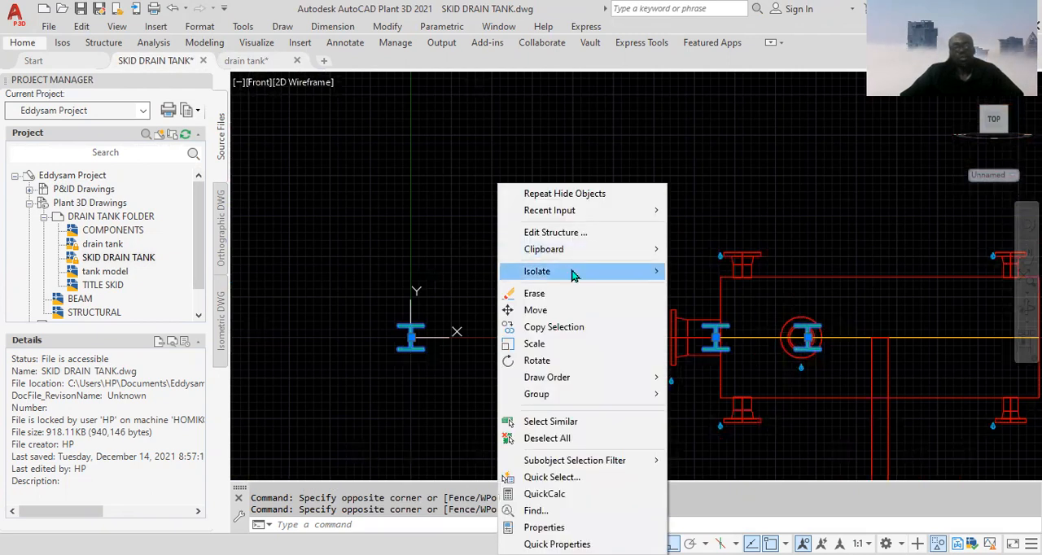
pyautogui.moveTo(574, 274)
pyautogui.click(744, 288)
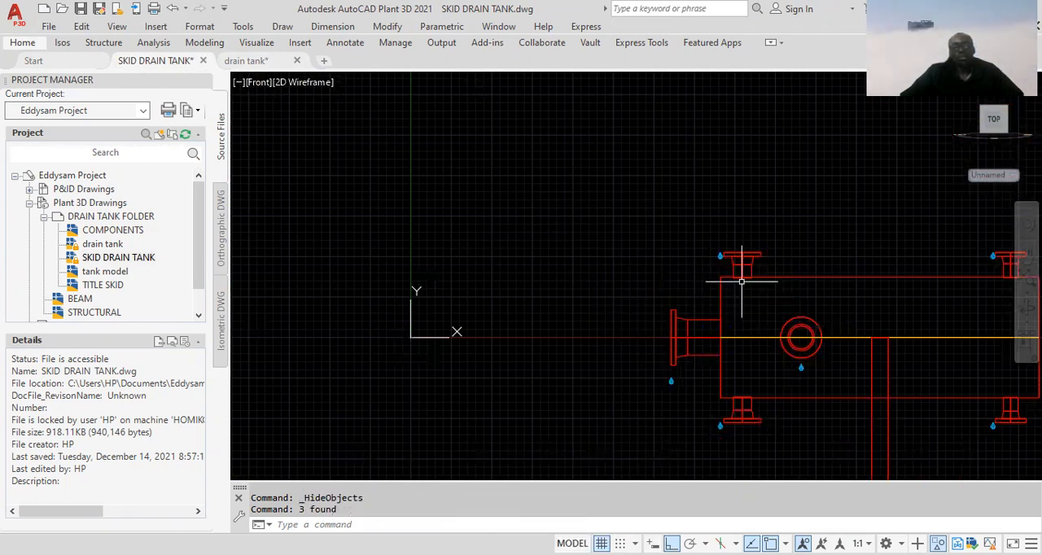
pyautogui.scroll(-2, 521, 306)
pyautogui.scroll(2, 682, 334)
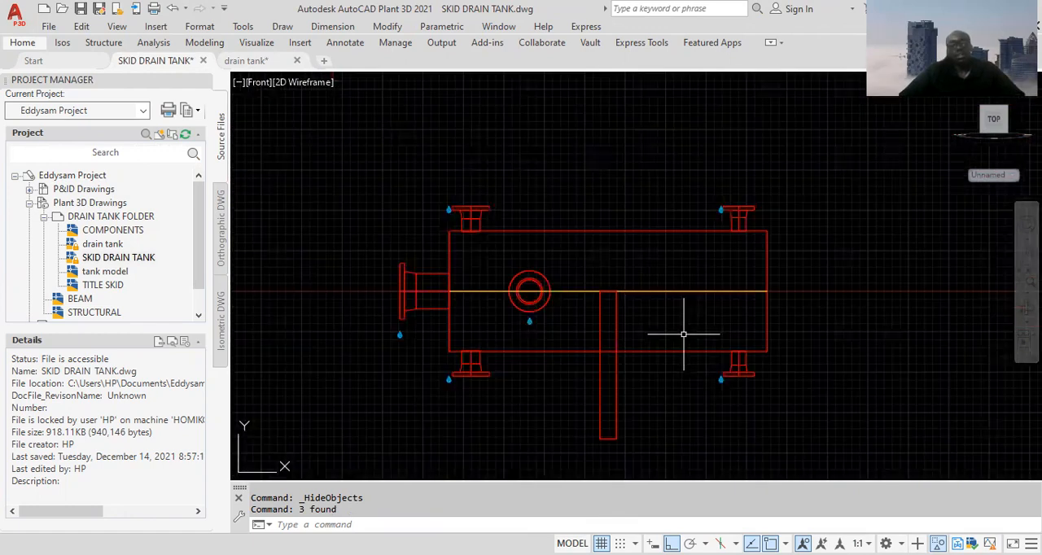
pyautogui.scroll(-1, 591, 281)
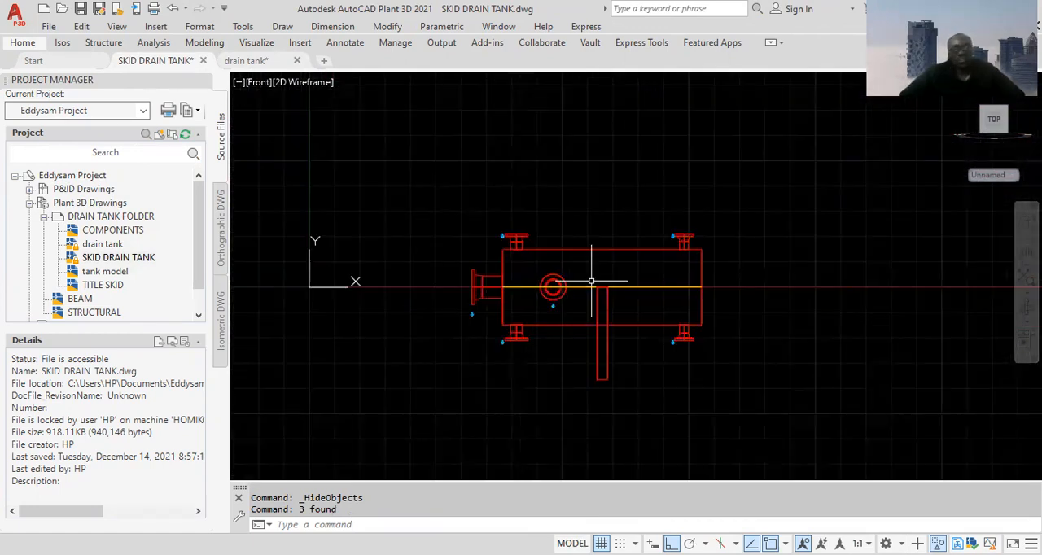
# Check the support spacing dimensions in the drain tank drawing, then return to the SKID DRAIN TANK drawing
pyautogui.scroll(-4, 592, 281)
pyautogui.scroll(3, 591, 281)
pyautogui.scroll(-3, 592, 281)
pyautogui.scroll(5, 593, 280)
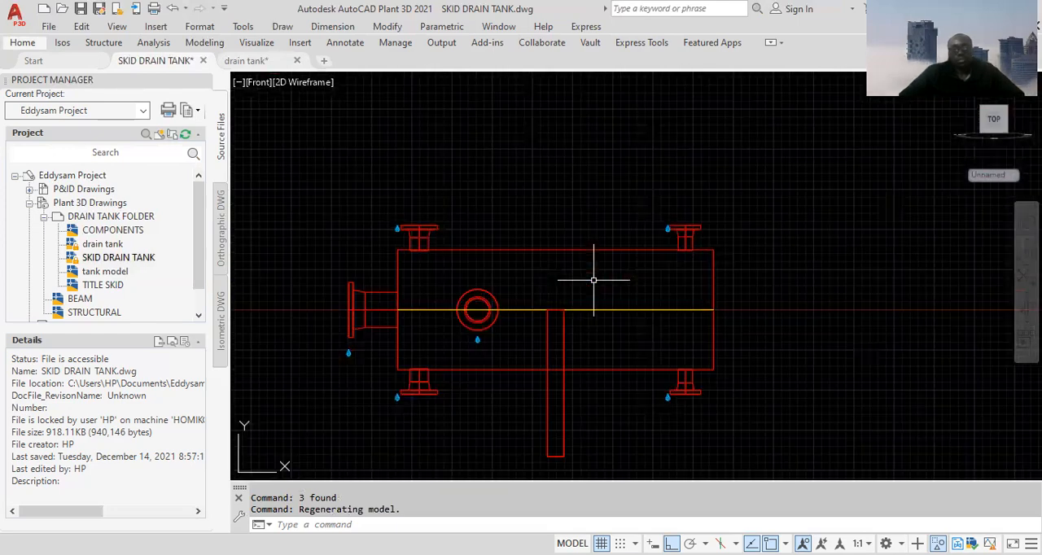
pyautogui.scroll(-5, 593, 280)
pyautogui.scroll(-4, 671, 259)
pyautogui.scroll(3, 670, 260)
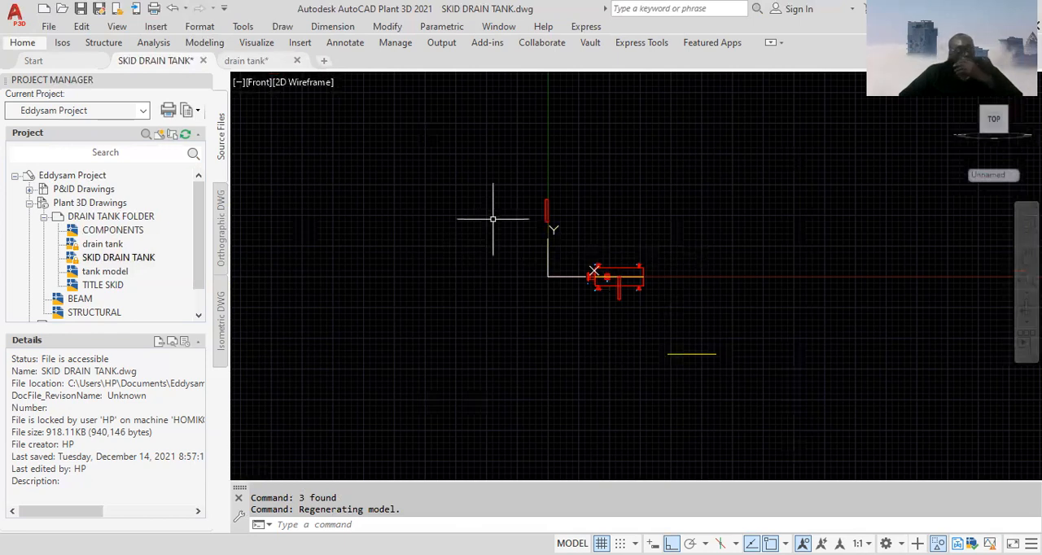
pyautogui.click(259, 60)
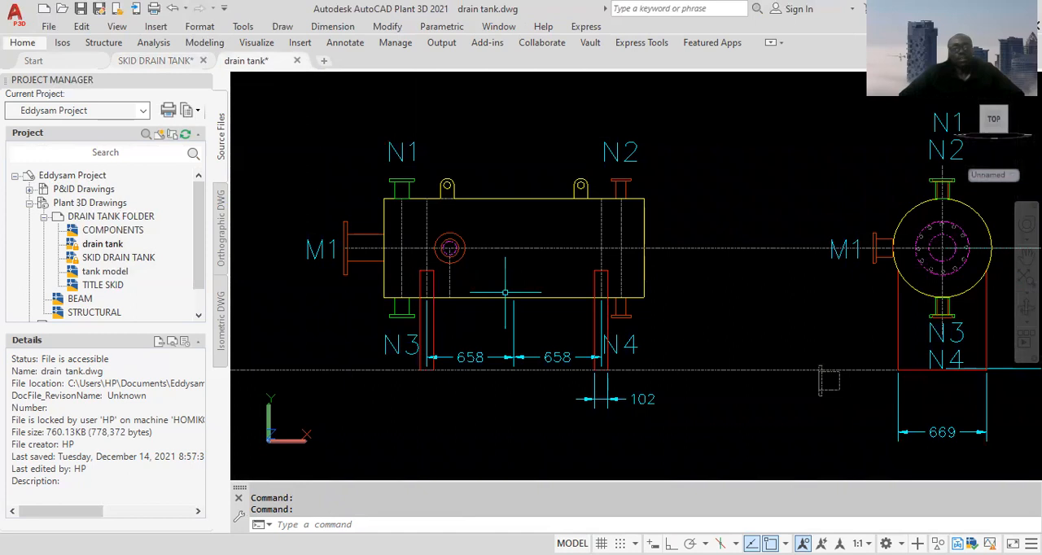
pyautogui.scroll(-2, 505, 291)
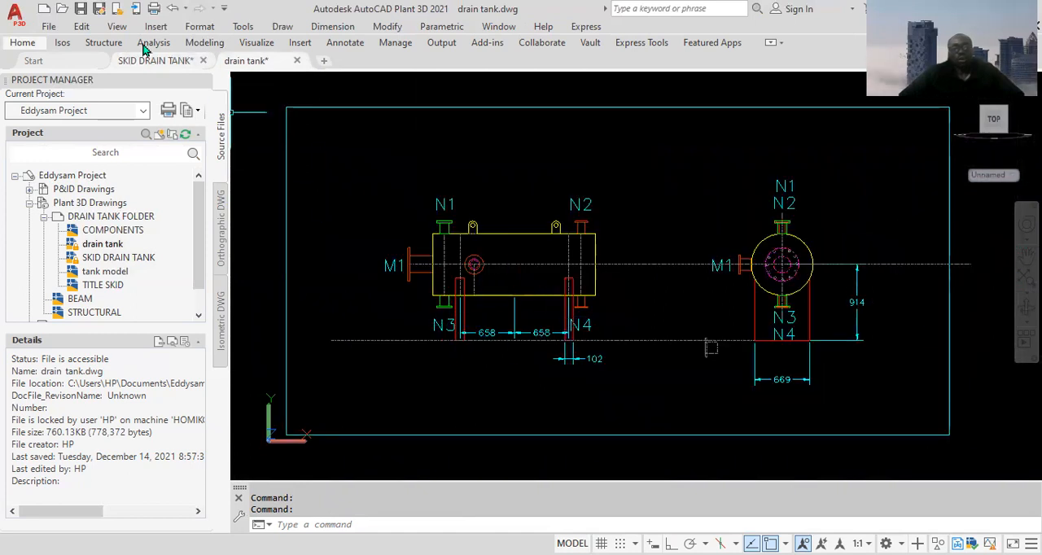
pyautogui.click(169, 63)
# Copy the middle support plate from its top midpoint 658 along the tank centreline towards the end nozzle
pyautogui.scroll(4, 620, 281)
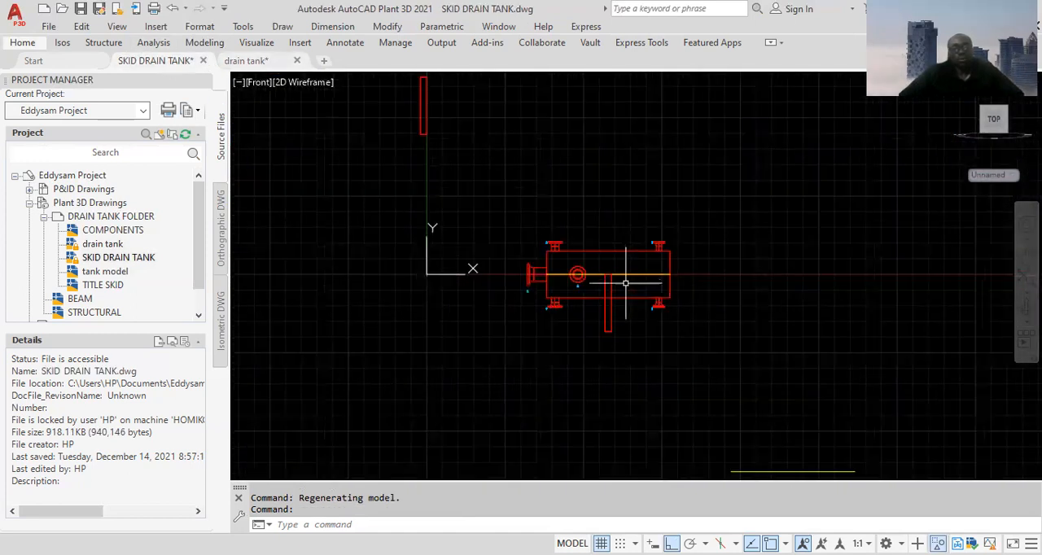
pyautogui.scroll(4, 611, 301)
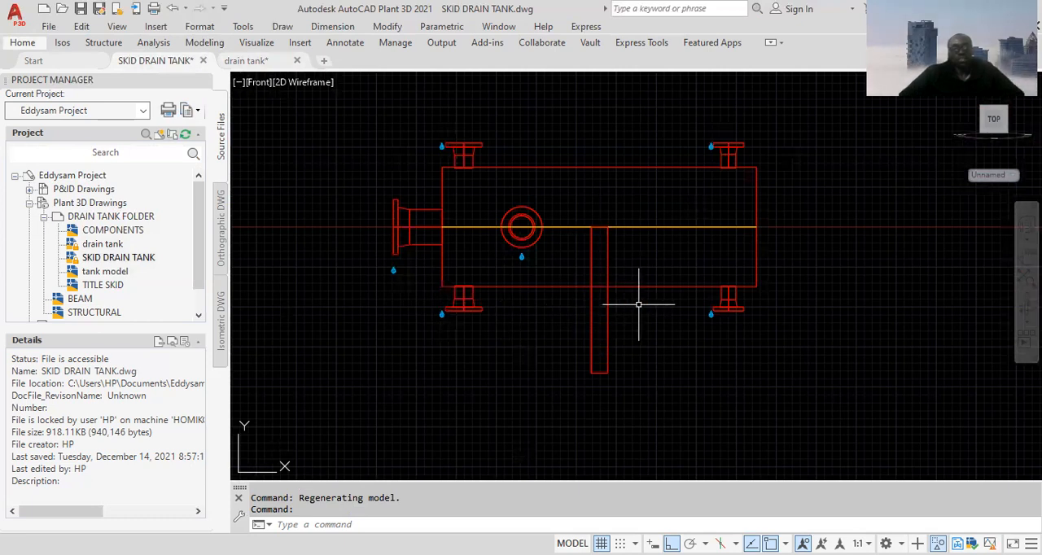
pyautogui.click(632, 336)
pyautogui.click(557, 364)
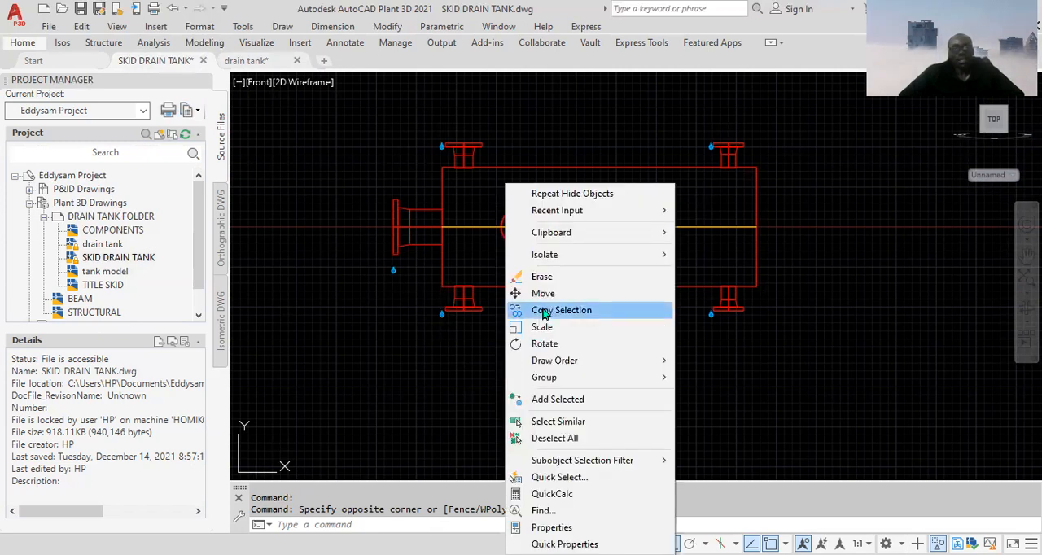
pyautogui.click(544, 314)
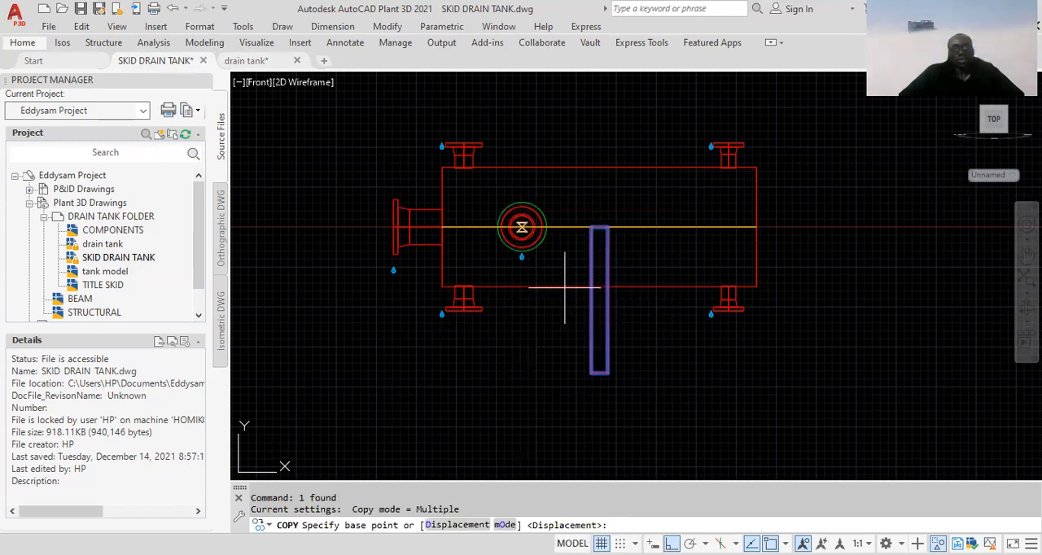
pyautogui.scroll(2, 599, 293)
pyautogui.scroll(2, 600, 275)
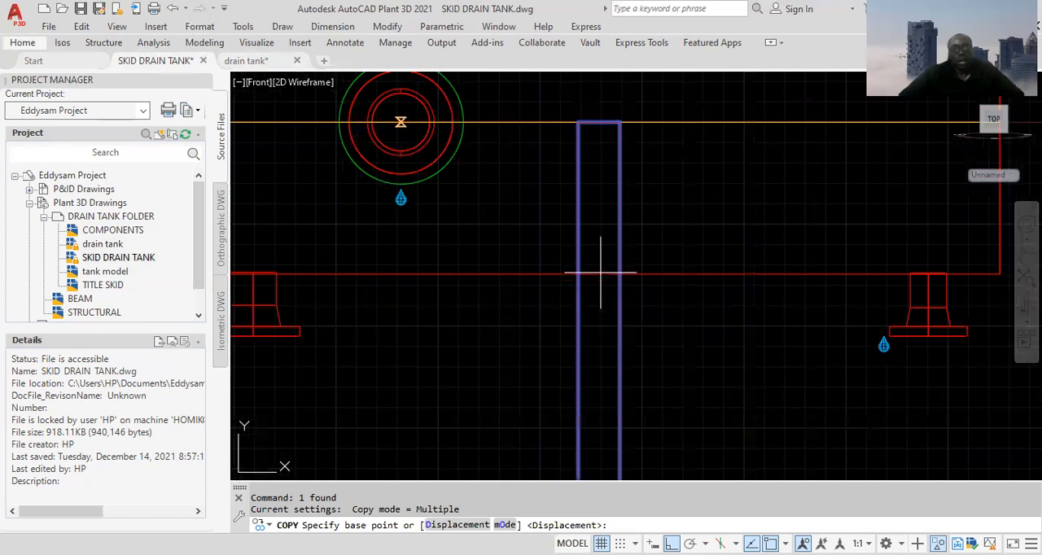
pyautogui.scroll(-4, 602, 271)
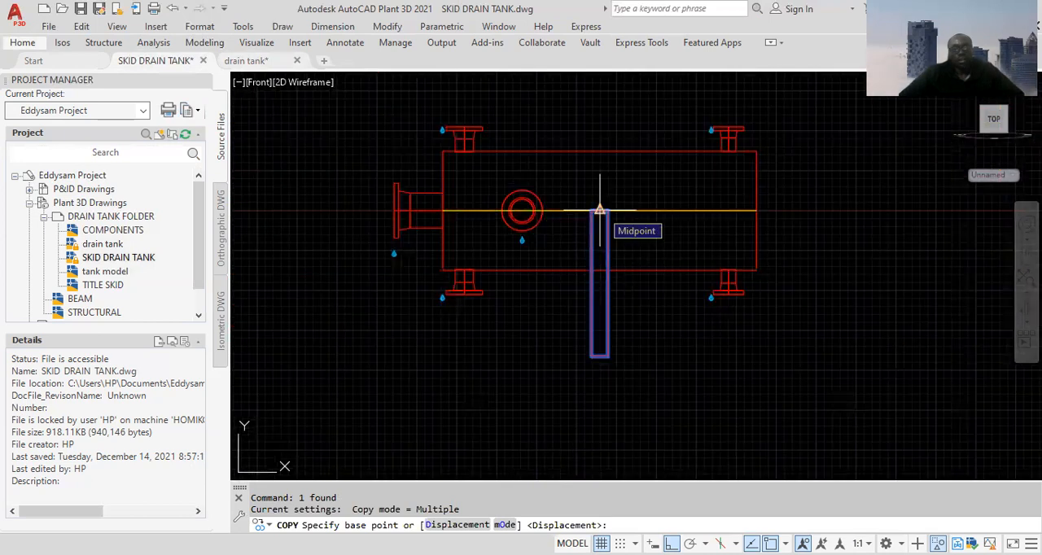
pyautogui.click(599, 210)
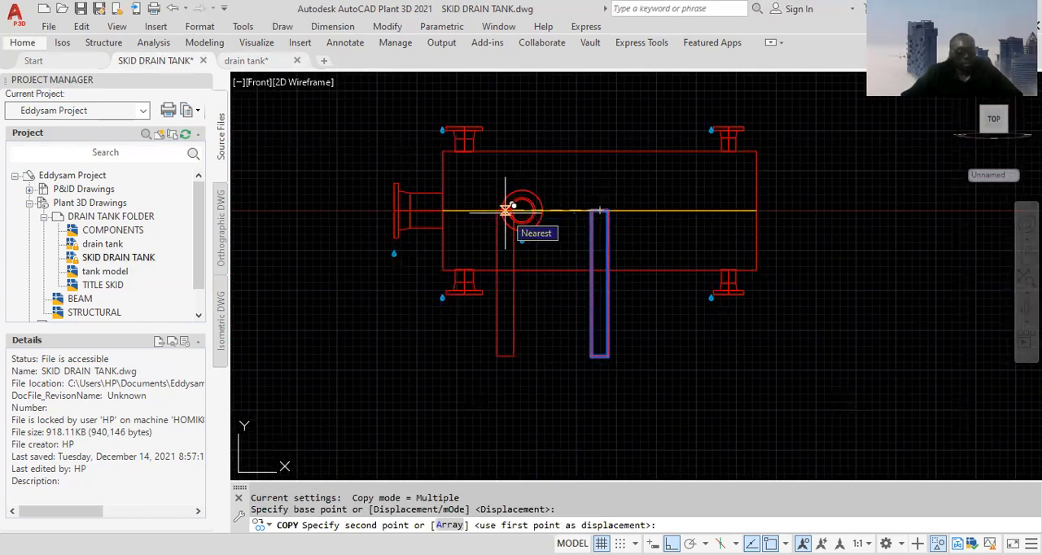
pyautogui.write('658')
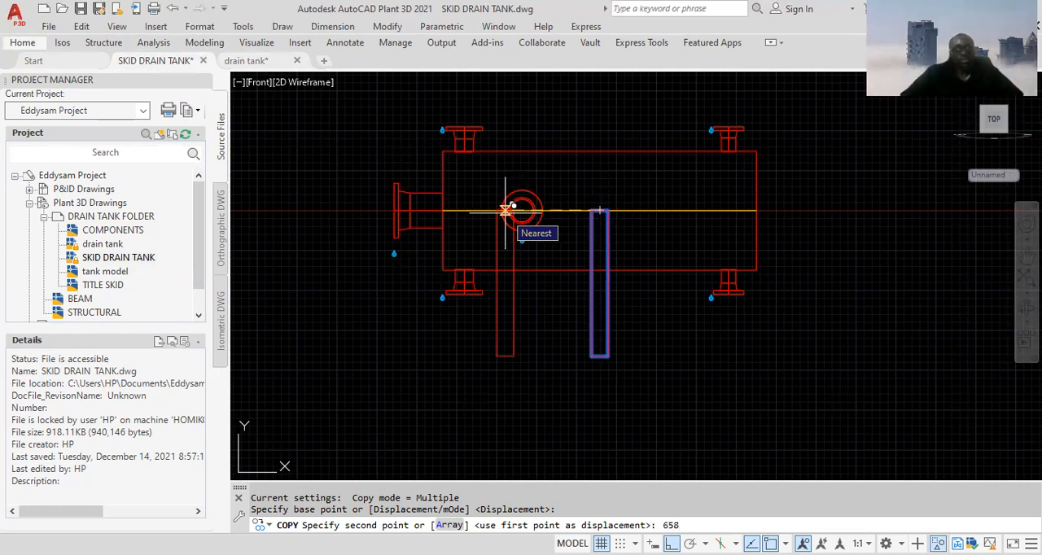
pyautogui.press('Return')
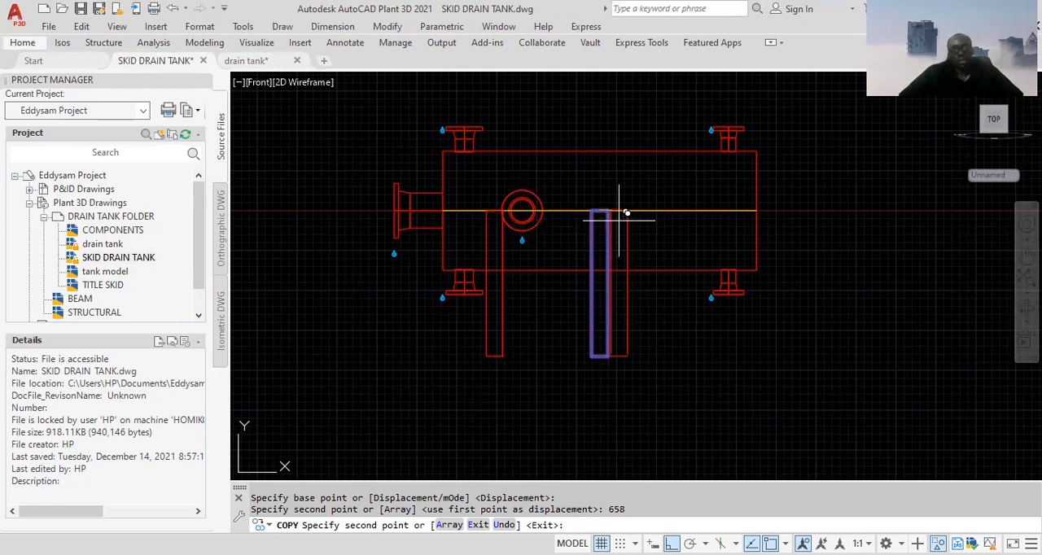
# Place a second copy of the plate 658 from the middle towards the tank's opposite end and finish copying
pyautogui.write('6')
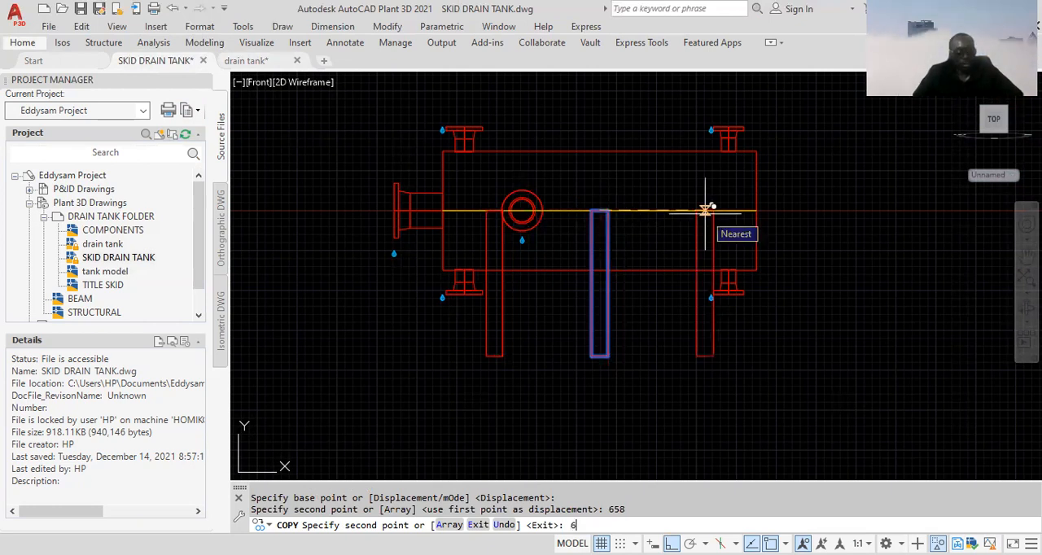
pyautogui.write('58')
pyautogui.press('Return')
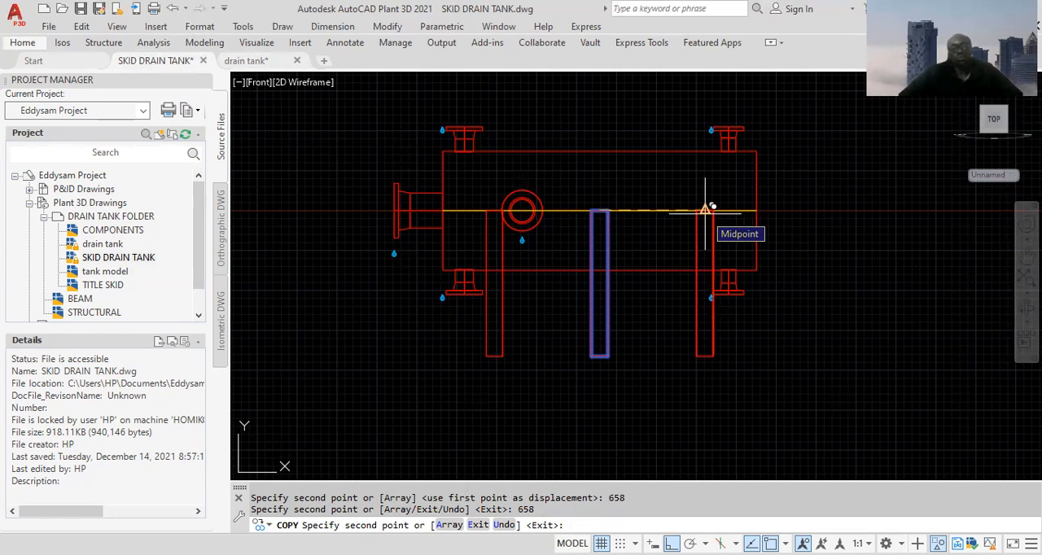
pyautogui.press('Escape')
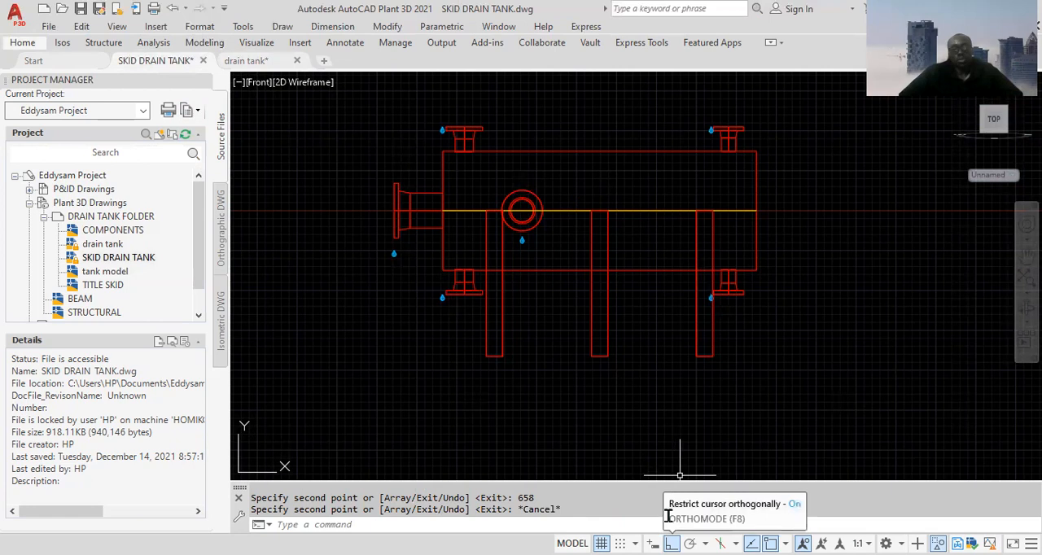
# Erase the original support plate at the middle of the tank
pyautogui.click(635, 323)
pyautogui.click(553, 365)
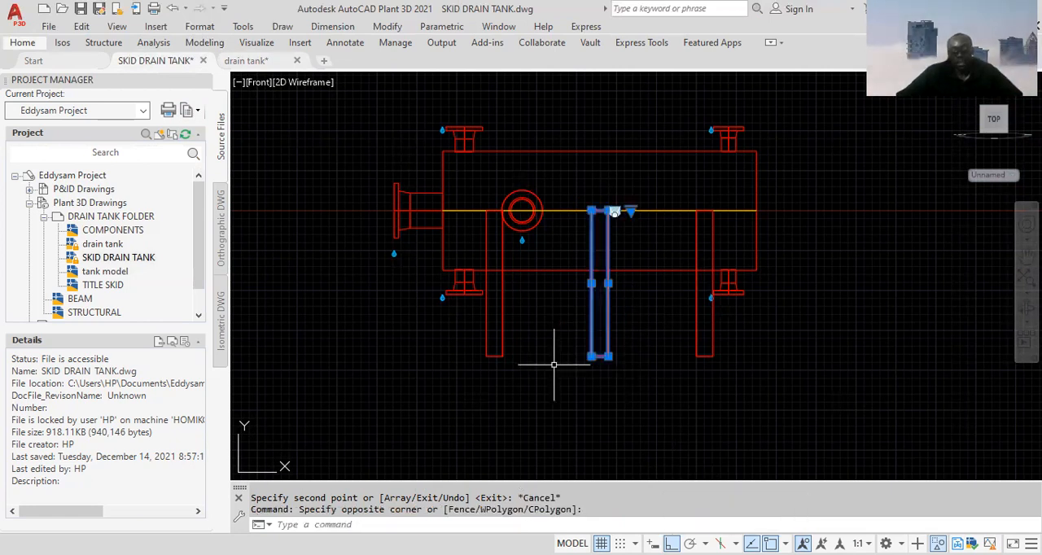
pyautogui.press('Delete')
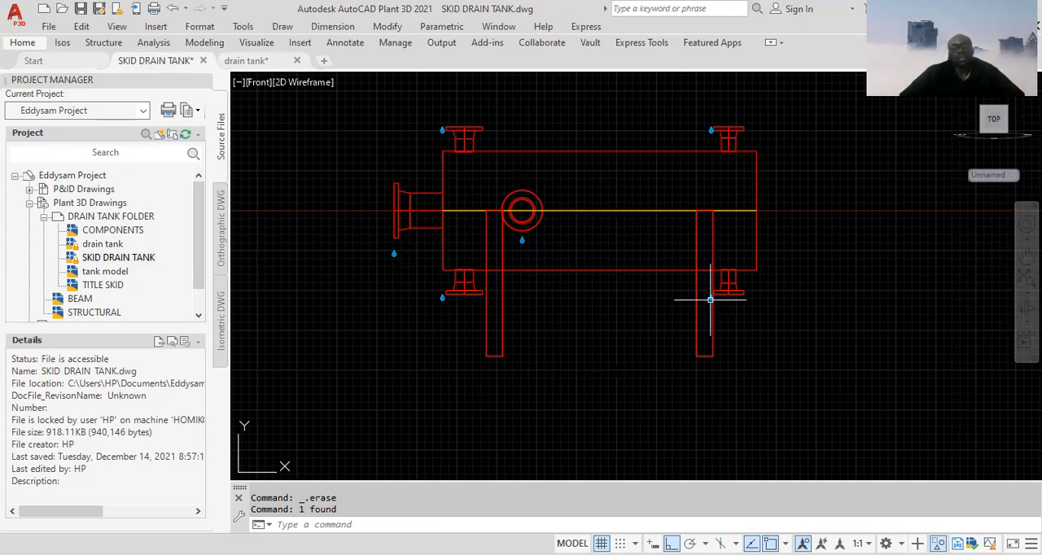
# Change the visual style of the Front view from 2D Wireframe to Conceptual
pyautogui.click(314, 81)
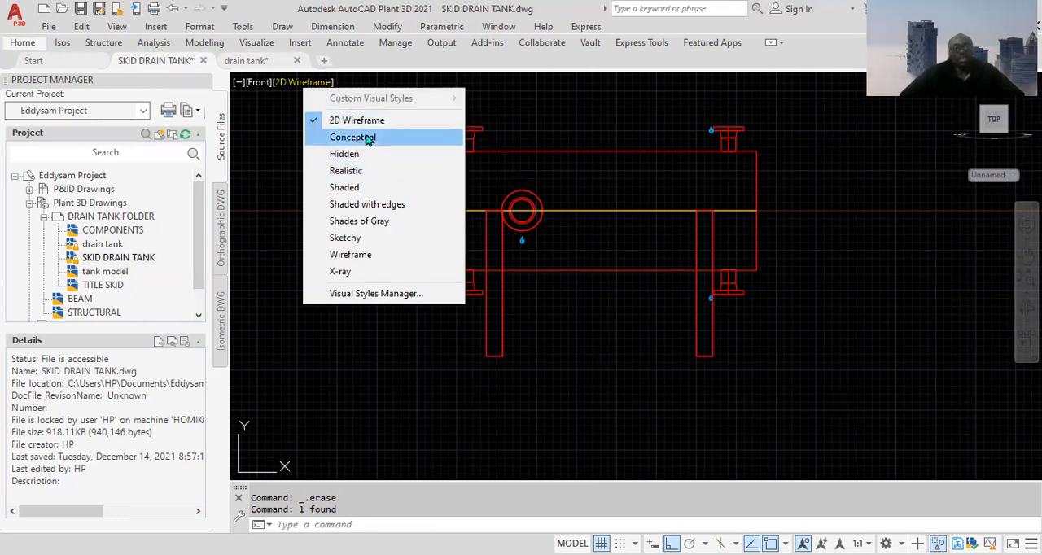
pyautogui.click(362, 139)
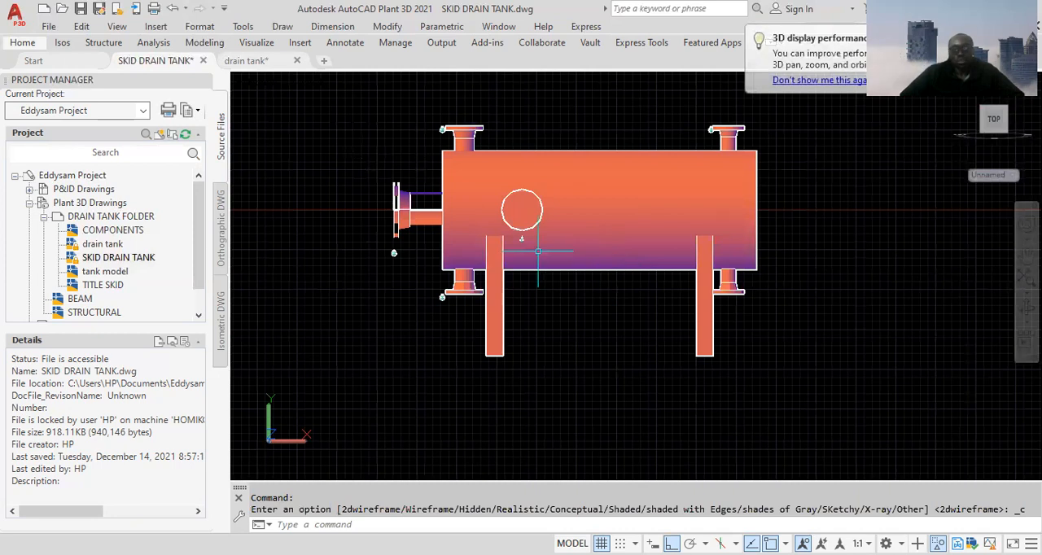
pyautogui.moveTo(544, 251)
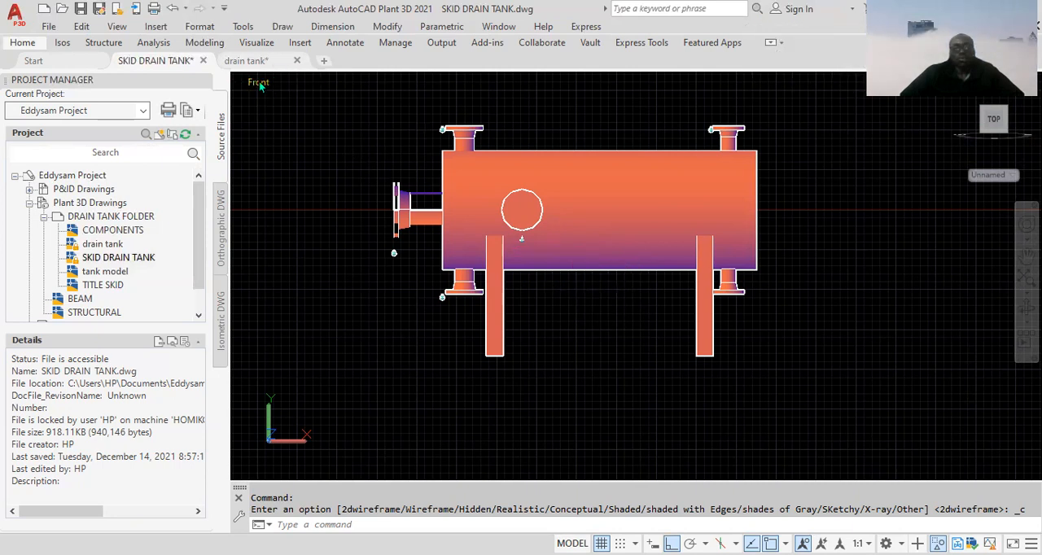
# Try the Realistic visual style on the tank model, then return to Conceptual
pyautogui.click(298, 83)
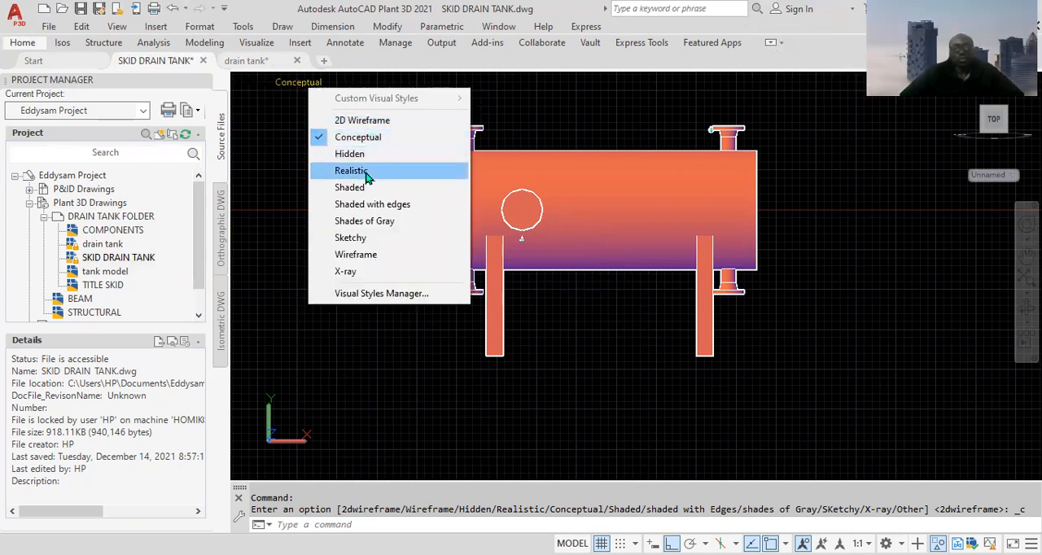
pyautogui.click(366, 176)
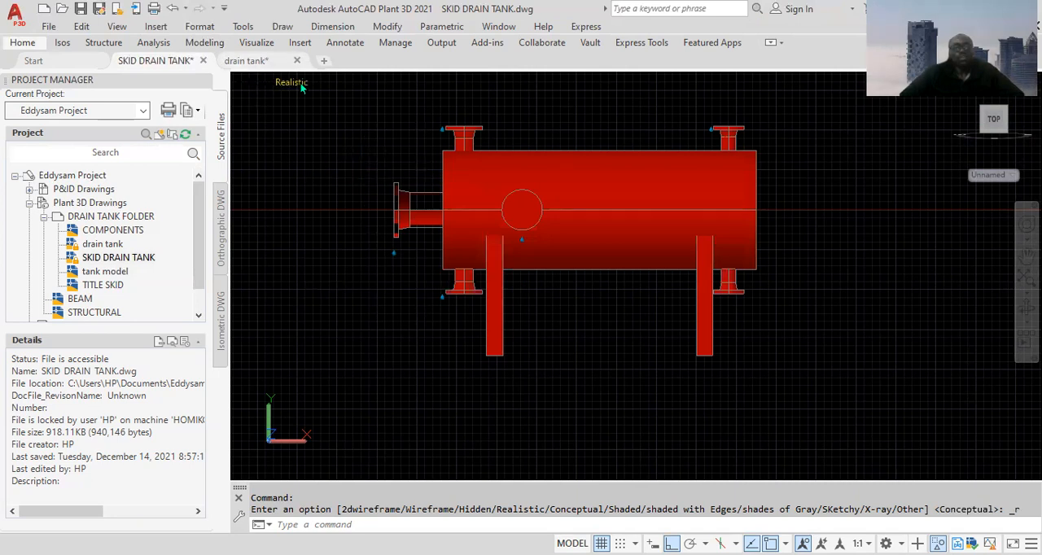
pyautogui.click(300, 82)
pyautogui.click(358, 138)
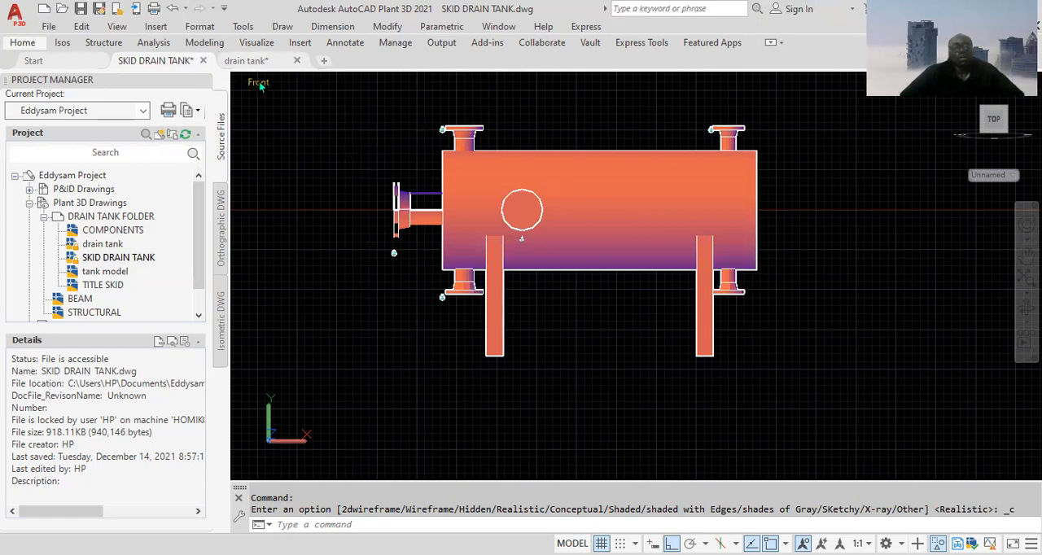
# Switch to the SW Isometric view and erase the spare support plate standing beside the tank
pyautogui.click(259, 83)
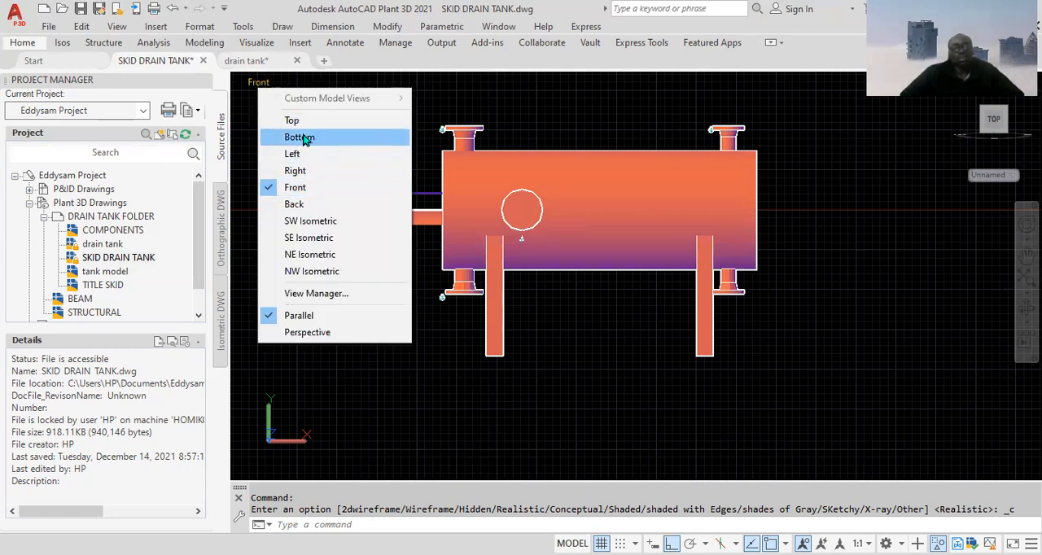
pyautogui.click(310, 221)
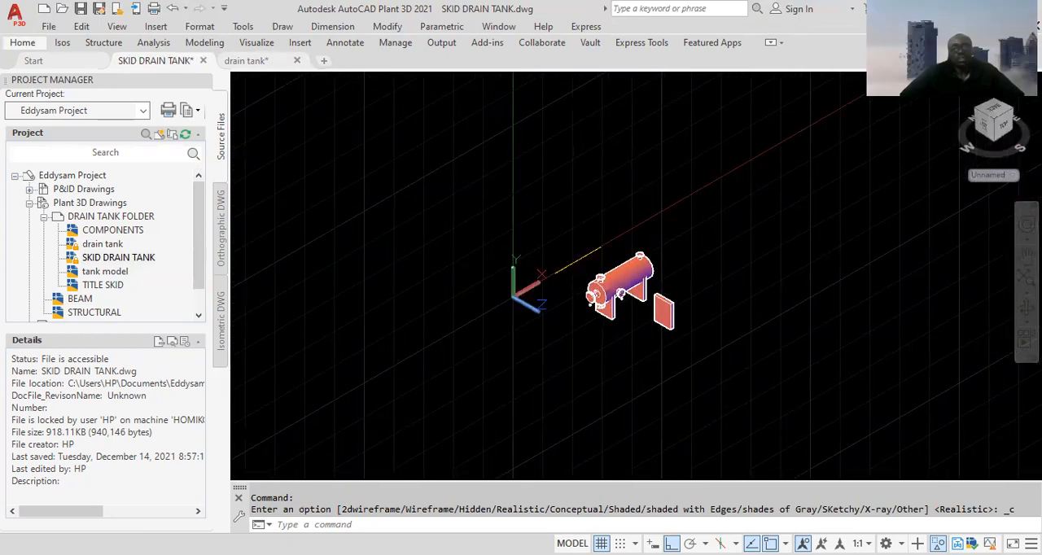
pyautogui.click(761, 407)
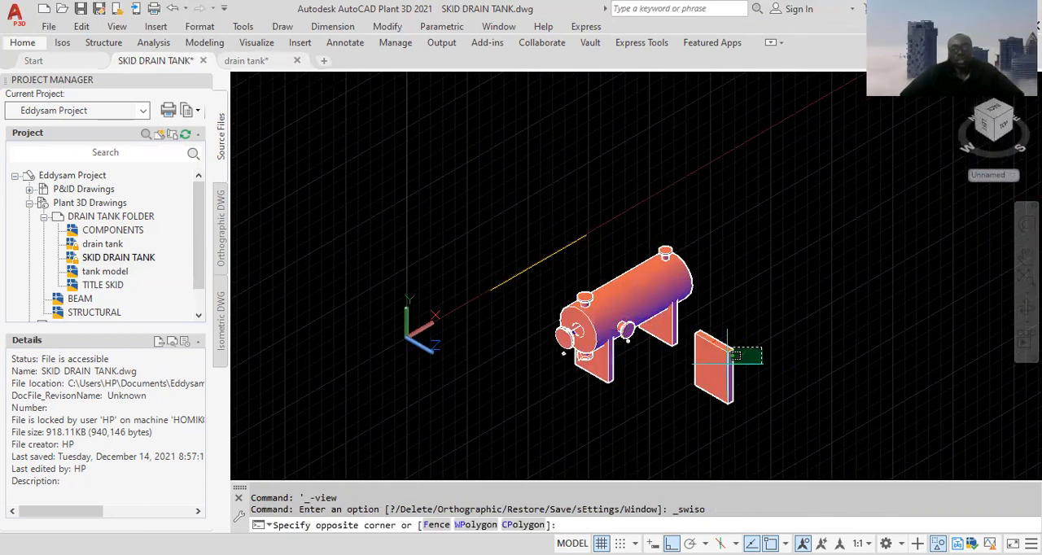
pyautogui.press('Delete')
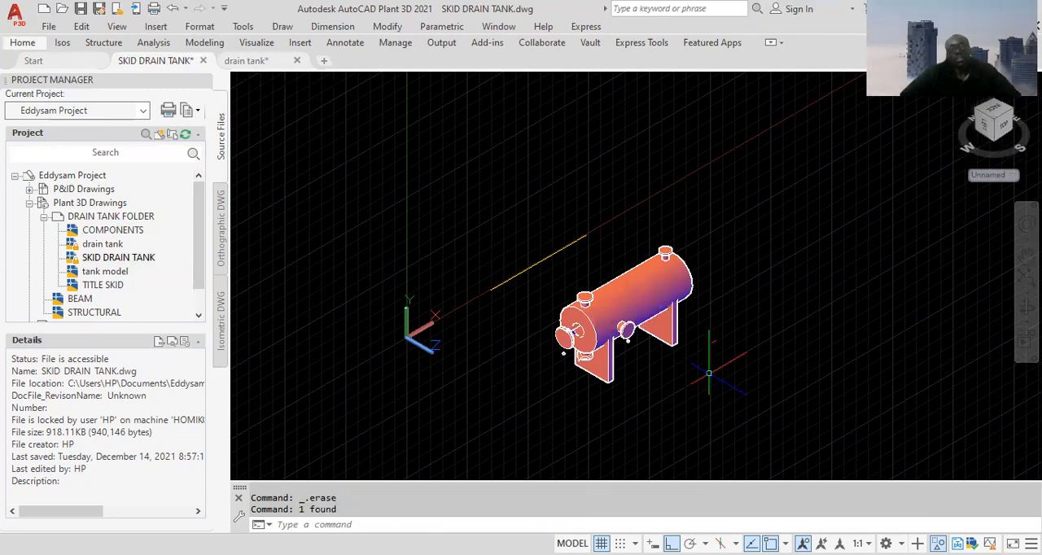
# Erase the leftover yellow centreline lying away from the tank
pyautogui.click(616, 221)
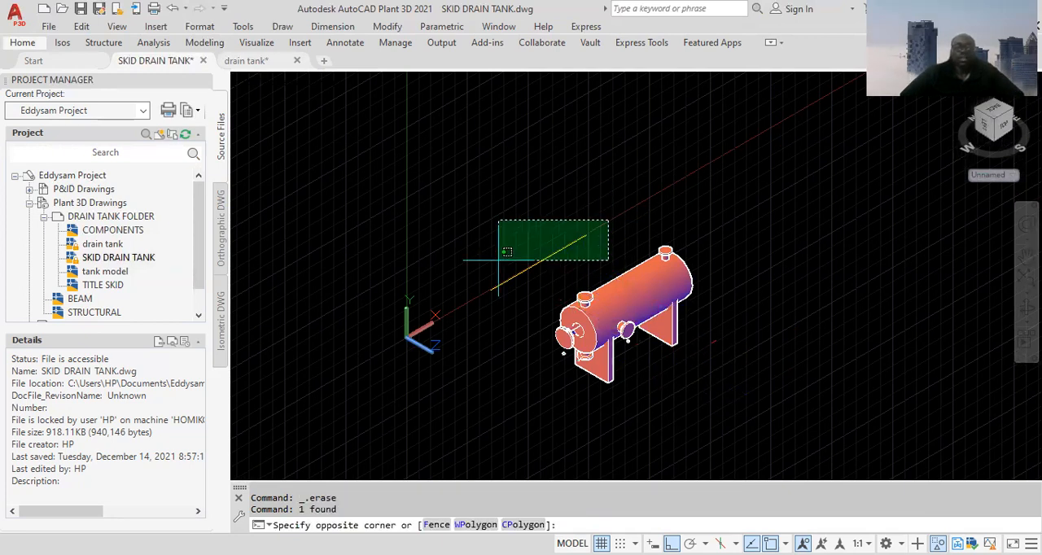
pyautogui.click(498, 260)
pyautogui.press('Delete')
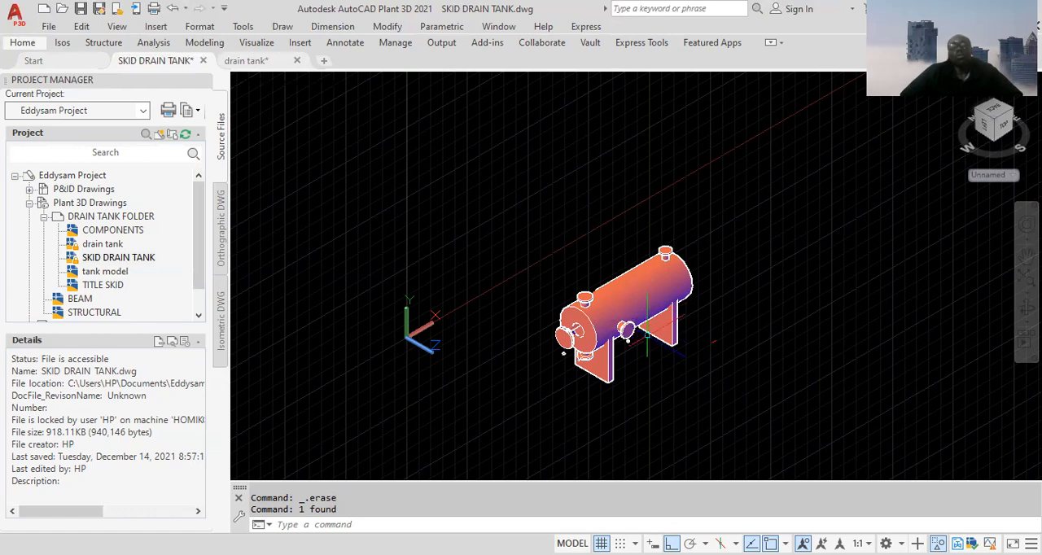
# Inspect the tank model up close and check whether the far support plate is a separate solid from the vessel
pyautogui.scroll(3, 627, 336)
pyautogui.scroll(-5, 622, 335)
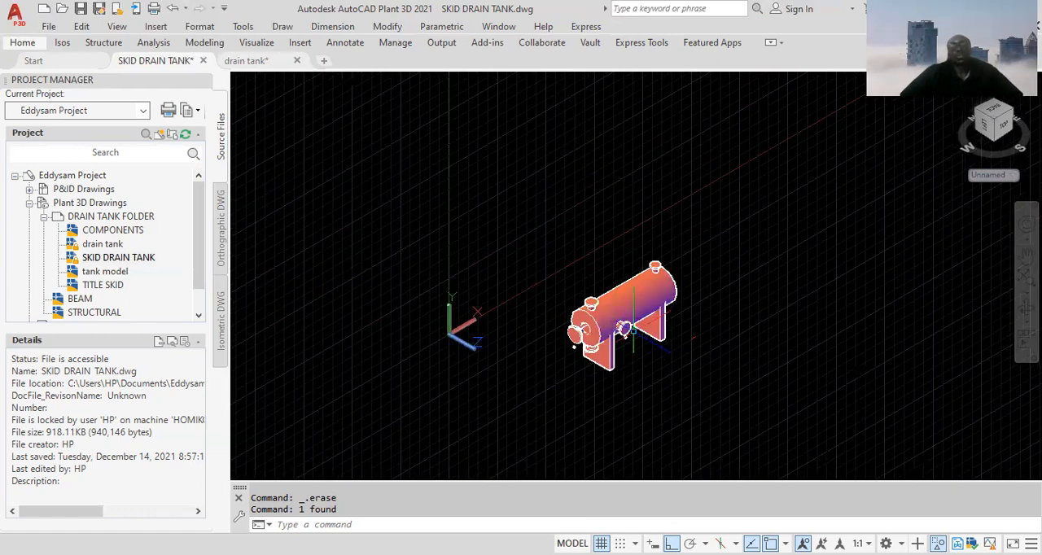
pyautogui.scroll(4, 599, 364)
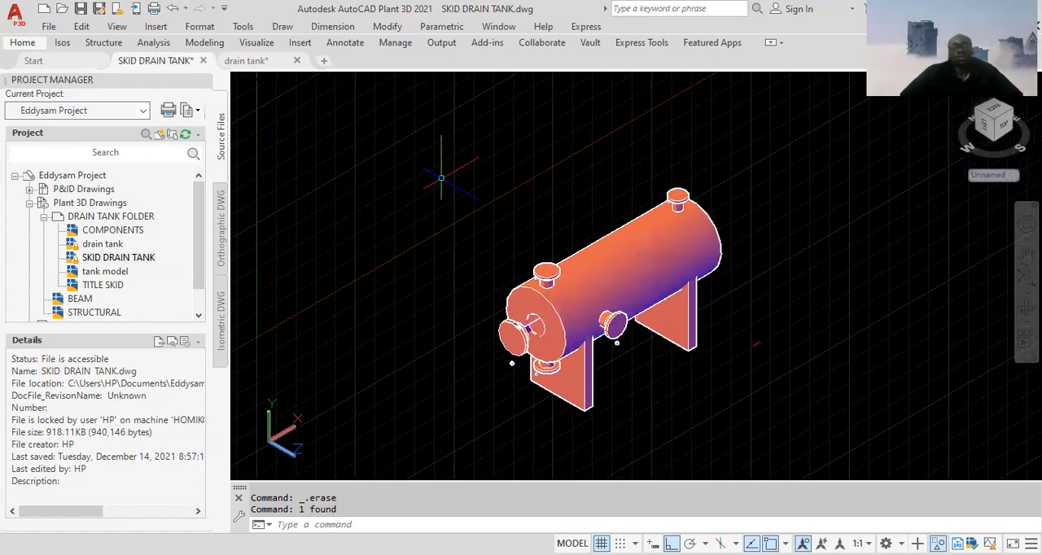
pyautogui.scroll(2, 645, 285)
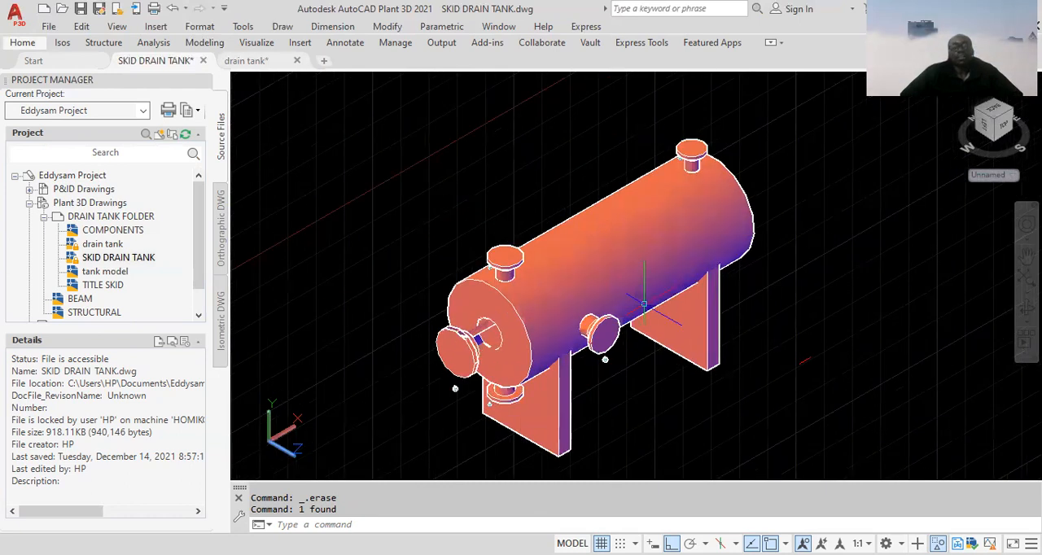
pyautogui.scroll(1, 612, 306)
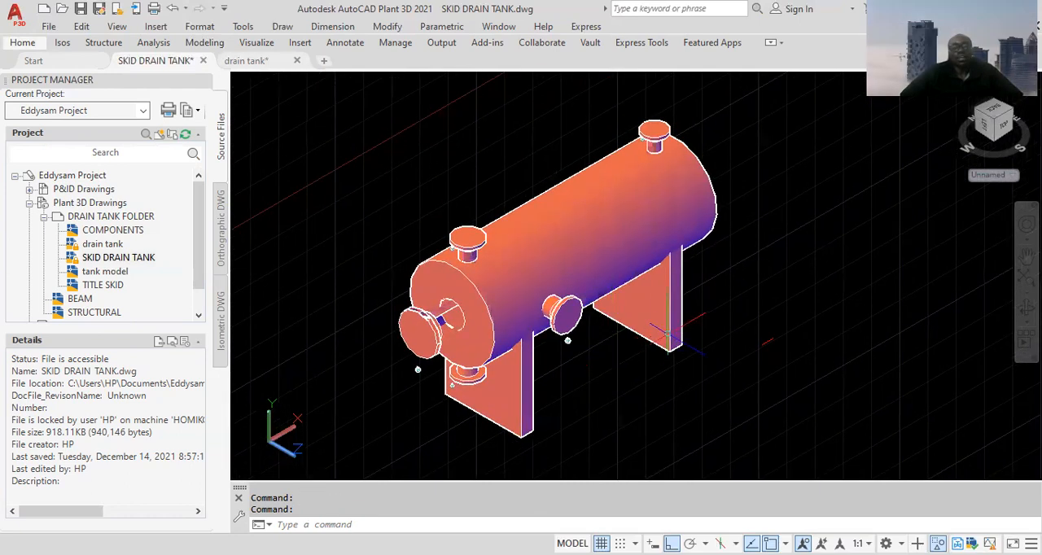
pyautogui.click(669, 322)
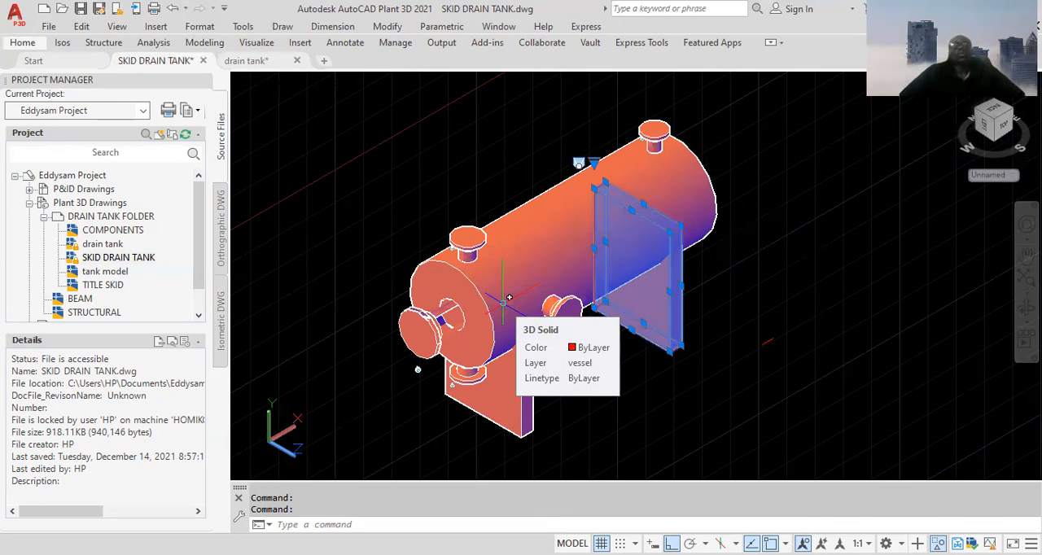
pyautogui.press('Escape')
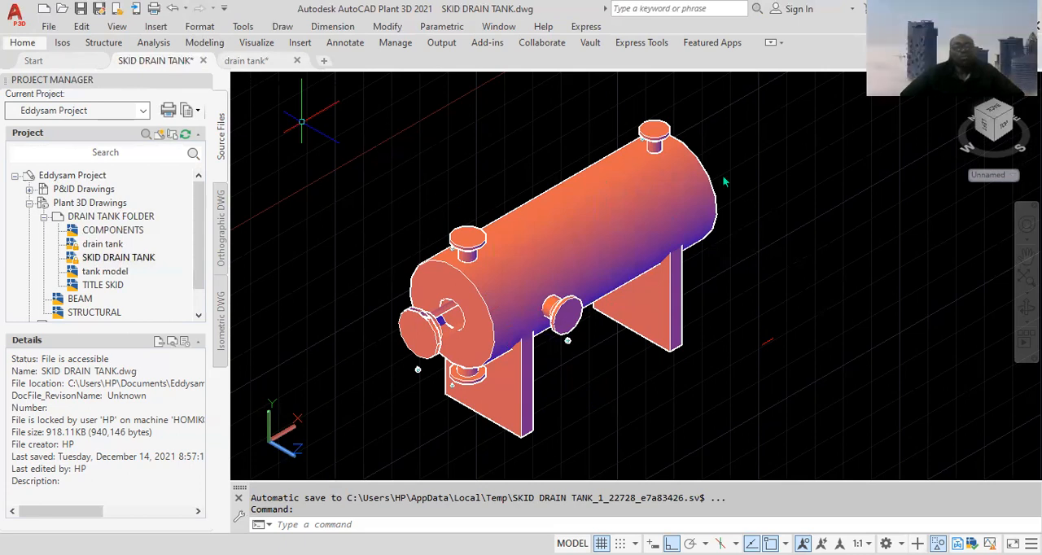
# Attach both support plates to the tank with Attach Equipment, and select the tank to check that they belong to it
pyautogui.click(25, 45)
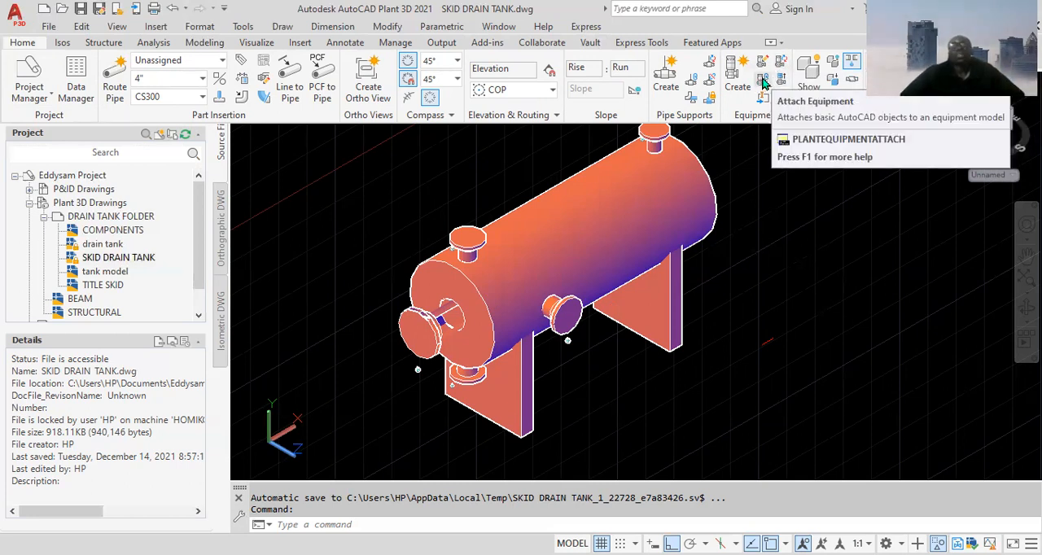
pyautogui.click(763, 82)
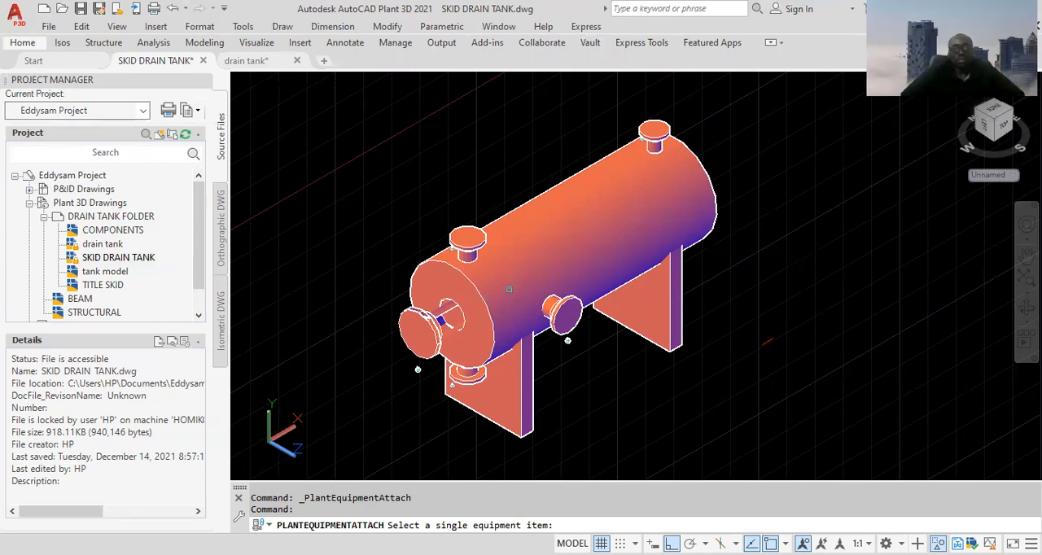
pyautogui.click(509, 285)
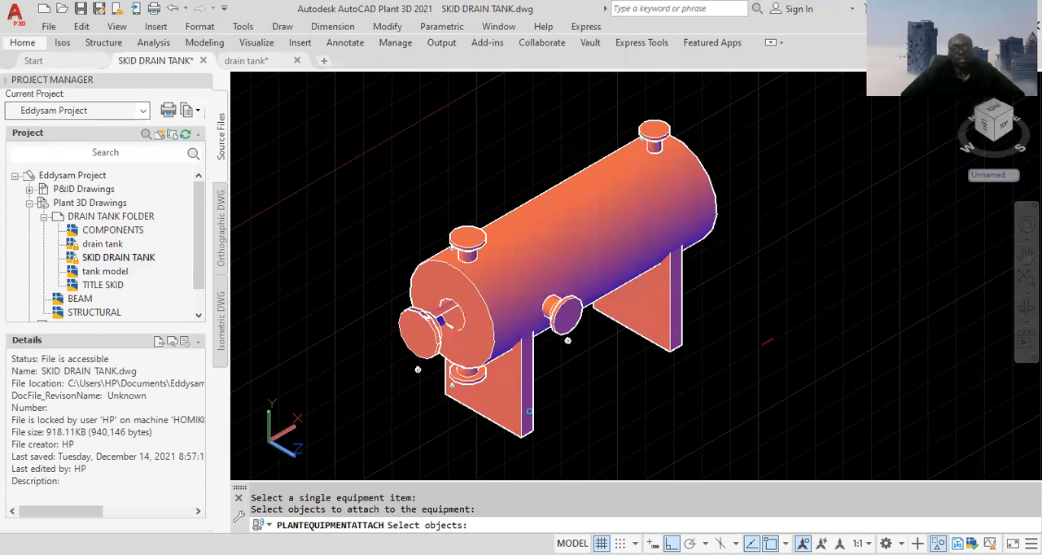
pyautogui.click(529, 411)
pyautogui.click(671, 322)
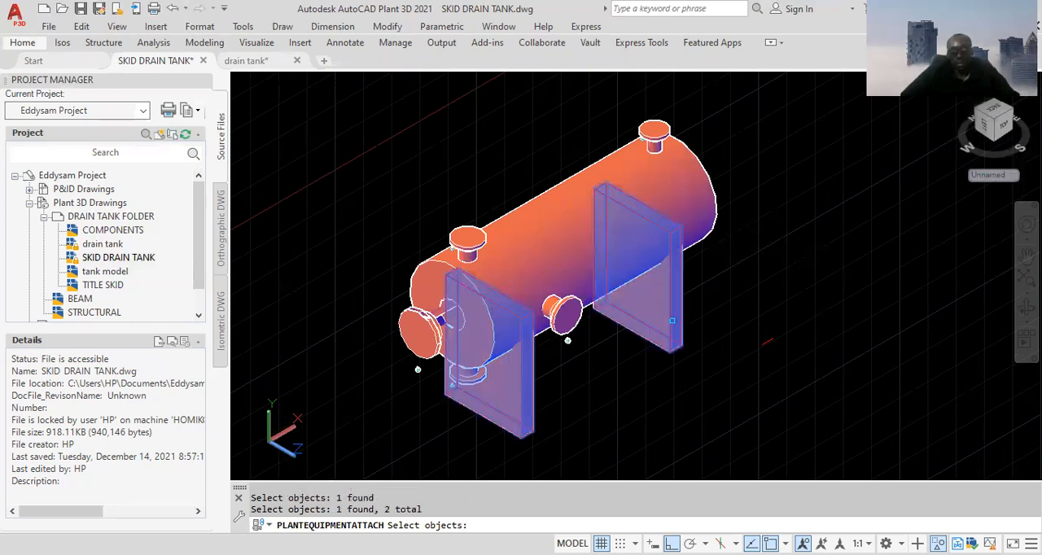
pyautogui.press('Return')
pyautogui.click(637, 140)
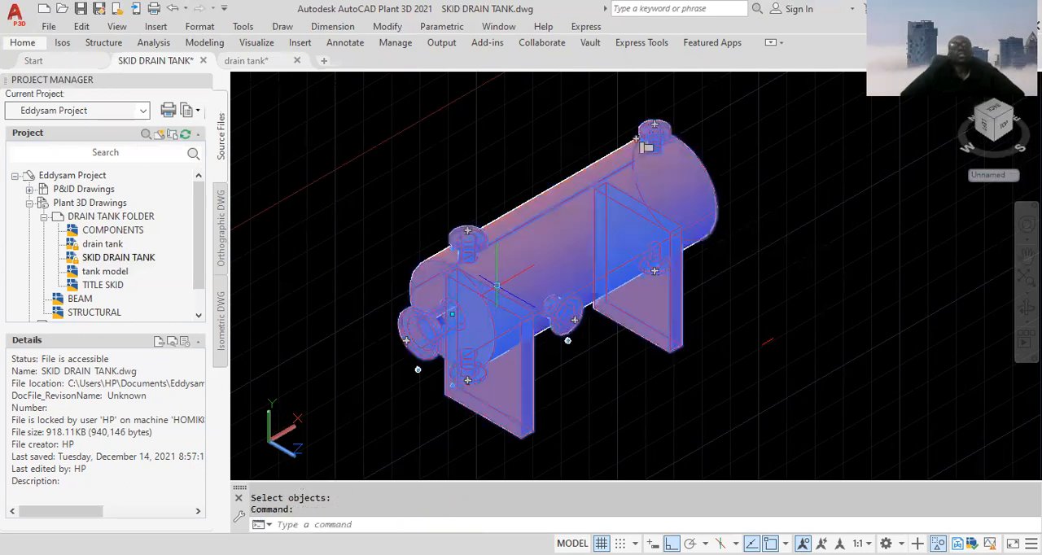
pyautogui.moveTo(498, 287)
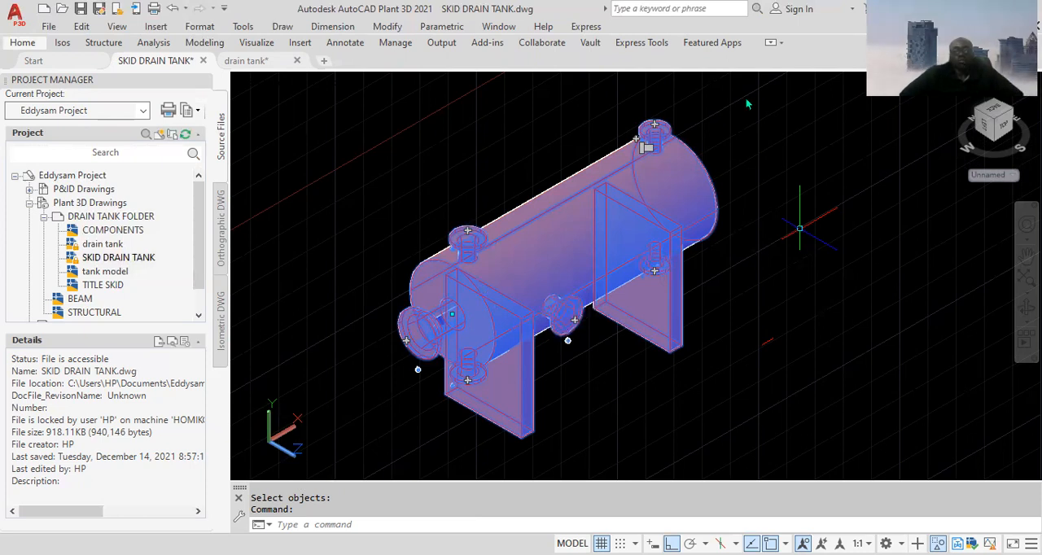
pyautogui.click(715, 235)
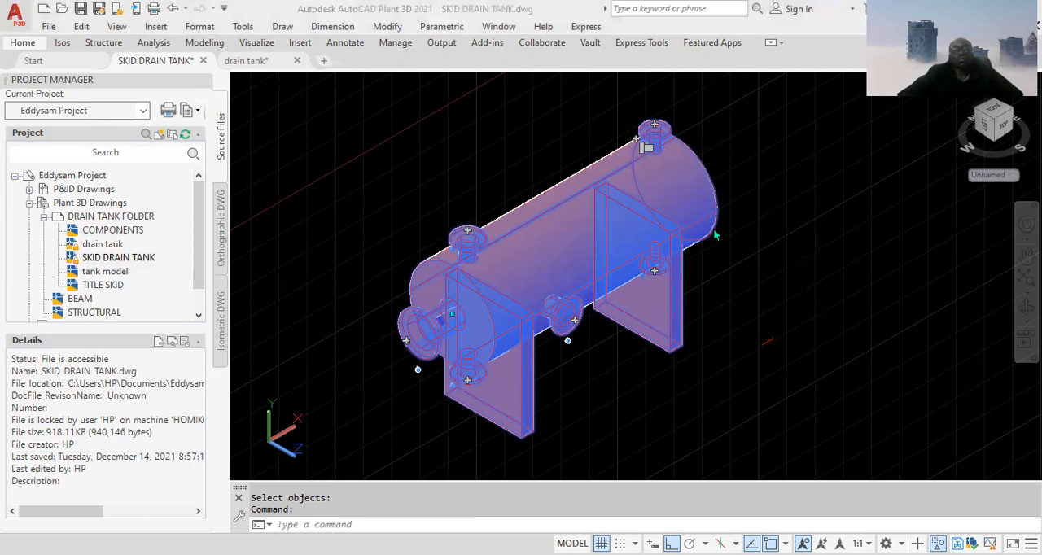